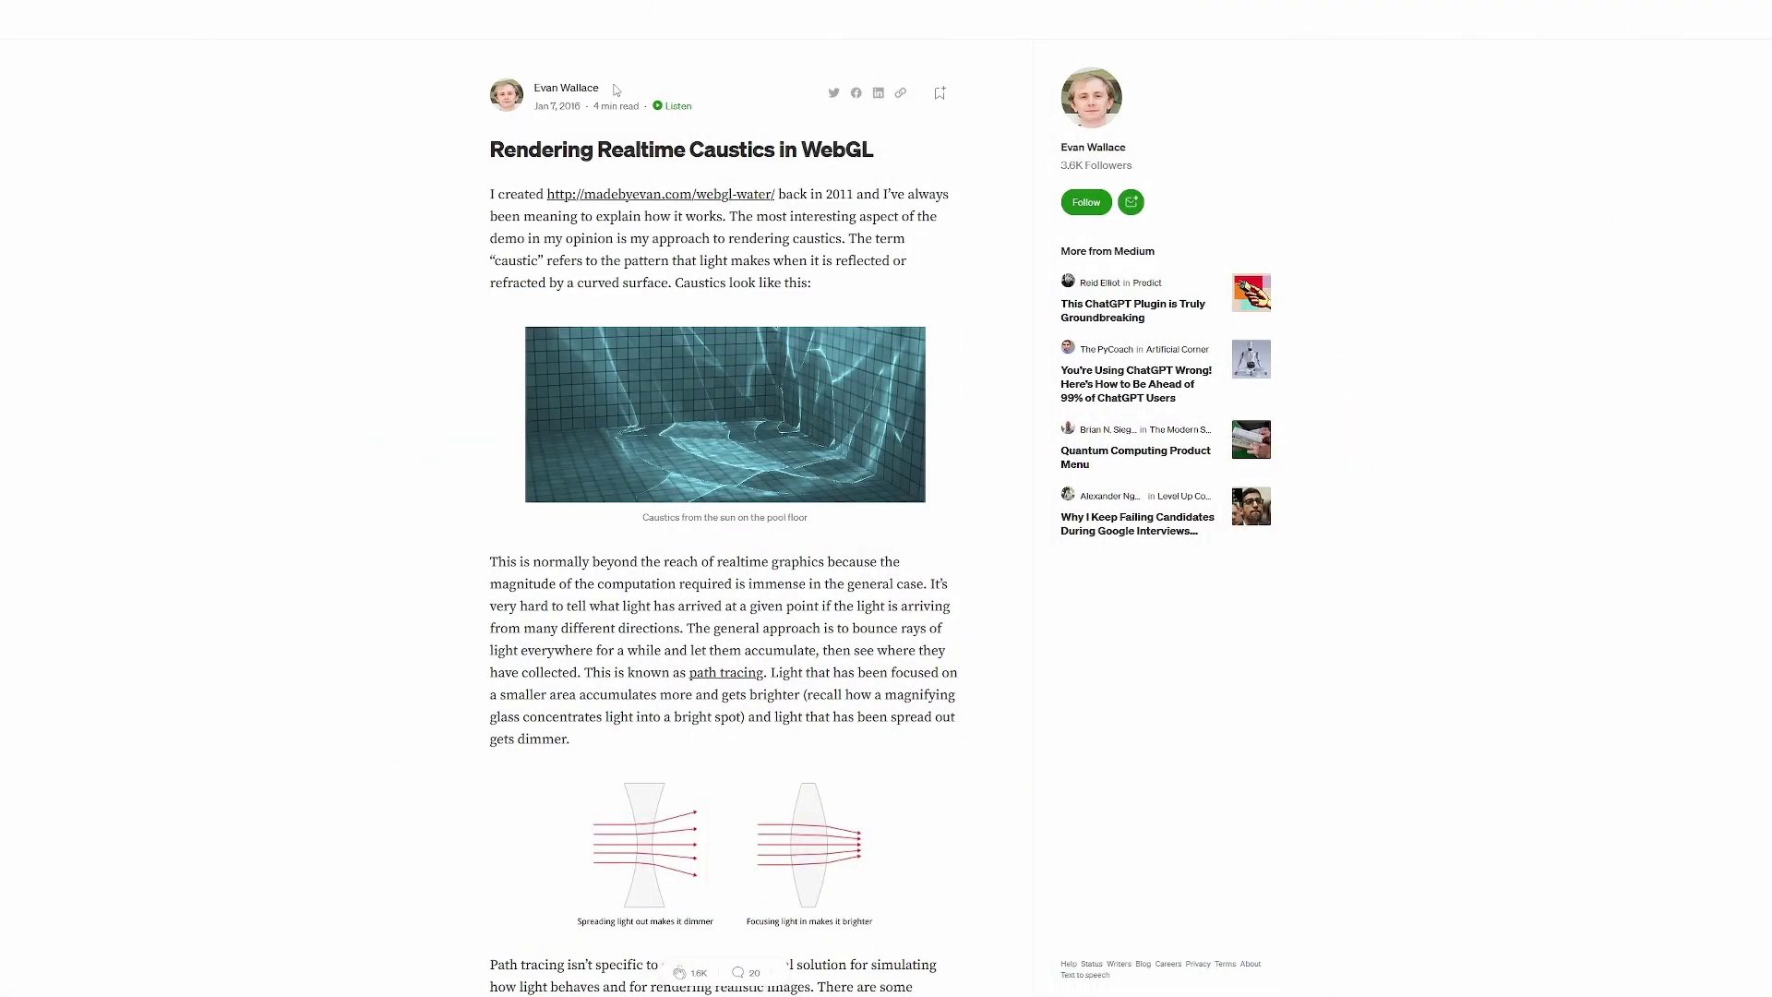
Read through the article on rendering realtime caustics in WebGL, down to the GLSL code for the area ratio
drag(638, 93, 536, 89)
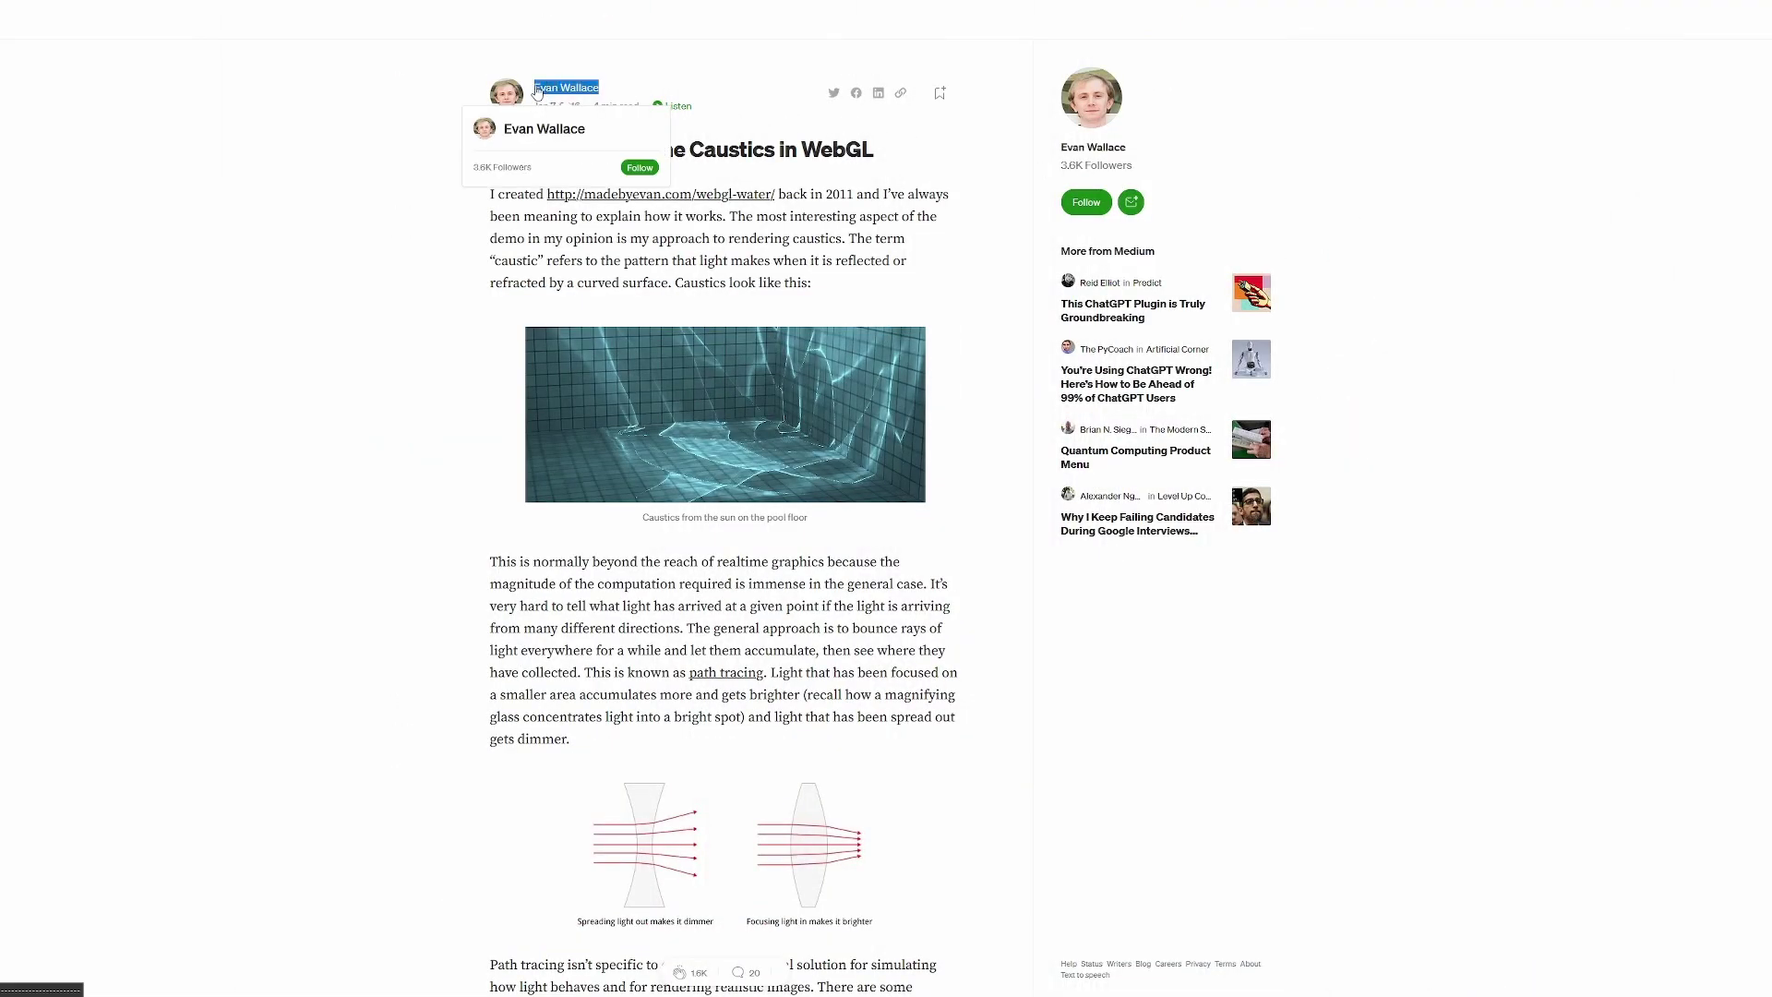
click(339, 211)
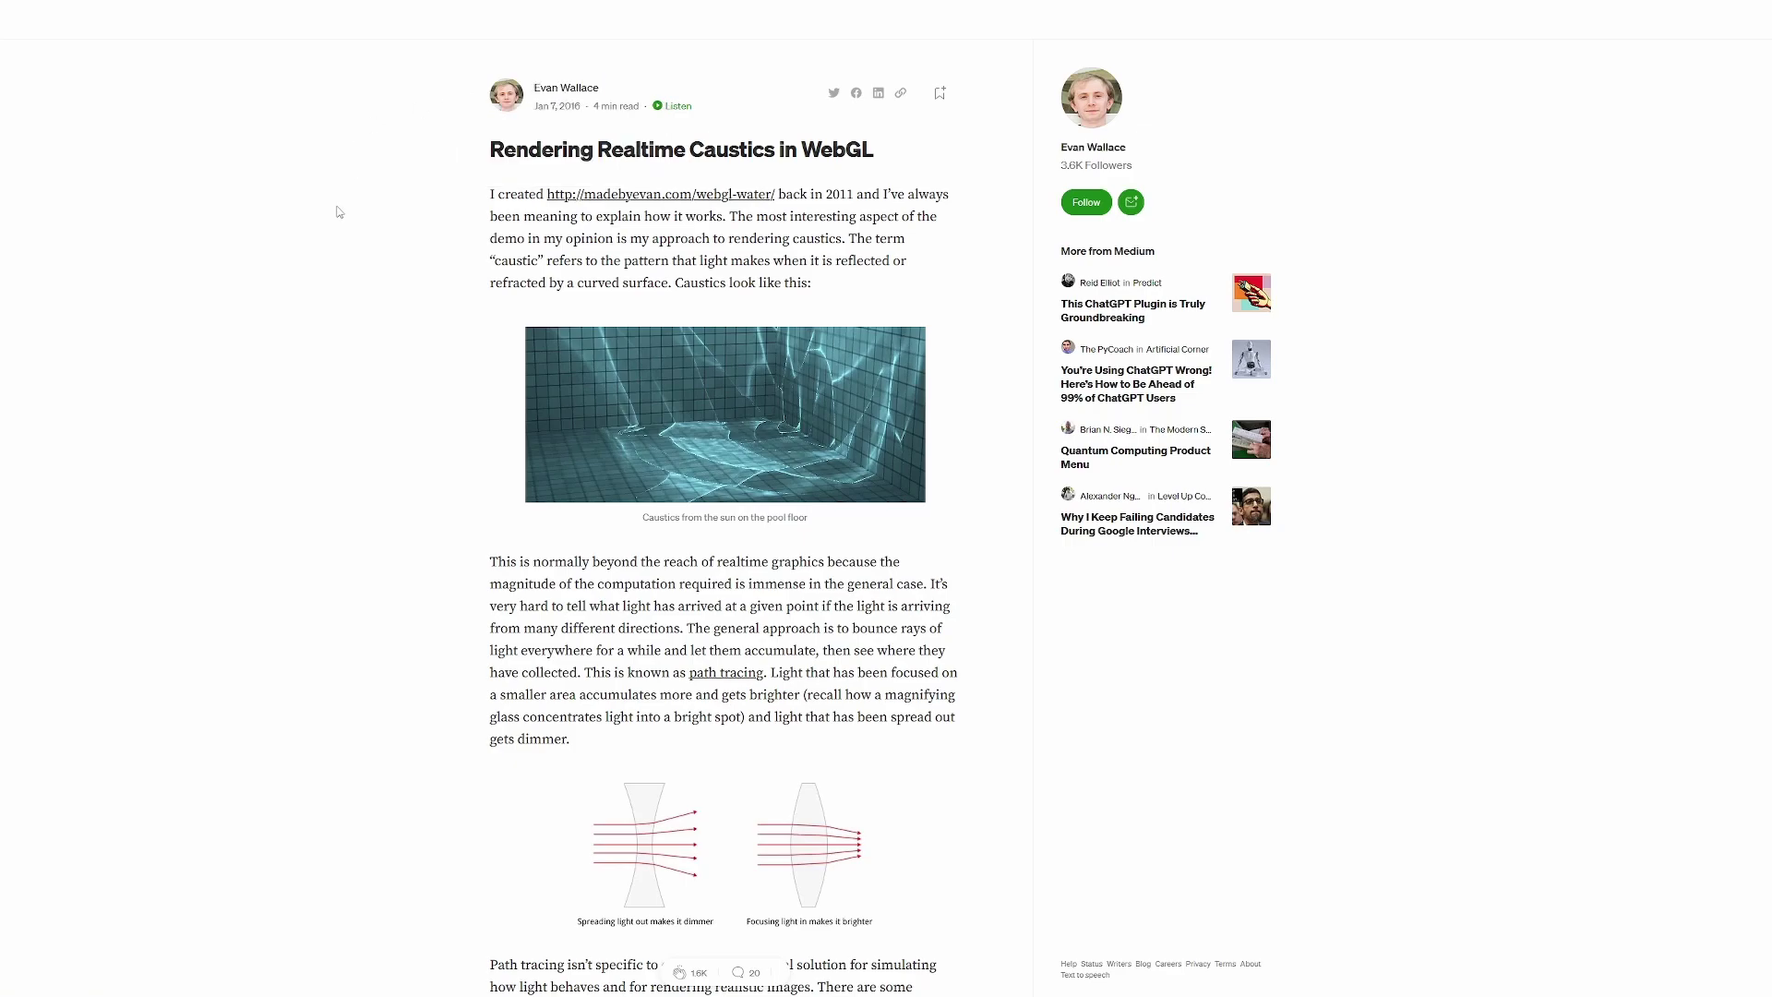
middle_click(400, 235)
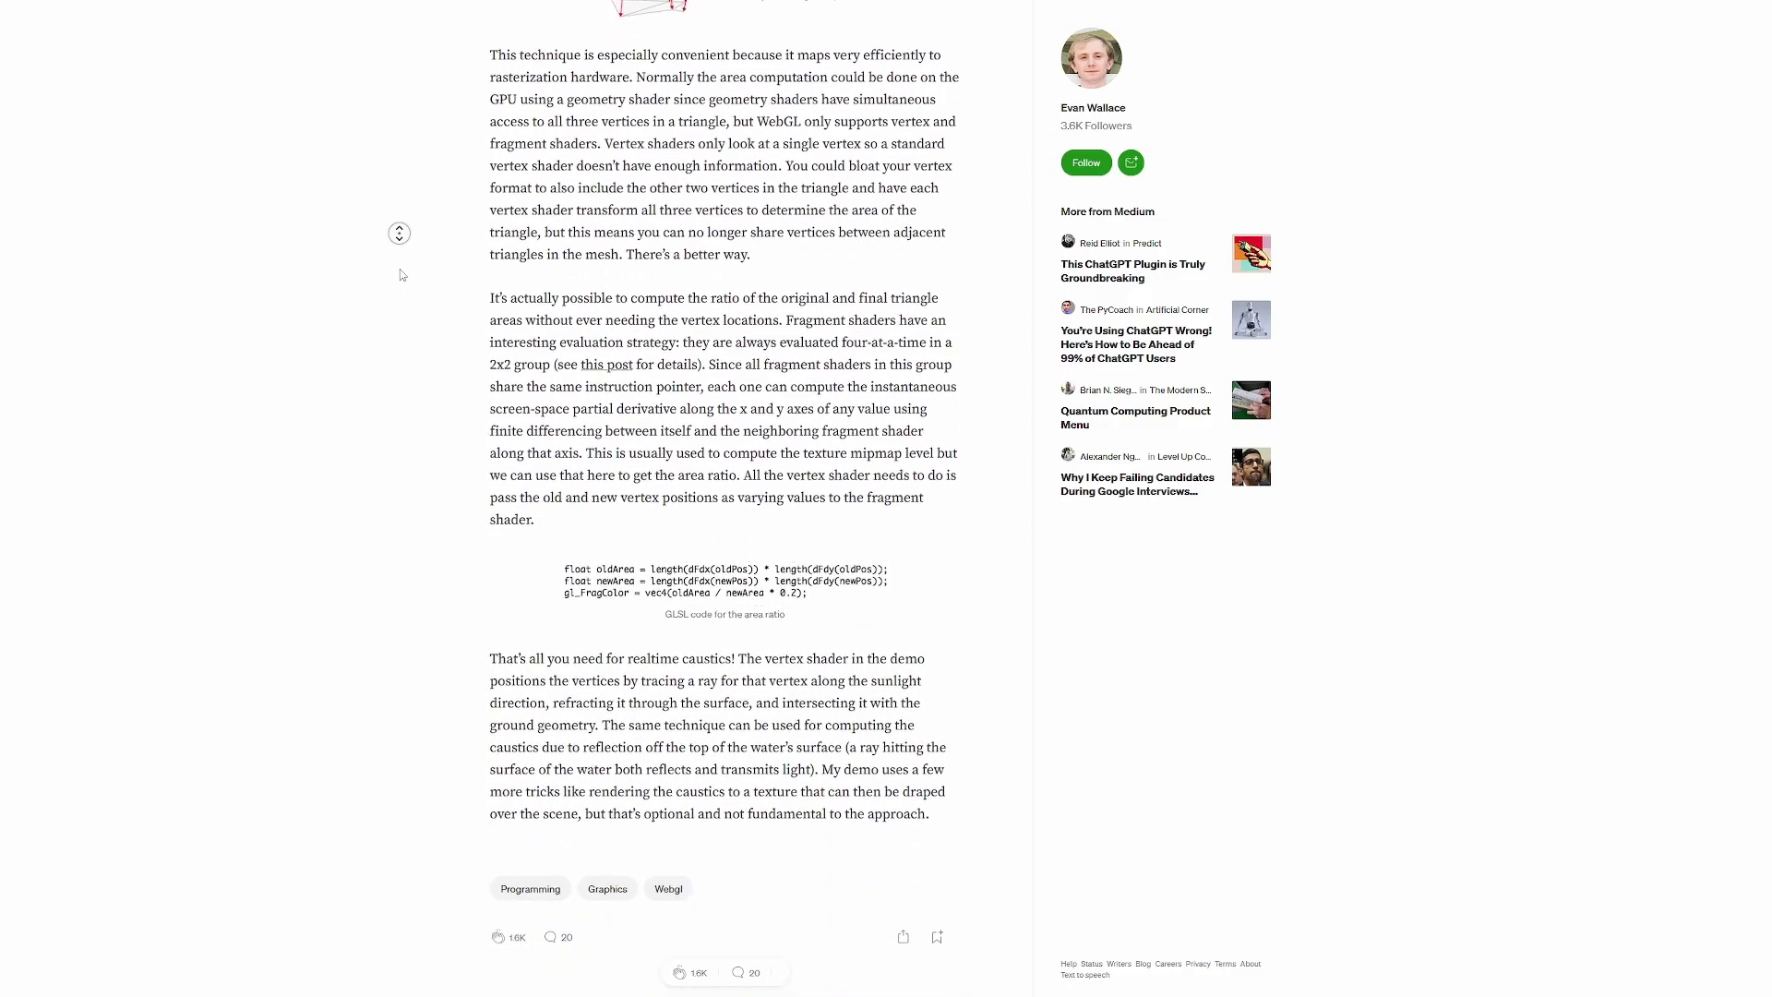
middle_click(400, 265)
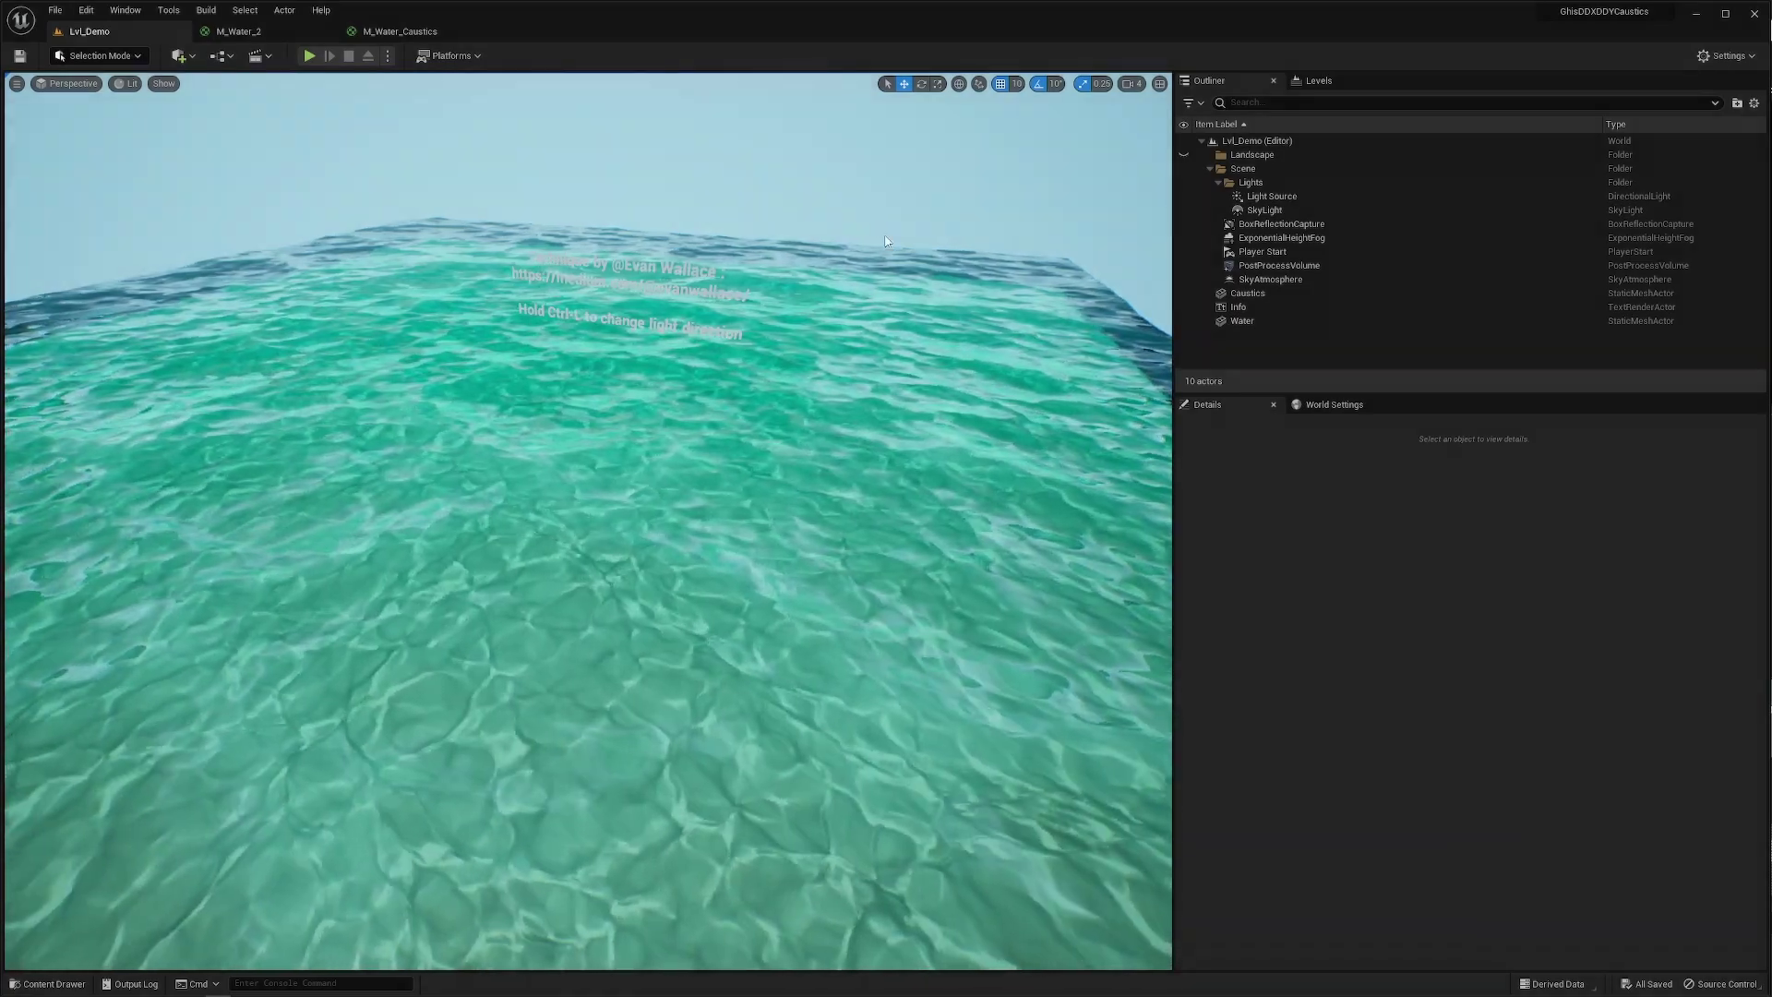
In Unreal Editor, open the M_Water_2 material assigned to the Water actor and show its whole node graph
click(1243, 320)
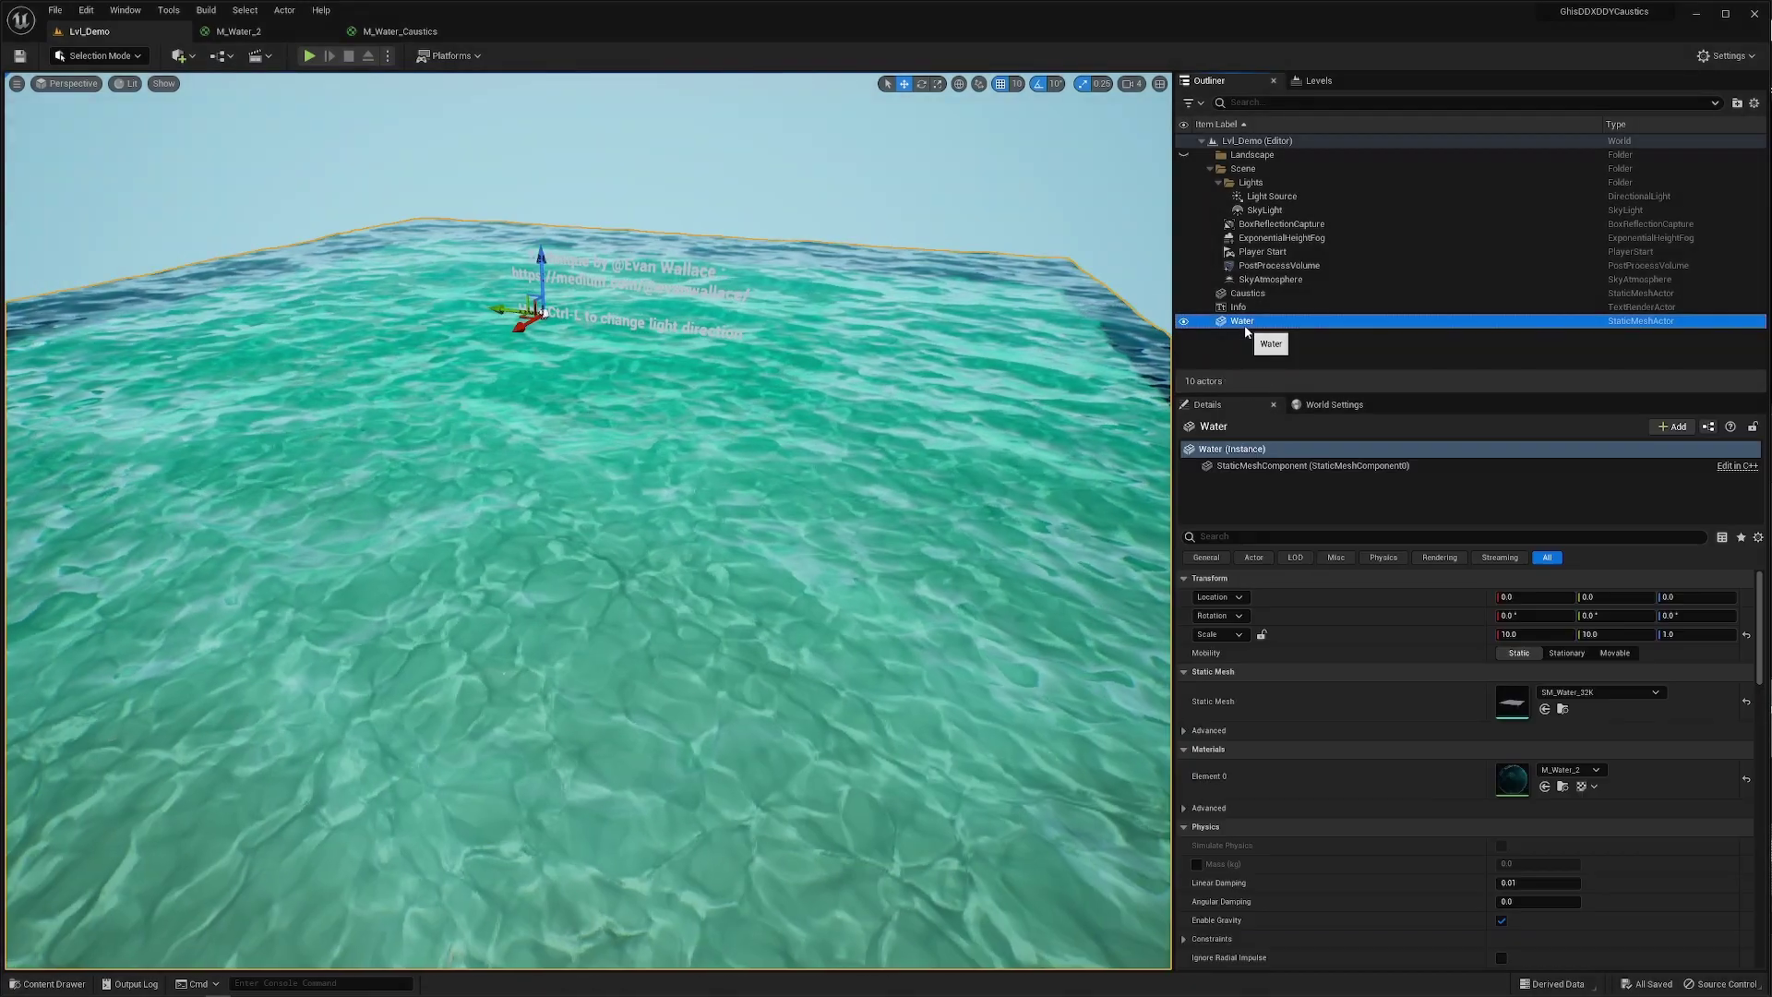
double_click(1522, 786)
right_drag(986, 507, 1100, 408)
scroll(1100, 408, down, 3)
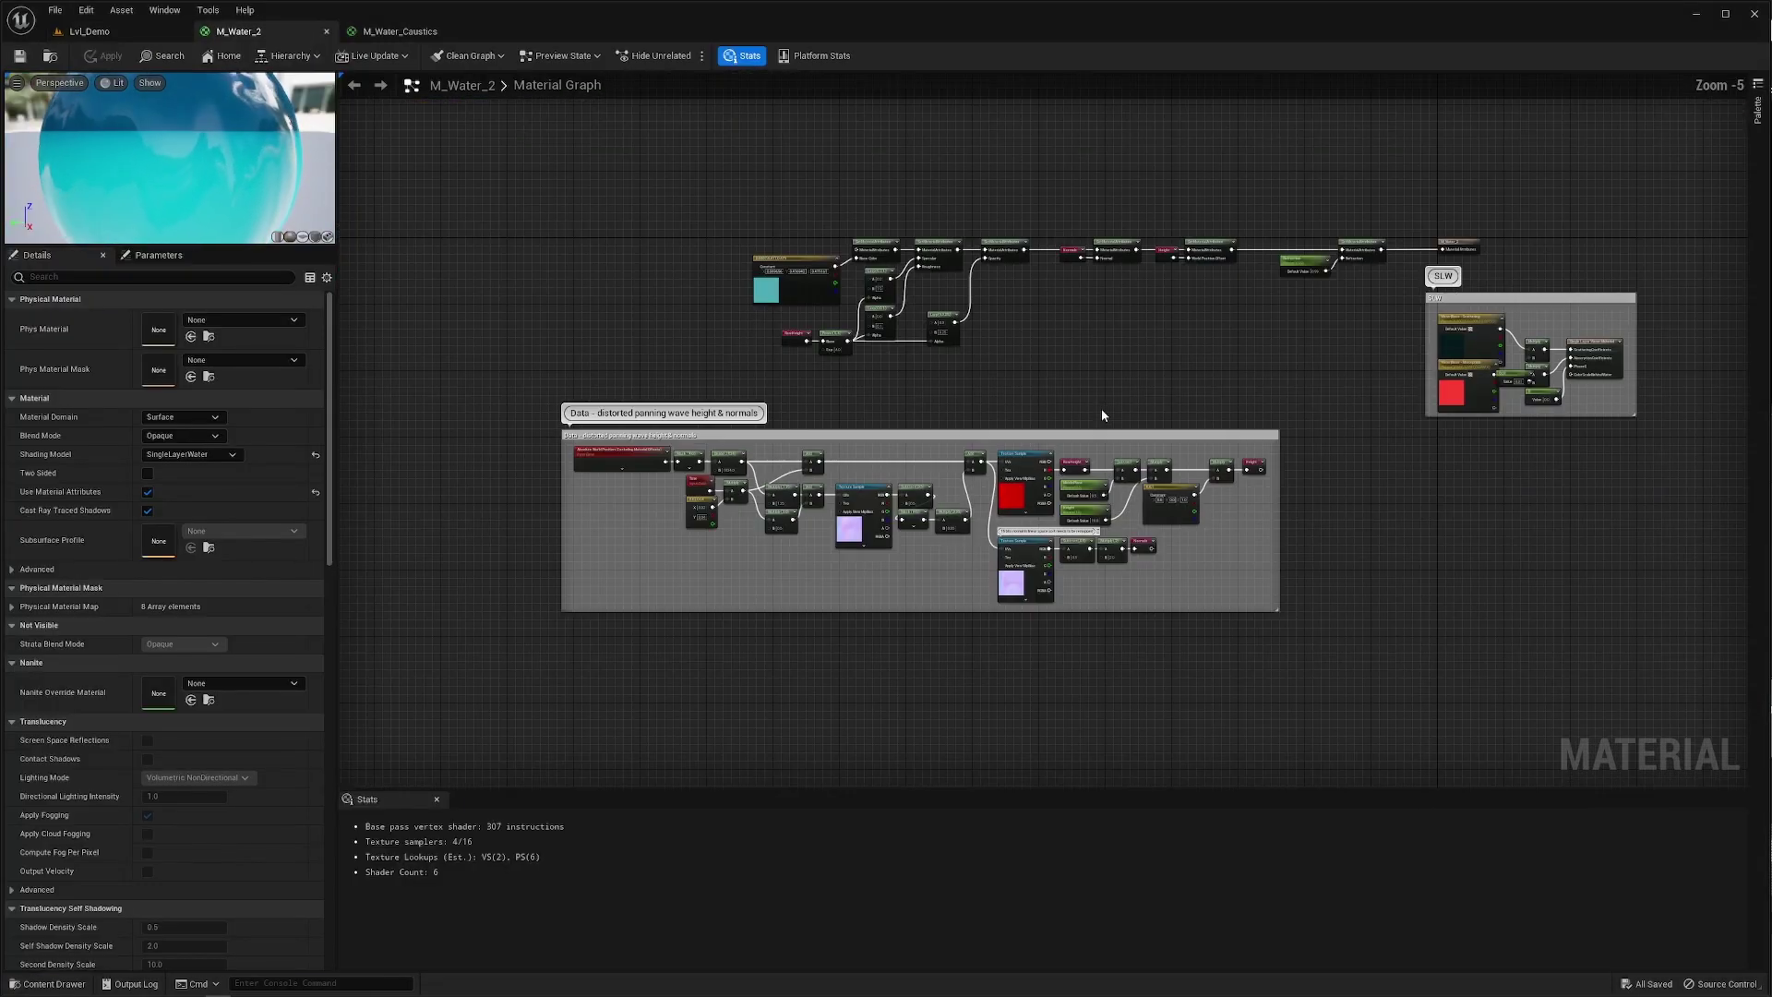
Inspect the Texture Sample nodes for T_Water_H and T_Water_N in the distorted panning wave group
scroll(980, 583, up, 5)
click(1068, 331)
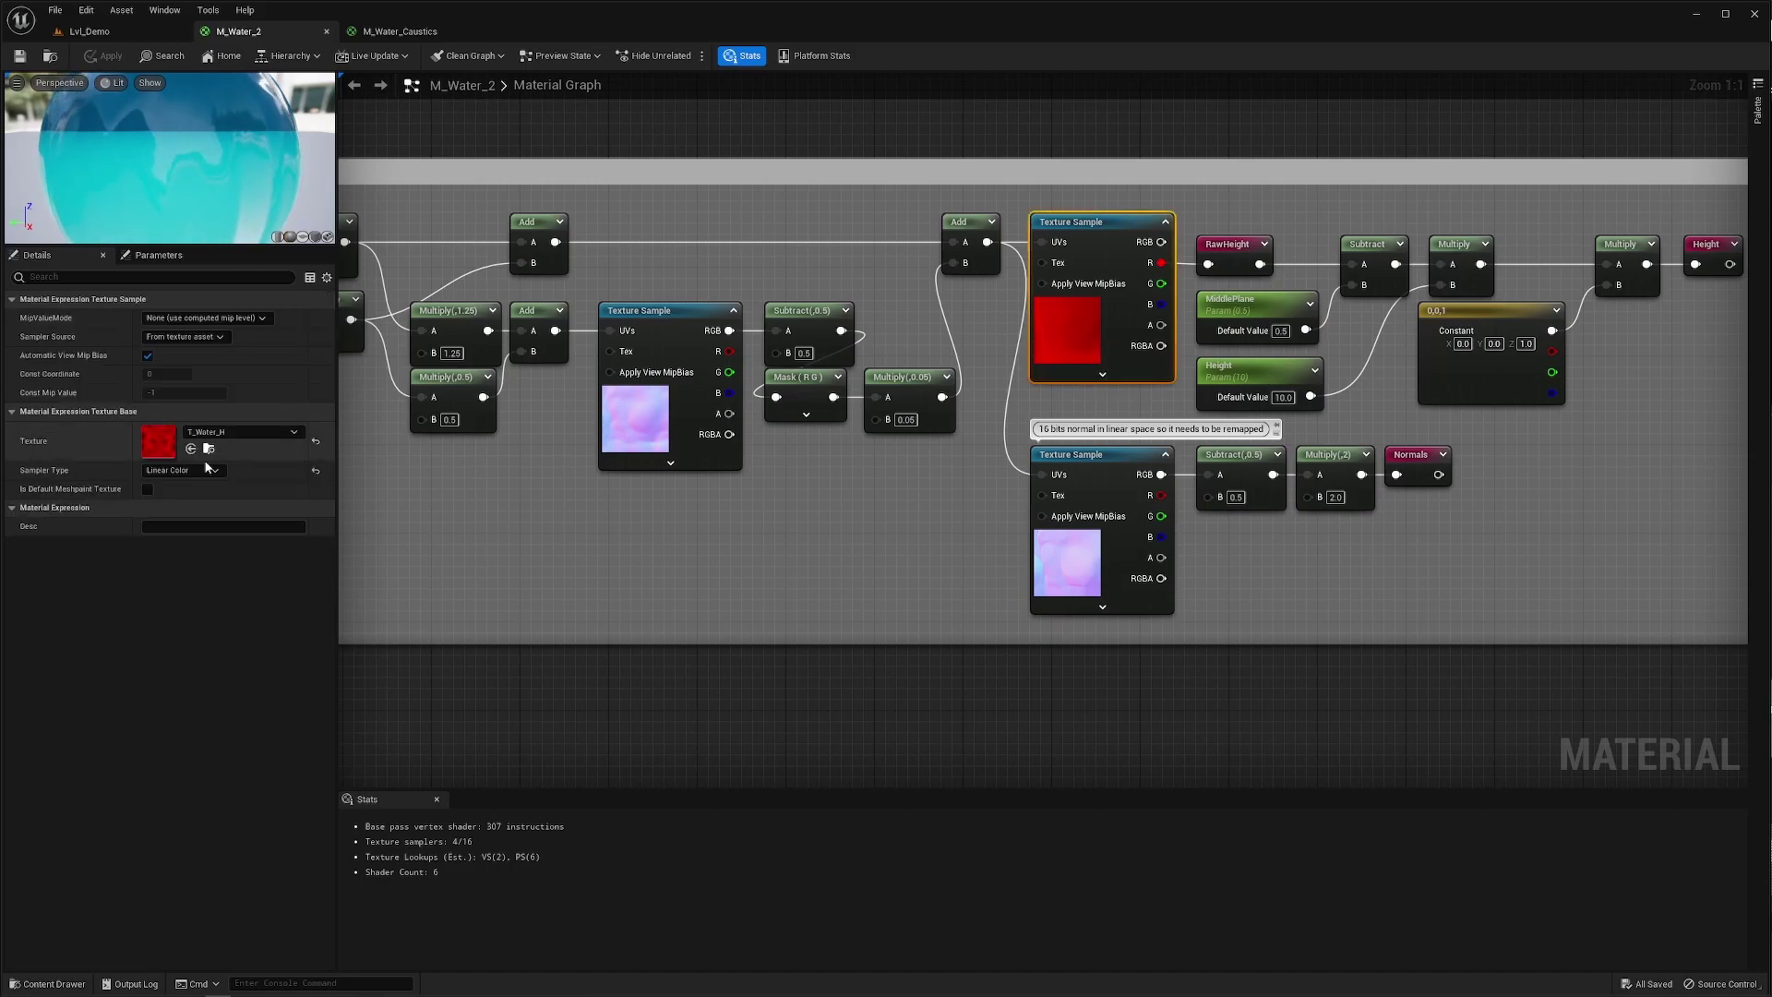
click(1075, 559)
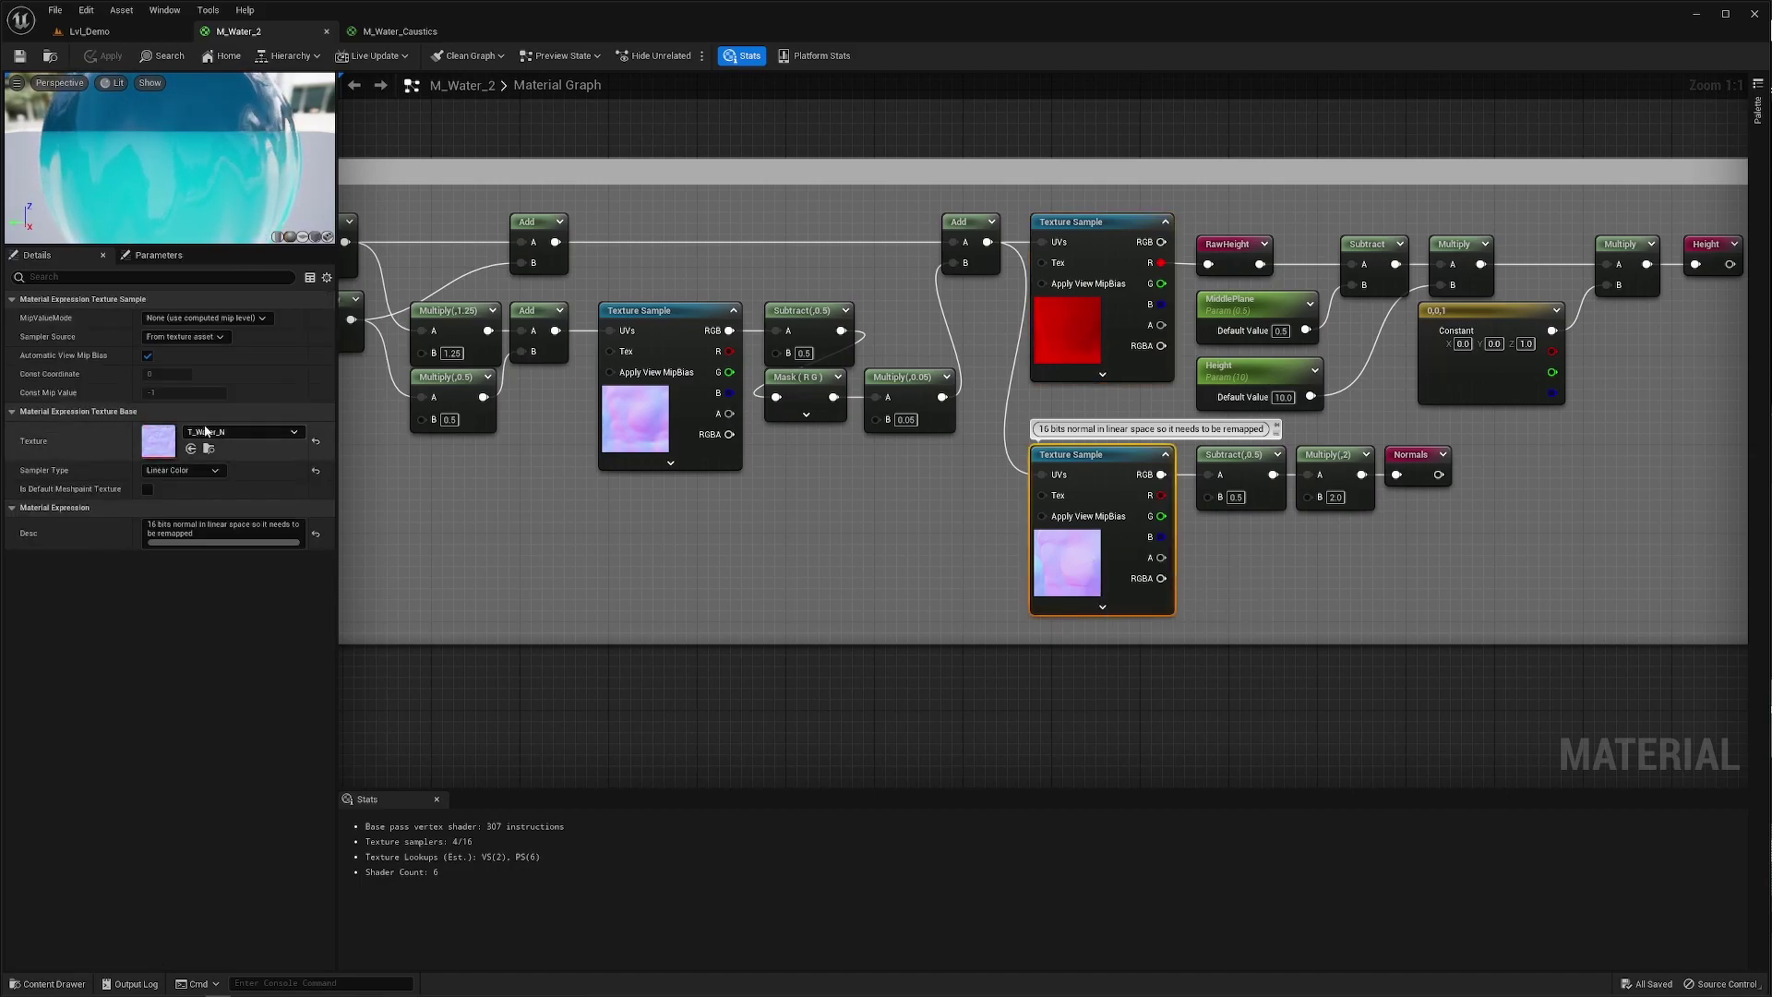
Trace how world position, time and the distortion Texture Sample combine into the UVs of the height and normal samples
right_drag(700, 569, 1107, 648)
right_drag(546, 343, 583, 345)
drag(496, 284, 762, 345)
drag(795, 480, 697, 376)
click(988, 308)
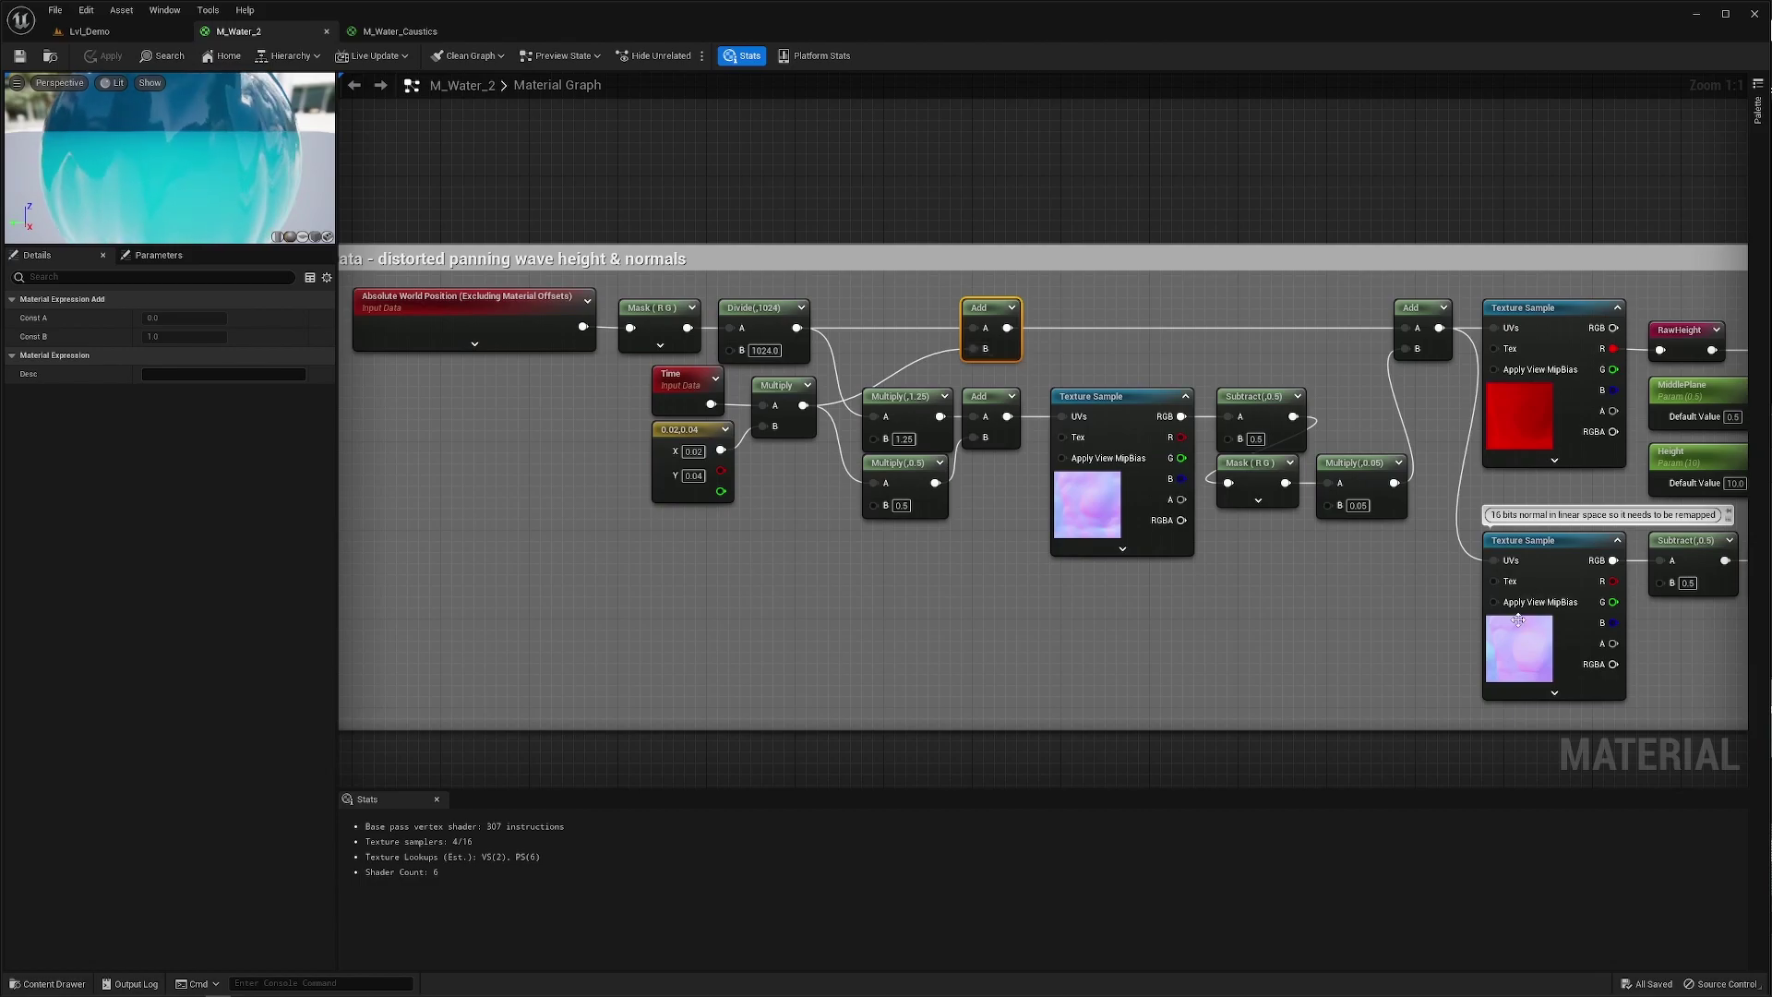
click(1536, 649)
click(1100, 487)
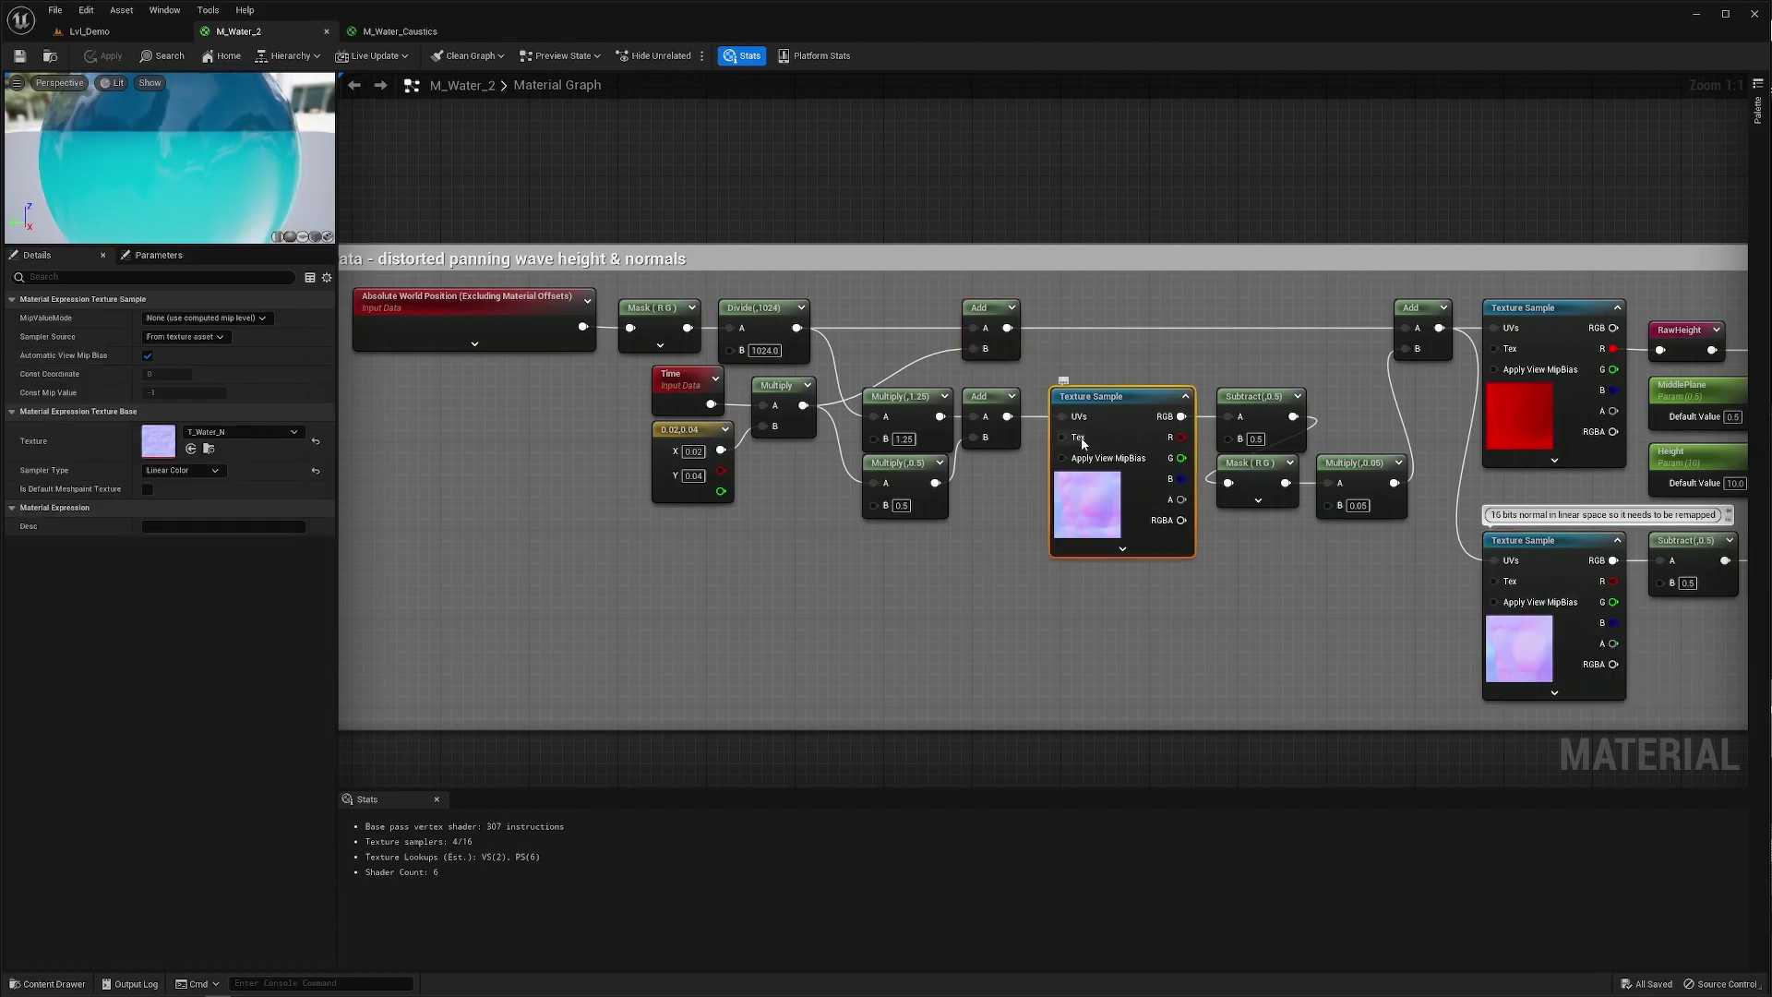
click(1423, 338)
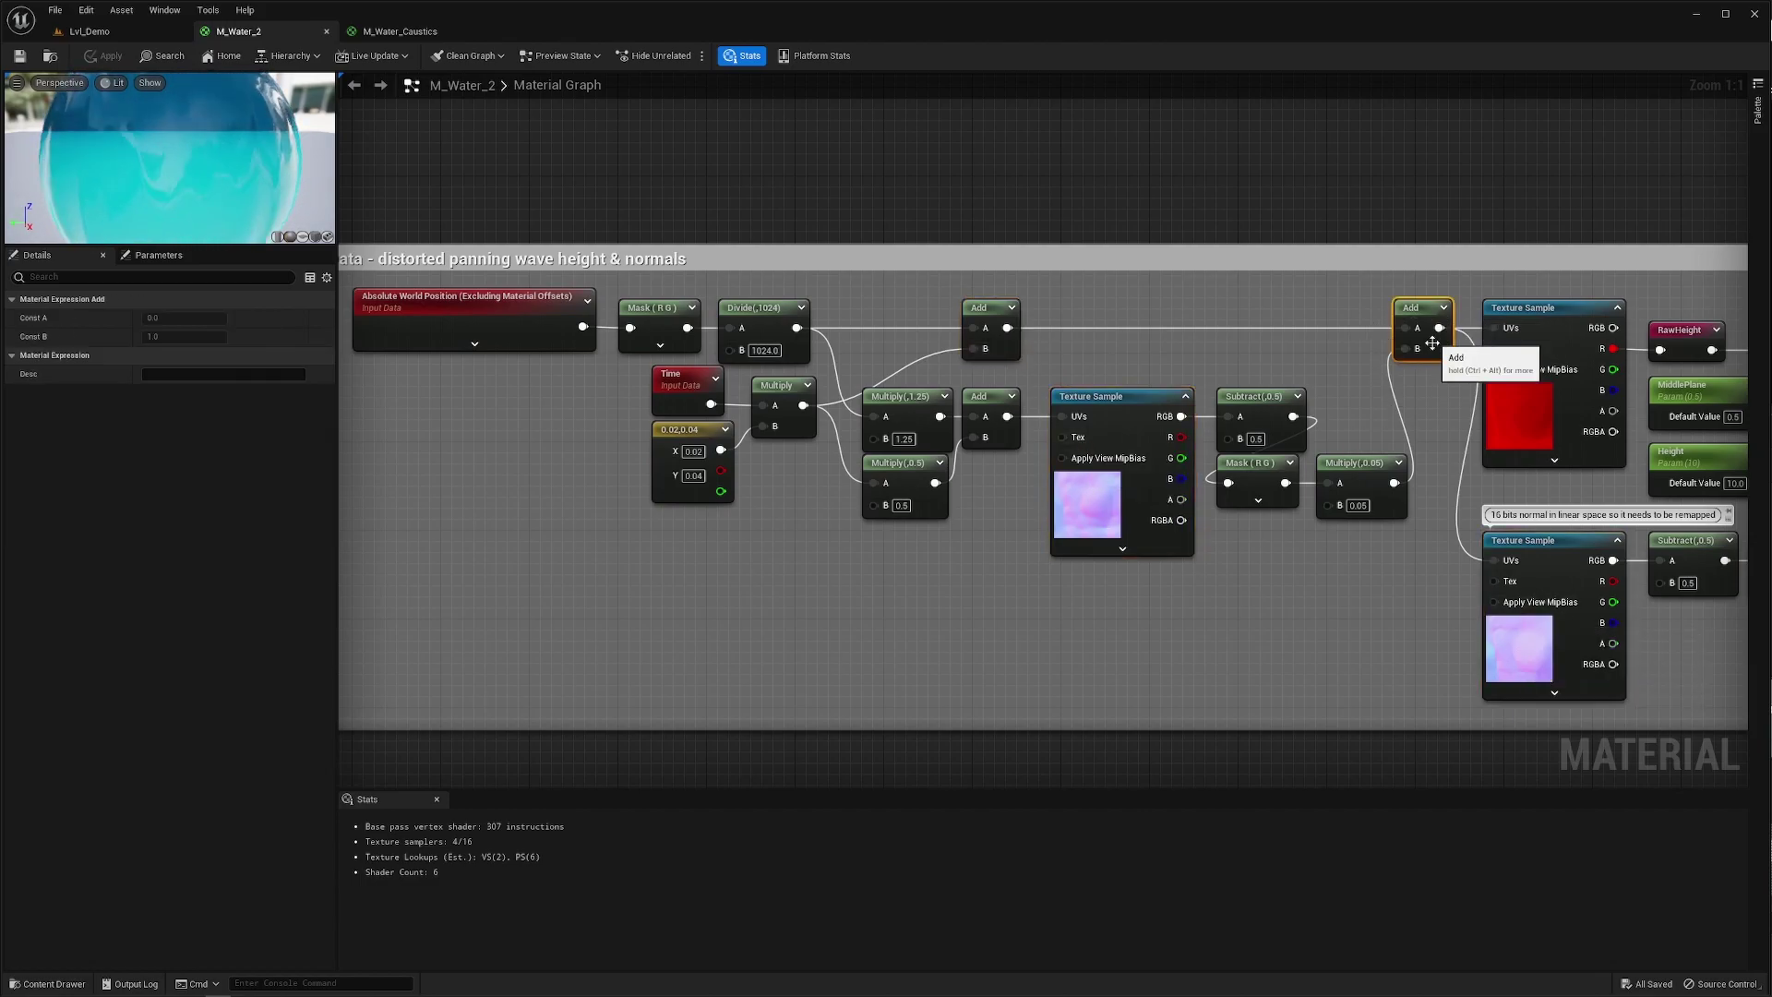
right_drag(1368, 442, 704, 451)
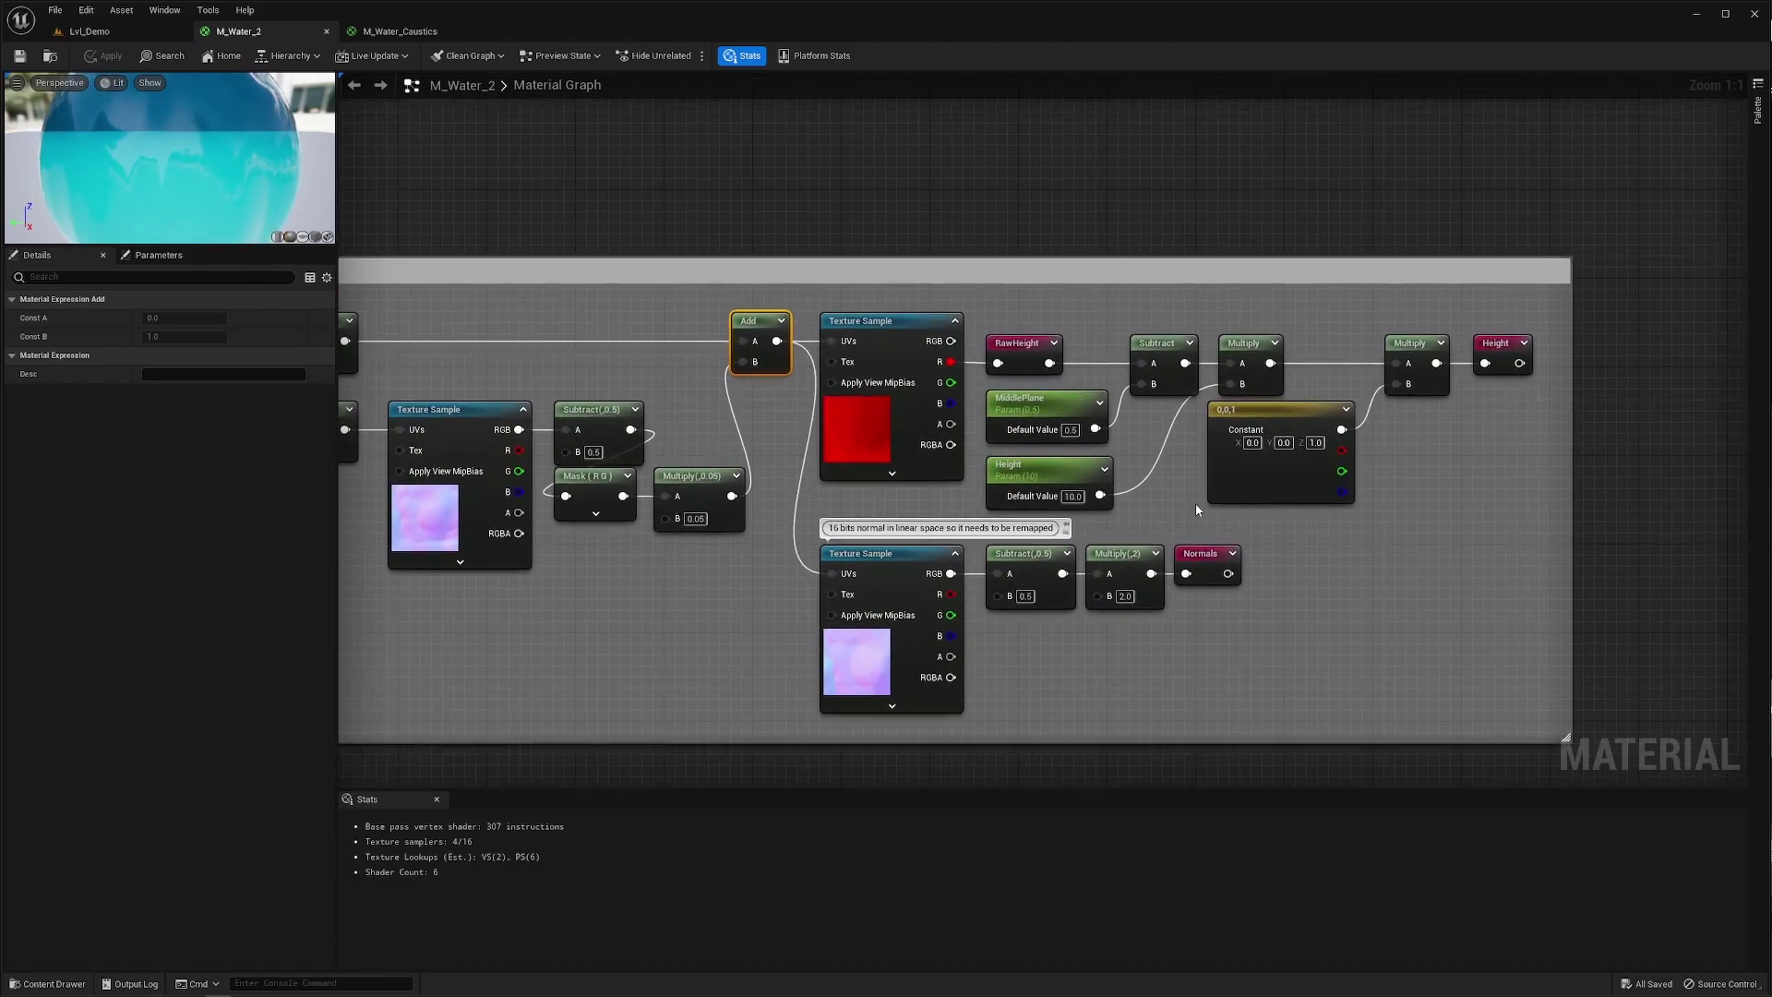
Examine how the Normals and Height reroutes feed the Normal and World Position Offset material attributes
scroll(1194, 502, down, 3)
right_drag(1194, 502, 1097, 585)
right_drag(1195, 258, 1086, 404)
scroll(1126, 401, down, 1)
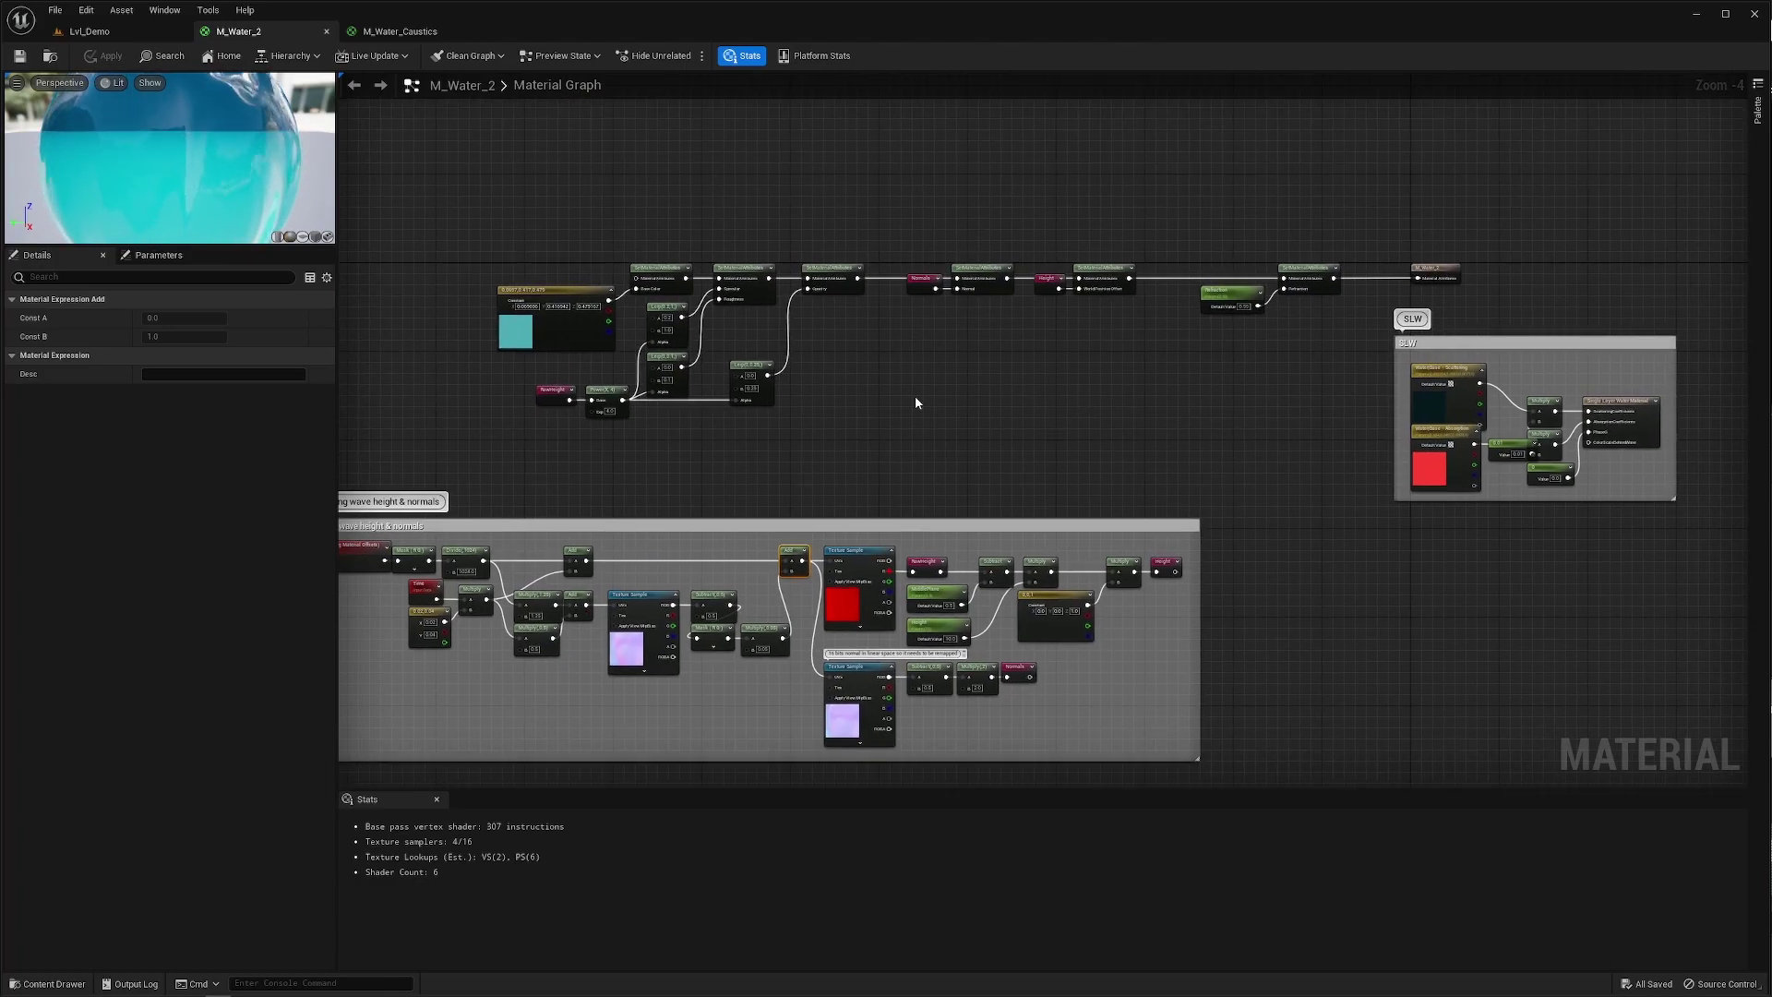
right_drag(917, 403, 933, 375)
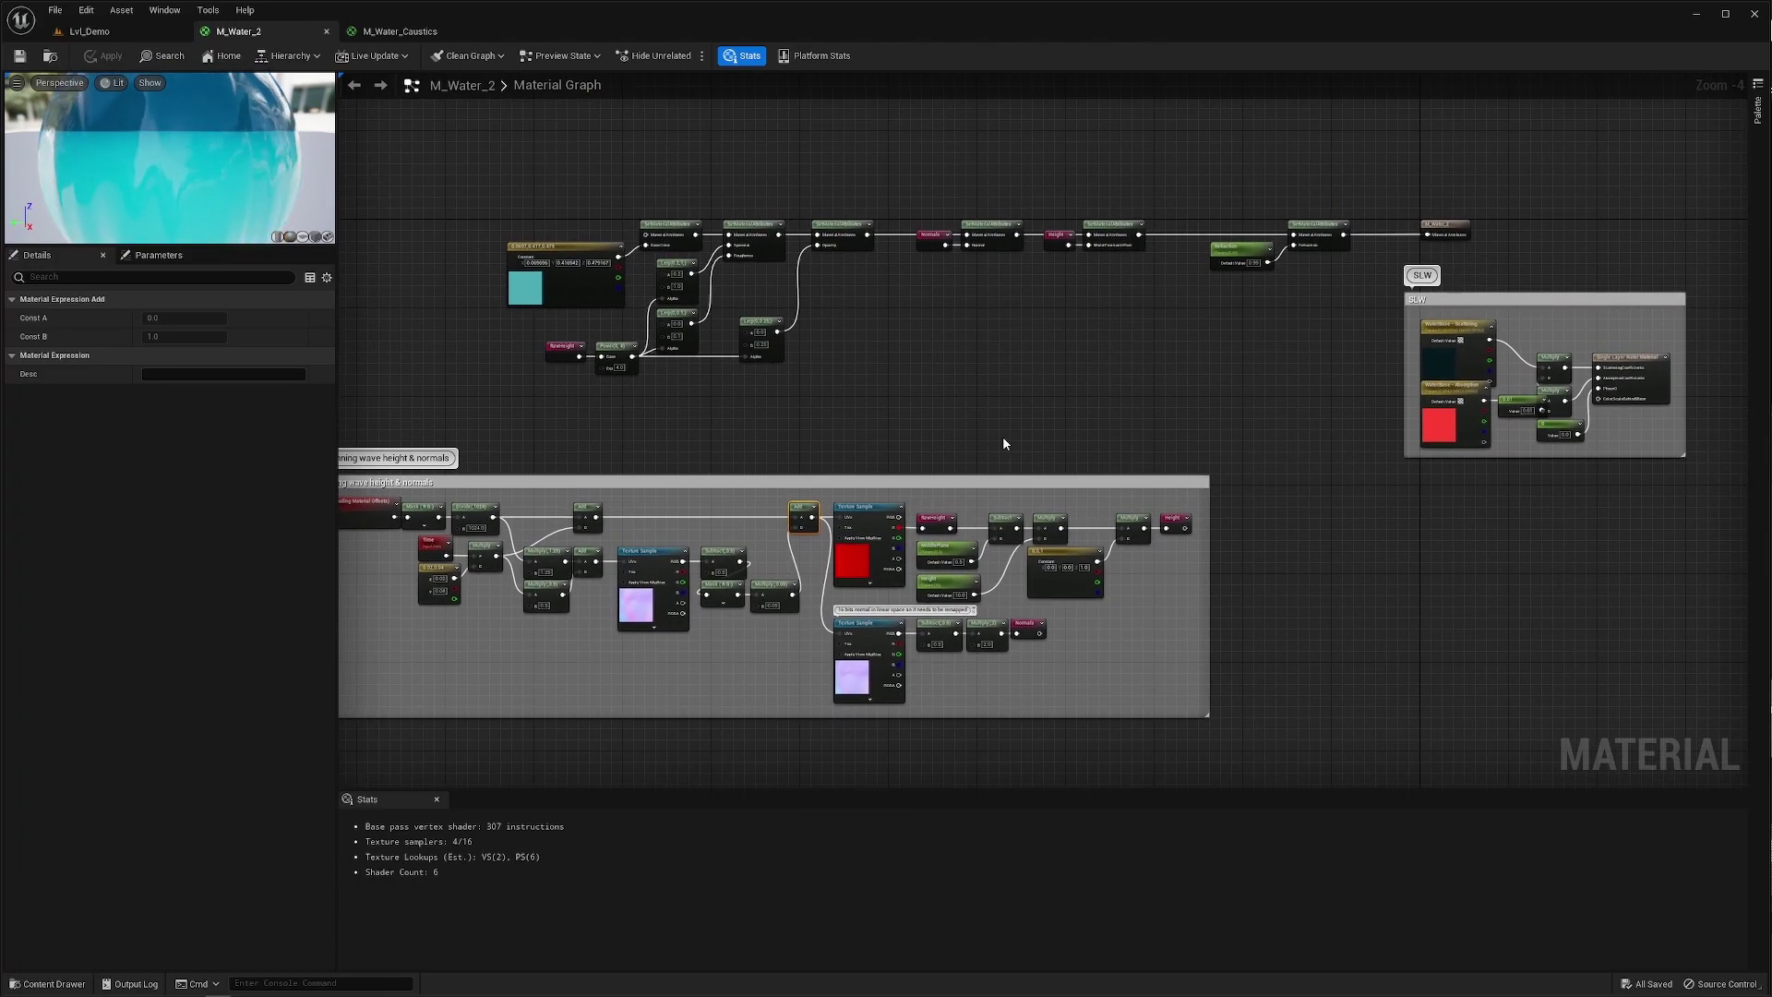
scroll(962, 694, up, 1)
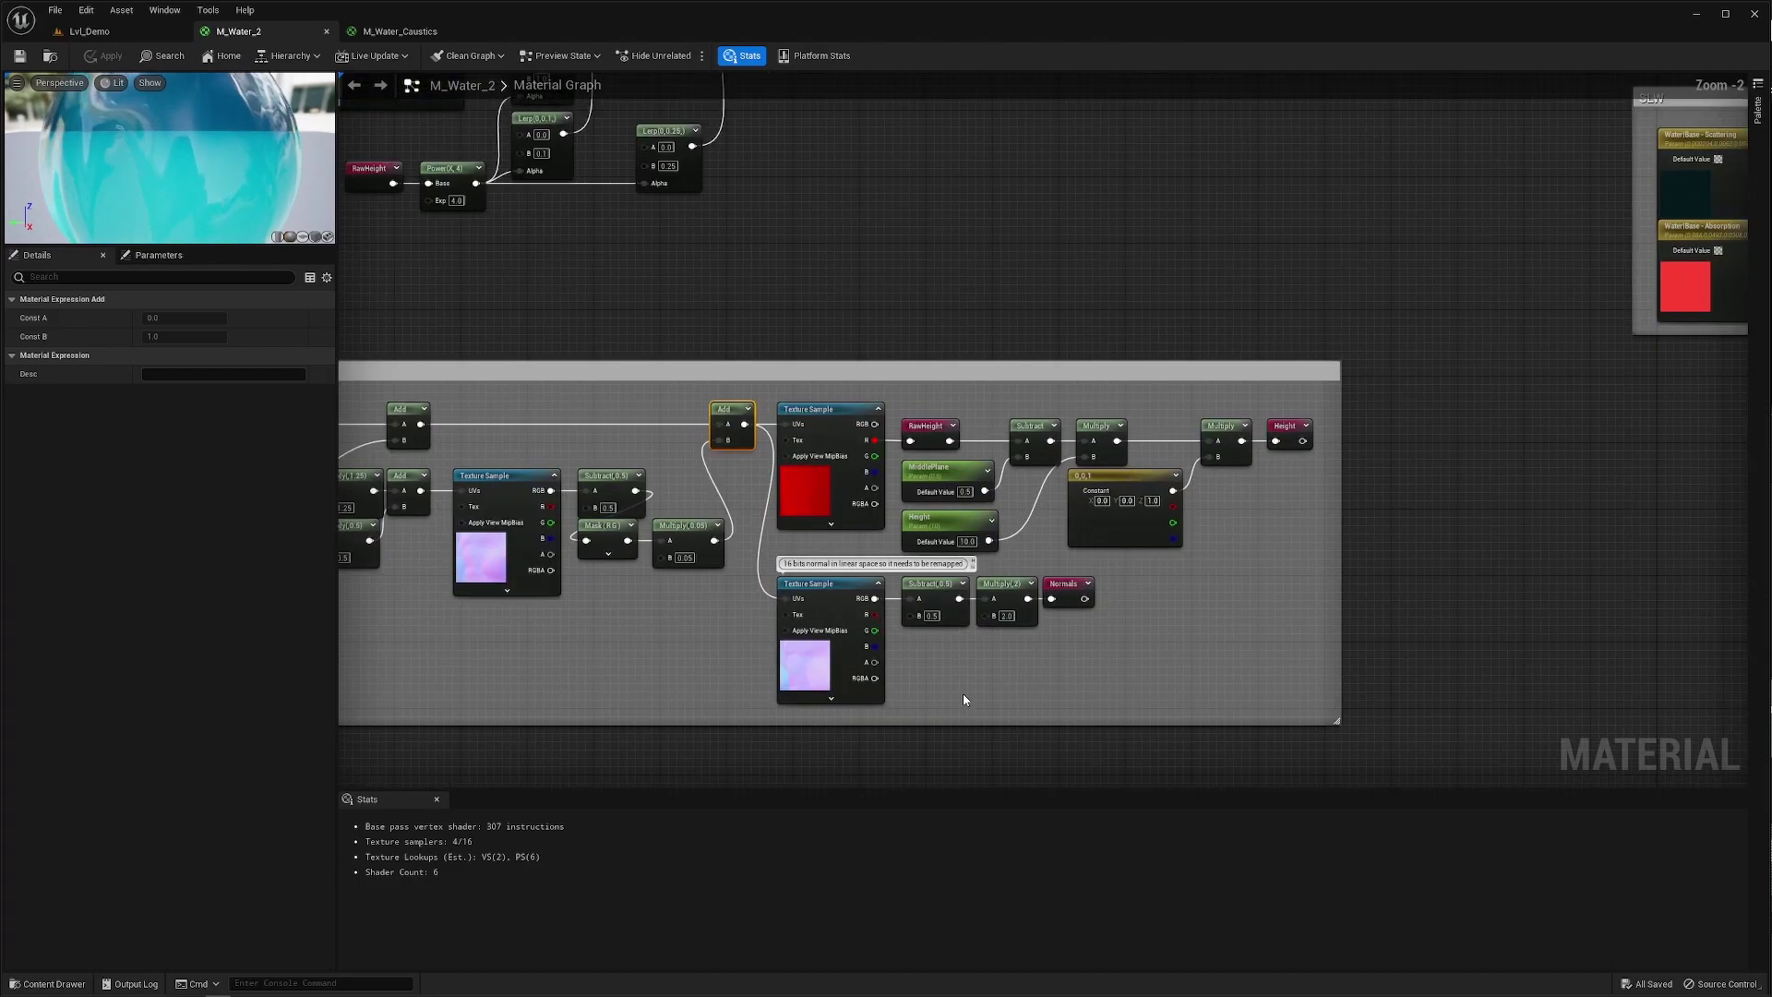
click(1073, 592)
scroll(905, 289, up, 1)
click(928, 227)
right_drag(1018, 379, 1015, 297)
click(935, 570)
drag(1115, 107, 1202, 188)
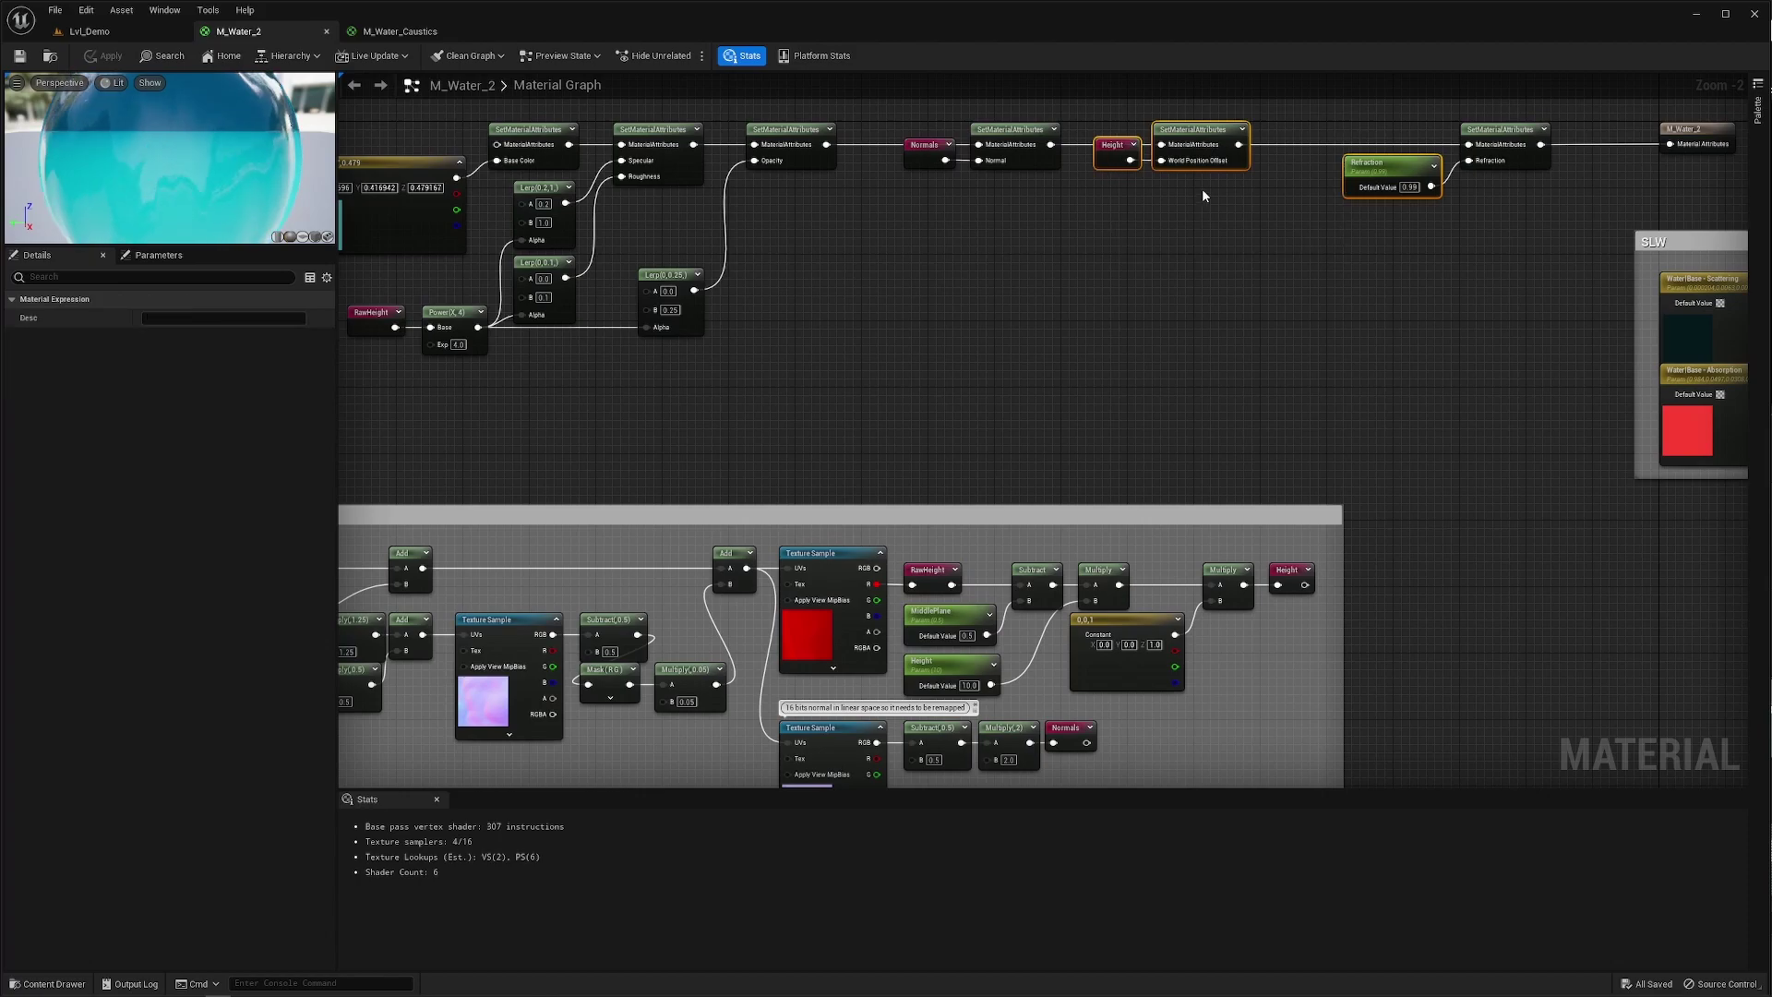
click(1161, 211)
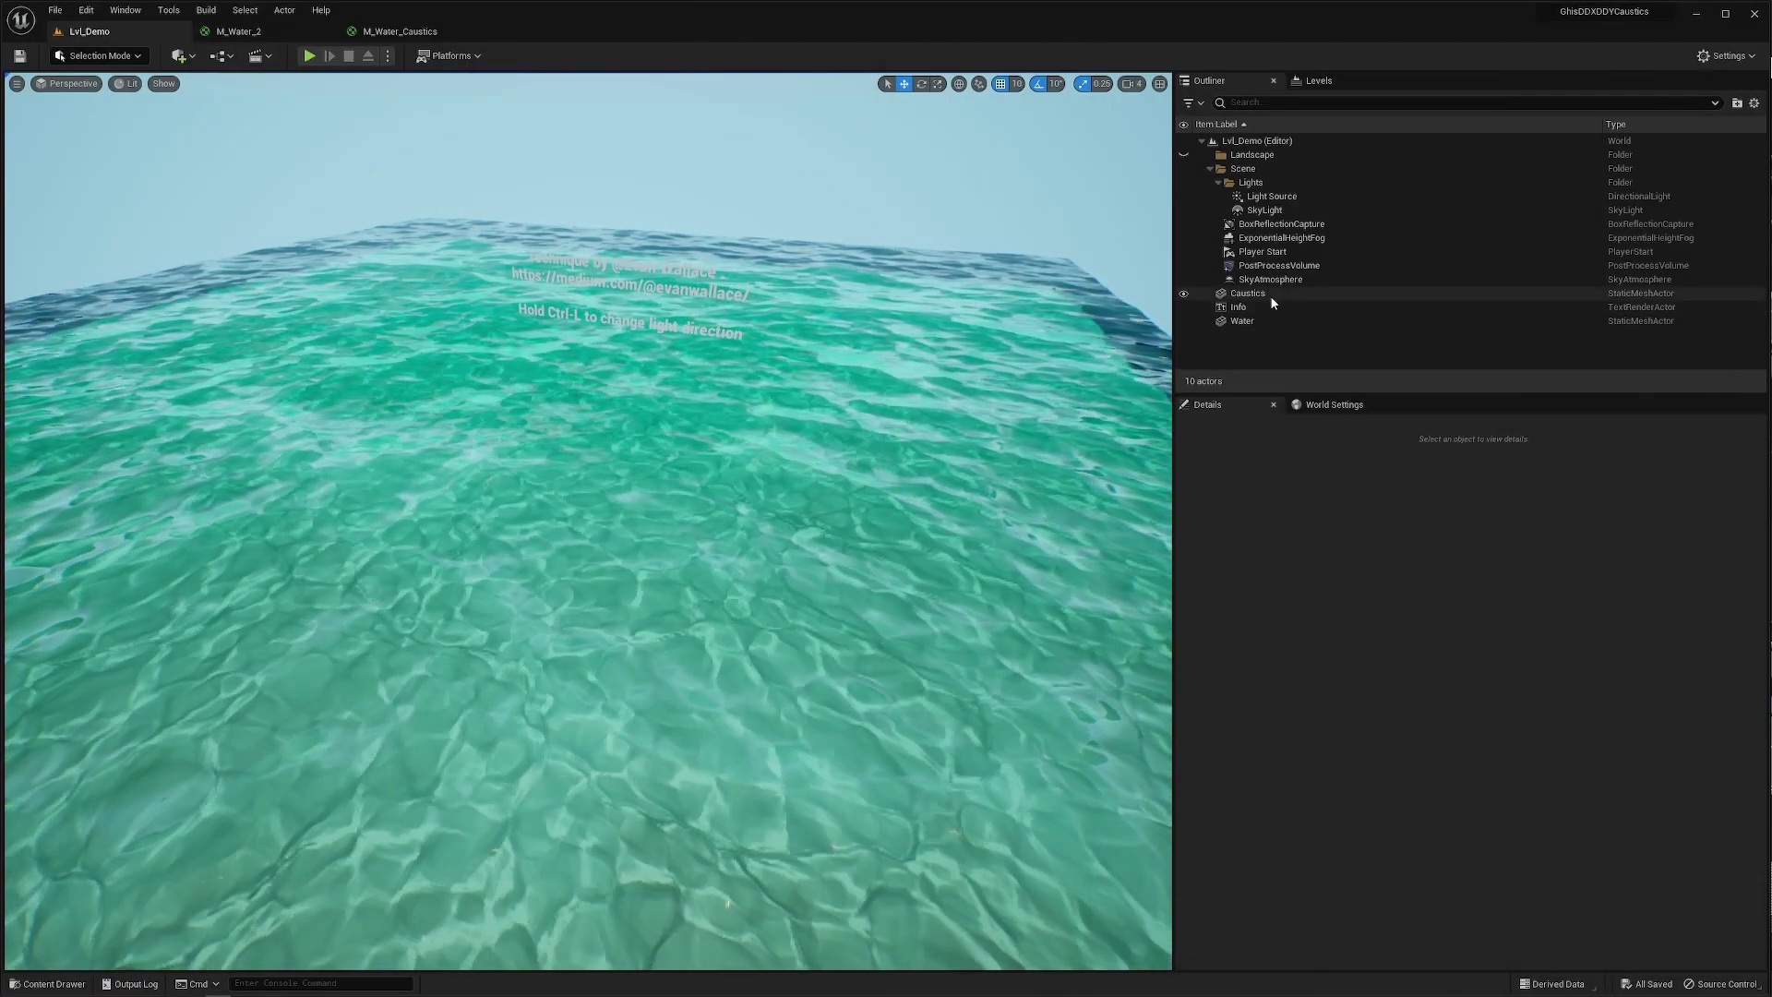
Open the M_Water_Caustics material assigned to the Caustics actor in Lvl_Demo and show its wave data group
click(1271, 297)
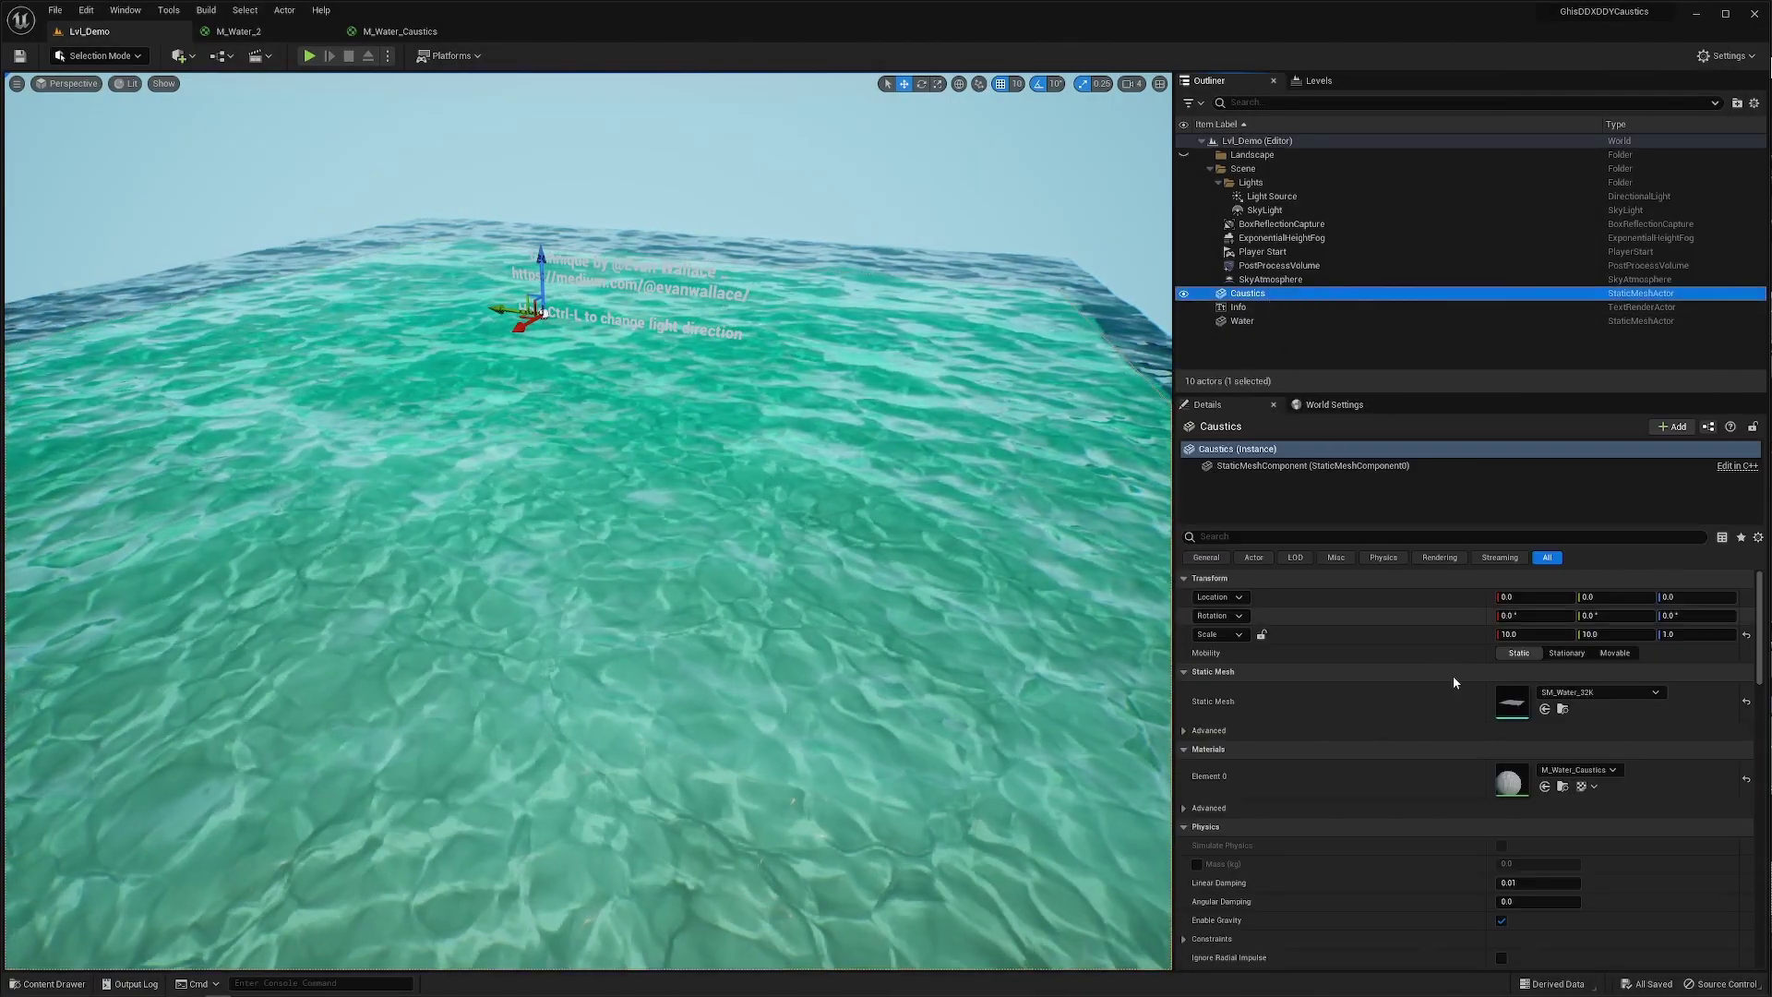
double_click(1509, 780)
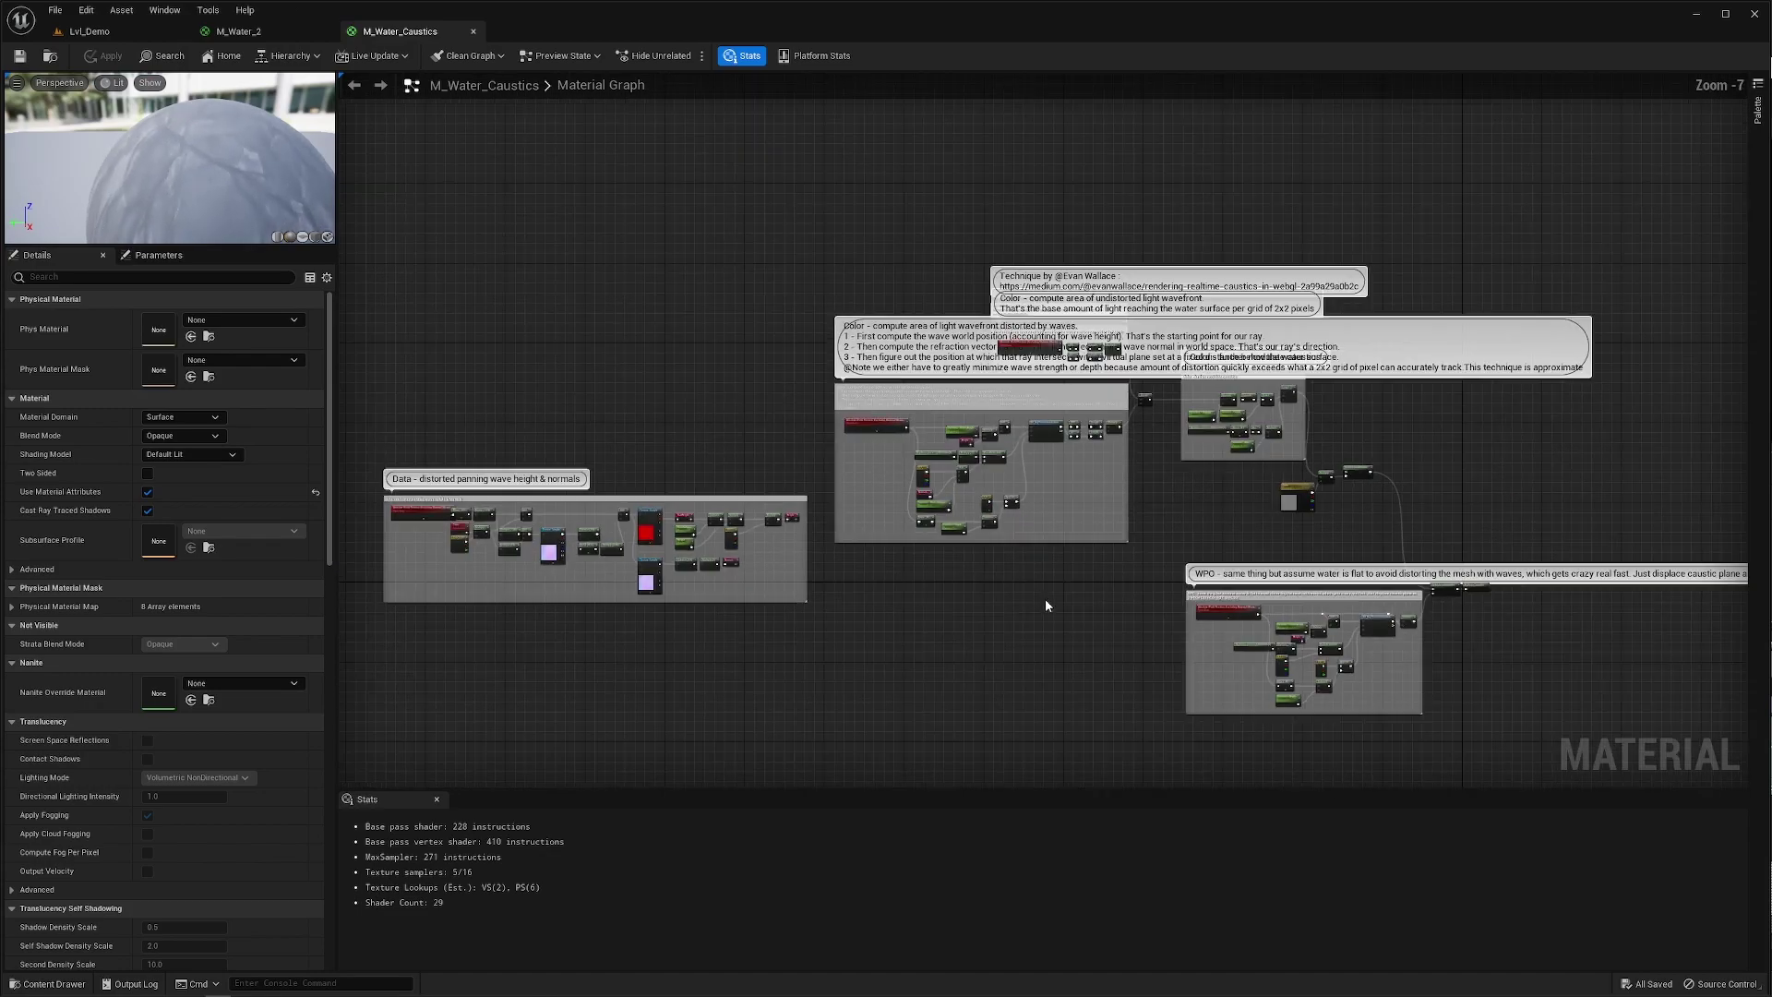
right_drag(1047, 606, 1053, 554)
right_drag(910, 554, 1189, 568)
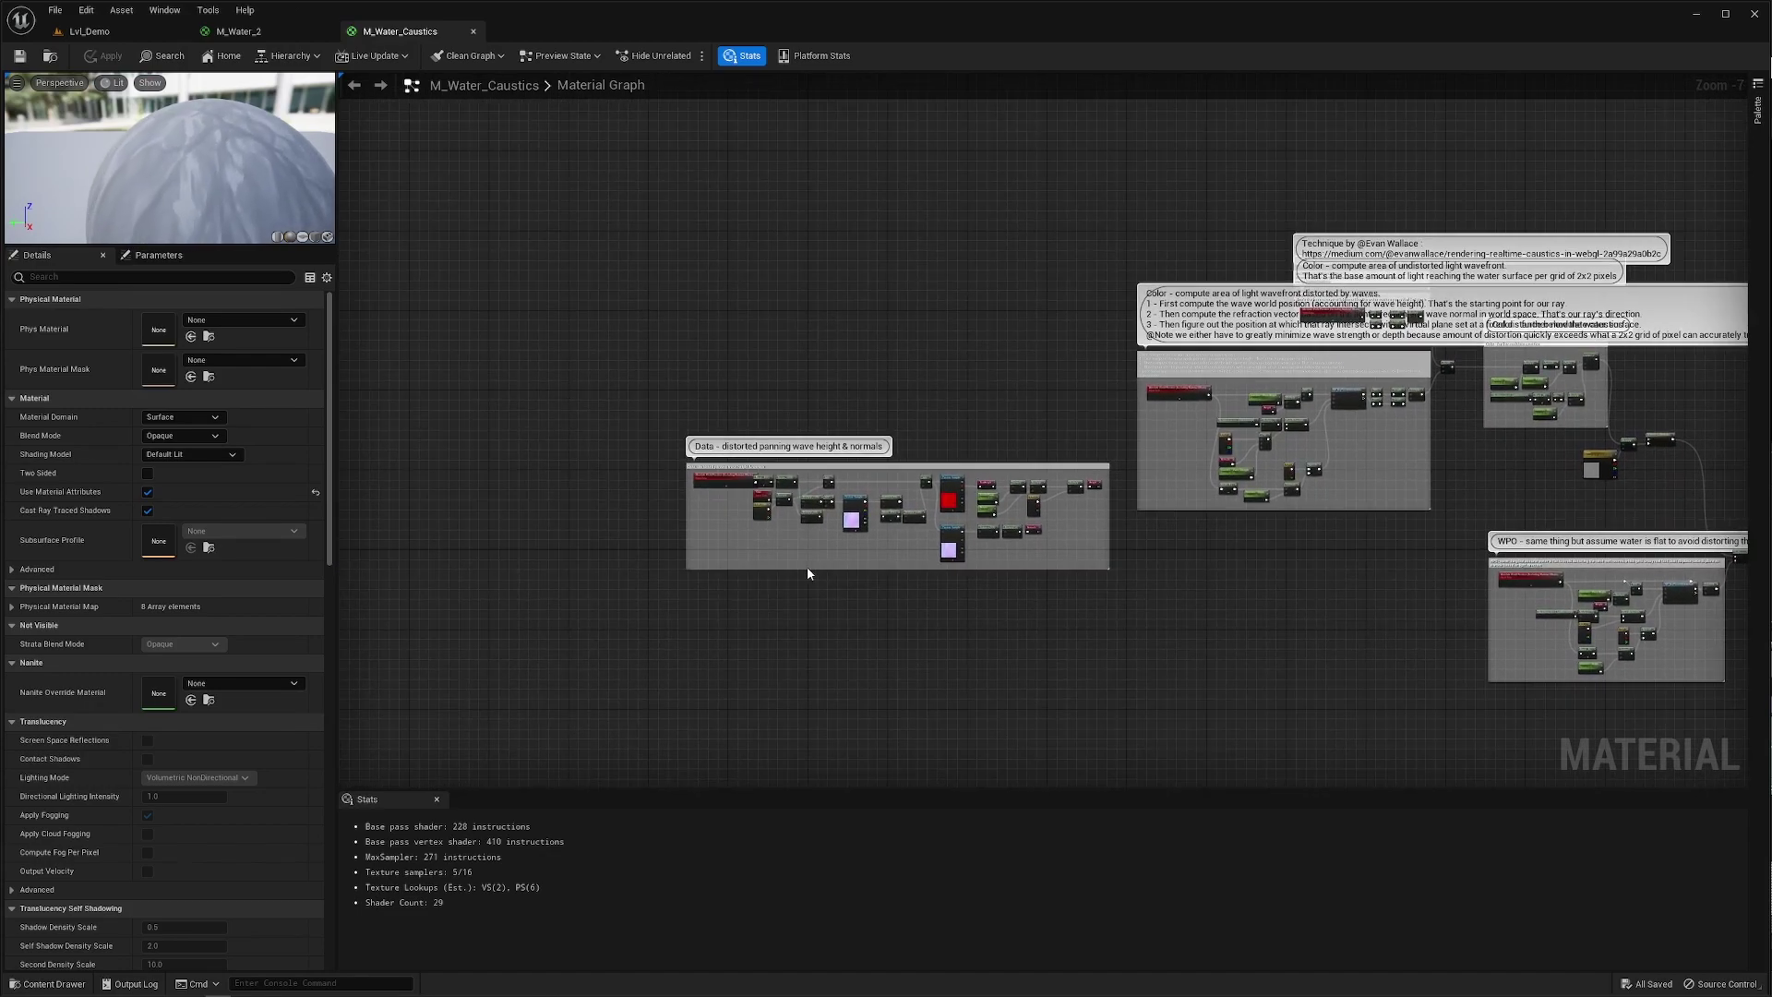
Inspect the distorted panning wave height and normals group in M_Water_Caustics, including its T_Water_N sample
scroll(807, 566, up, 4)
drag(633, 158, 1393, 383)
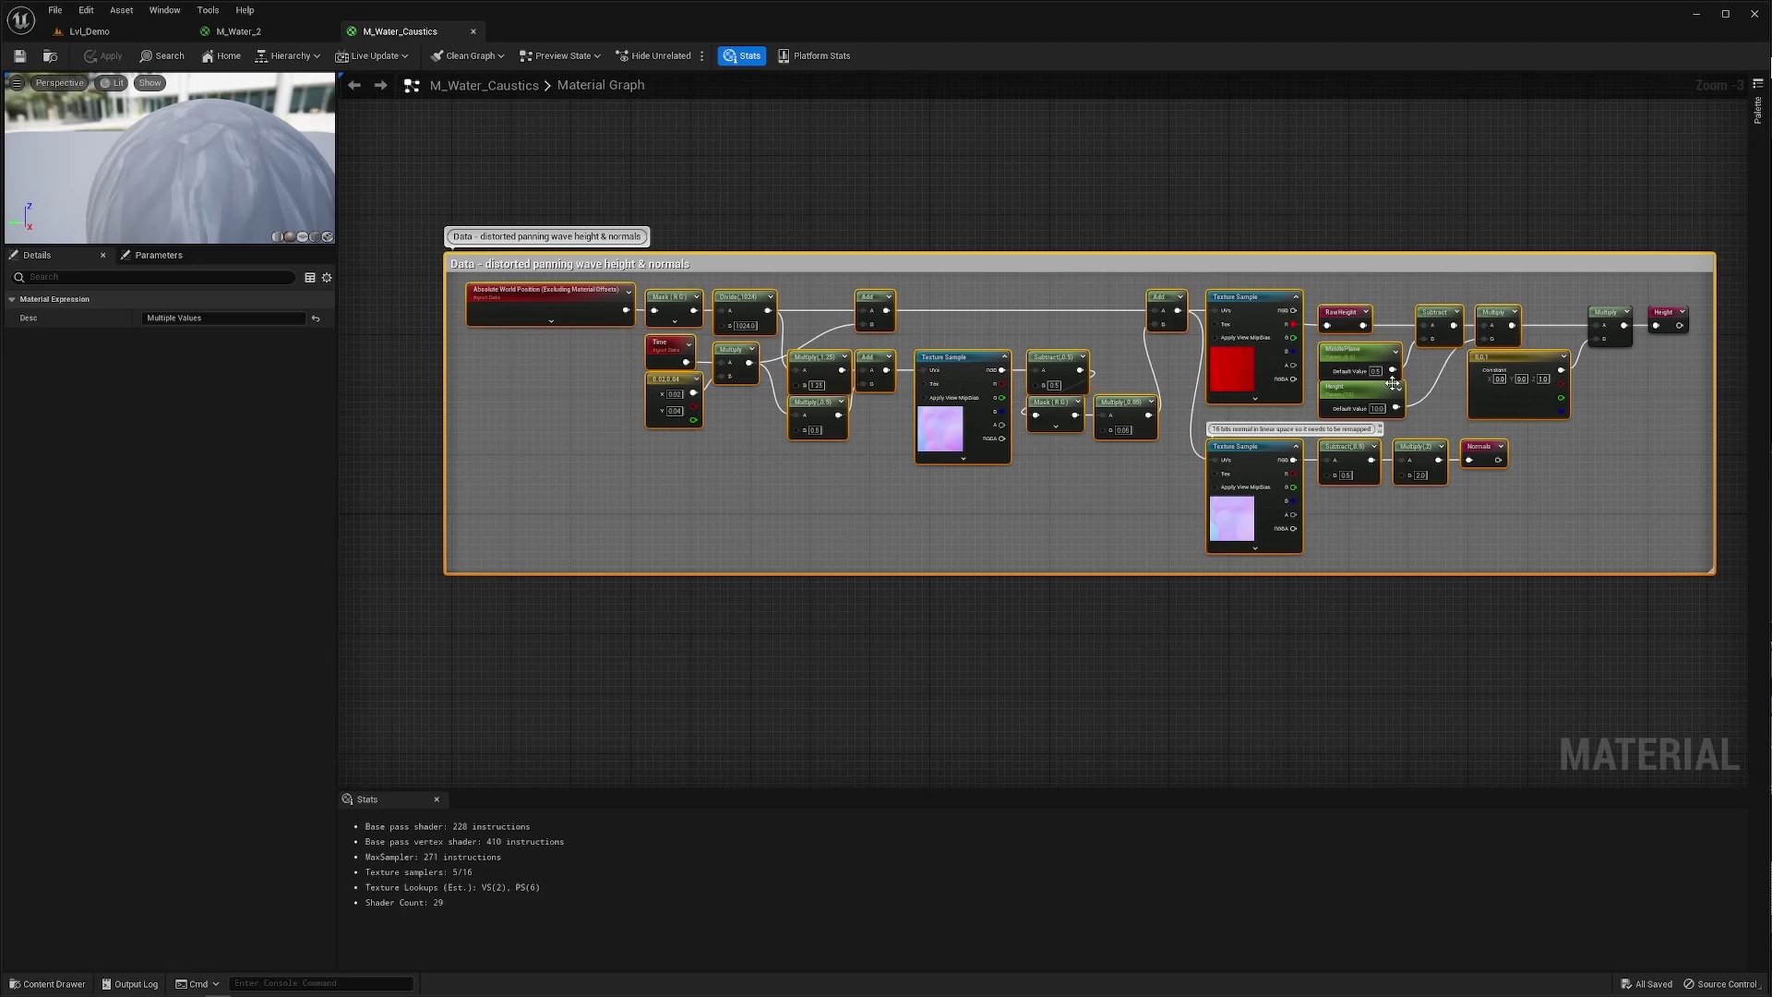
click(1393, 383)
click(1237, 447)
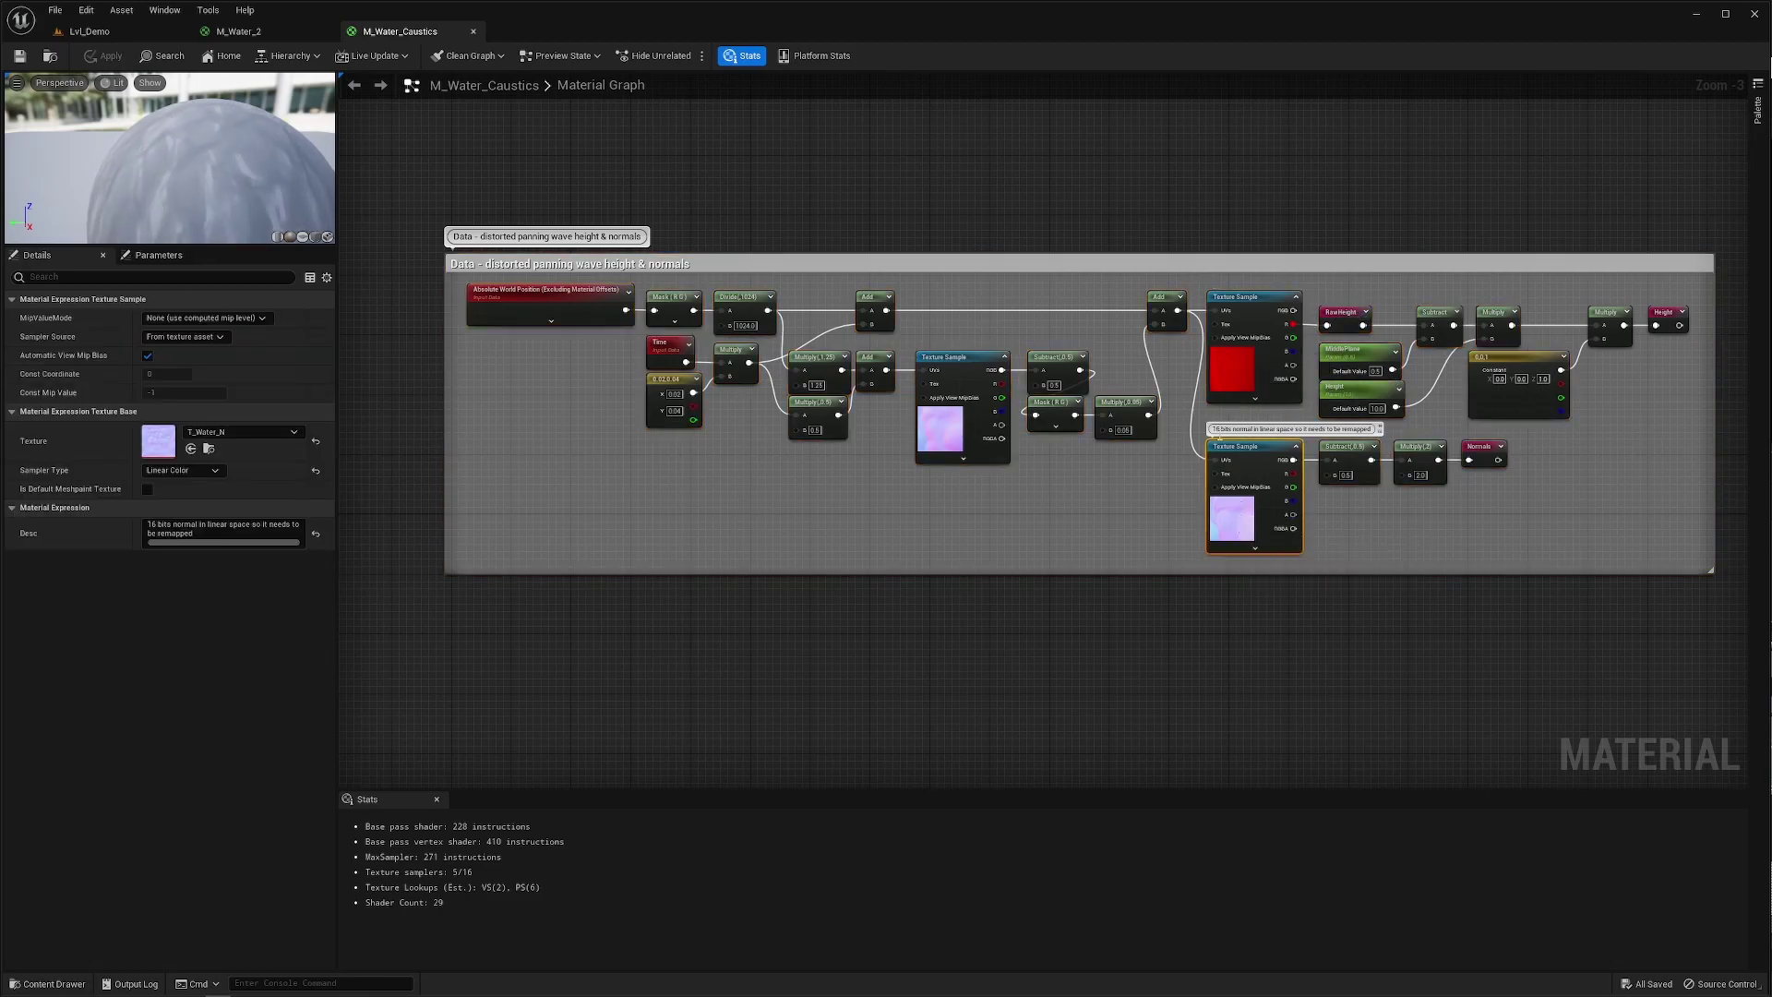
Look over the Color and WPO comment groups of the caustics material graph
right_drag(1494, 514, 1173, 585)
scroll(1173, 586, down, 2)
right_drag(1524, 579, 1202, 566)
right_drag(1424, 564, 1056, 518)
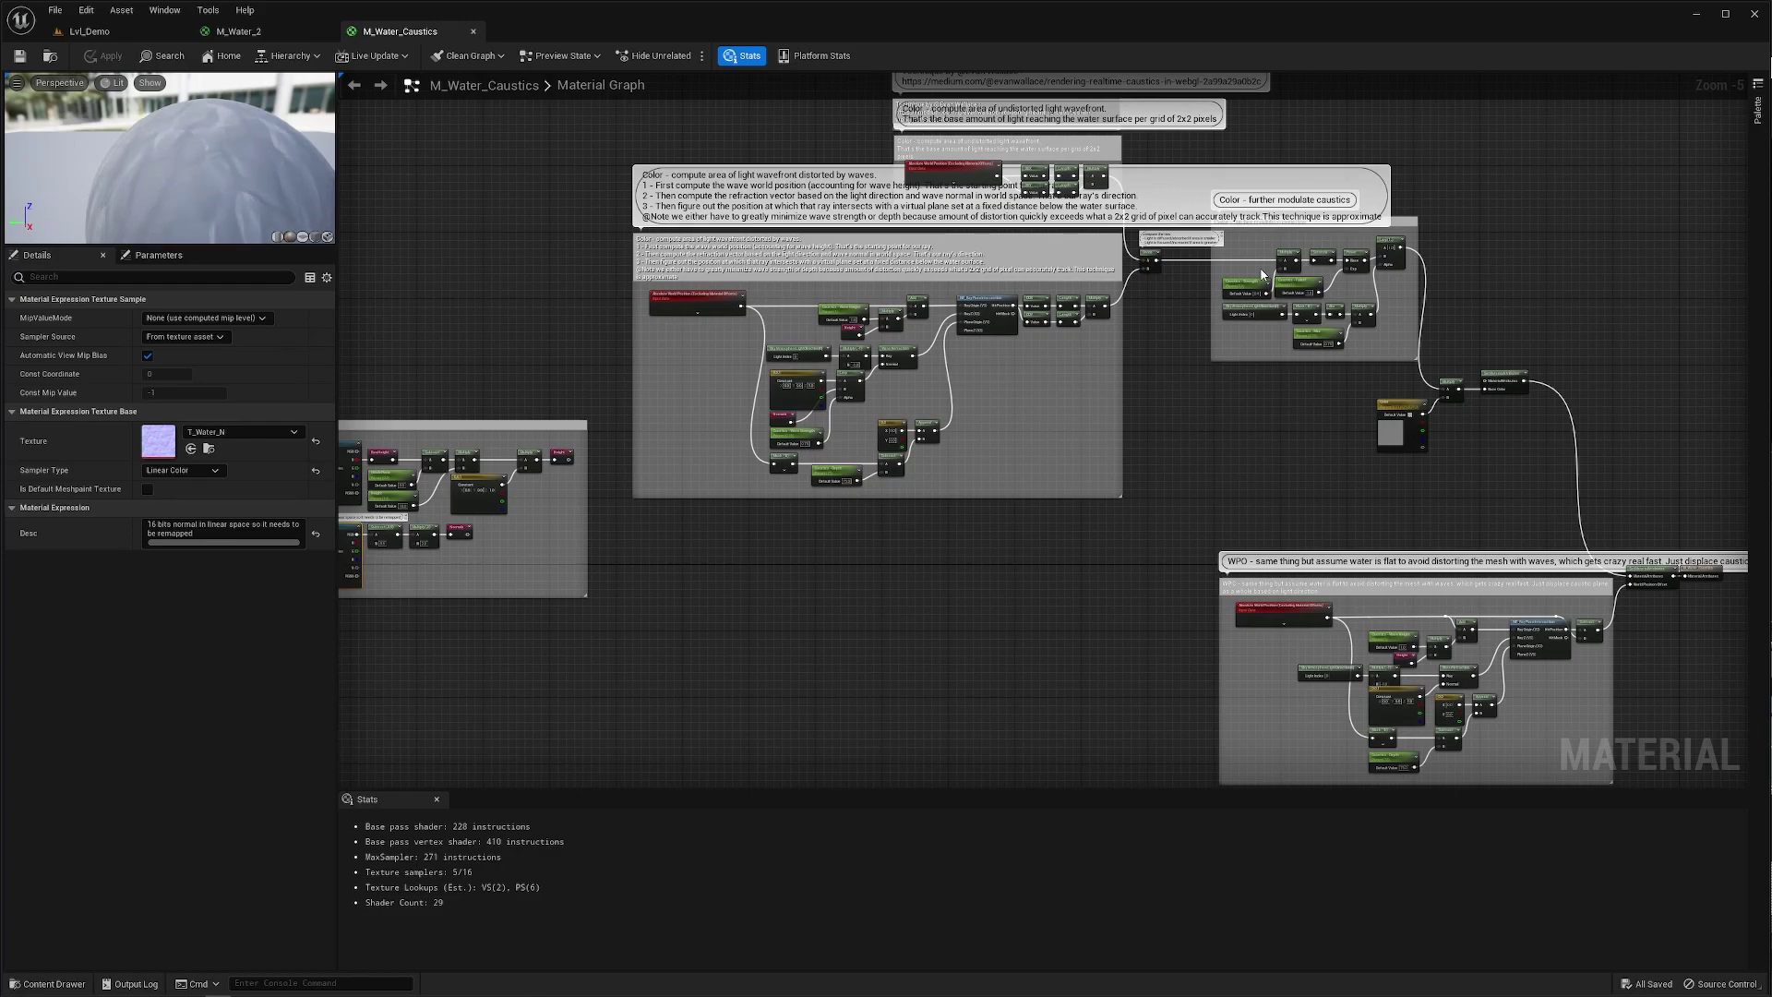
click(1228, 419)
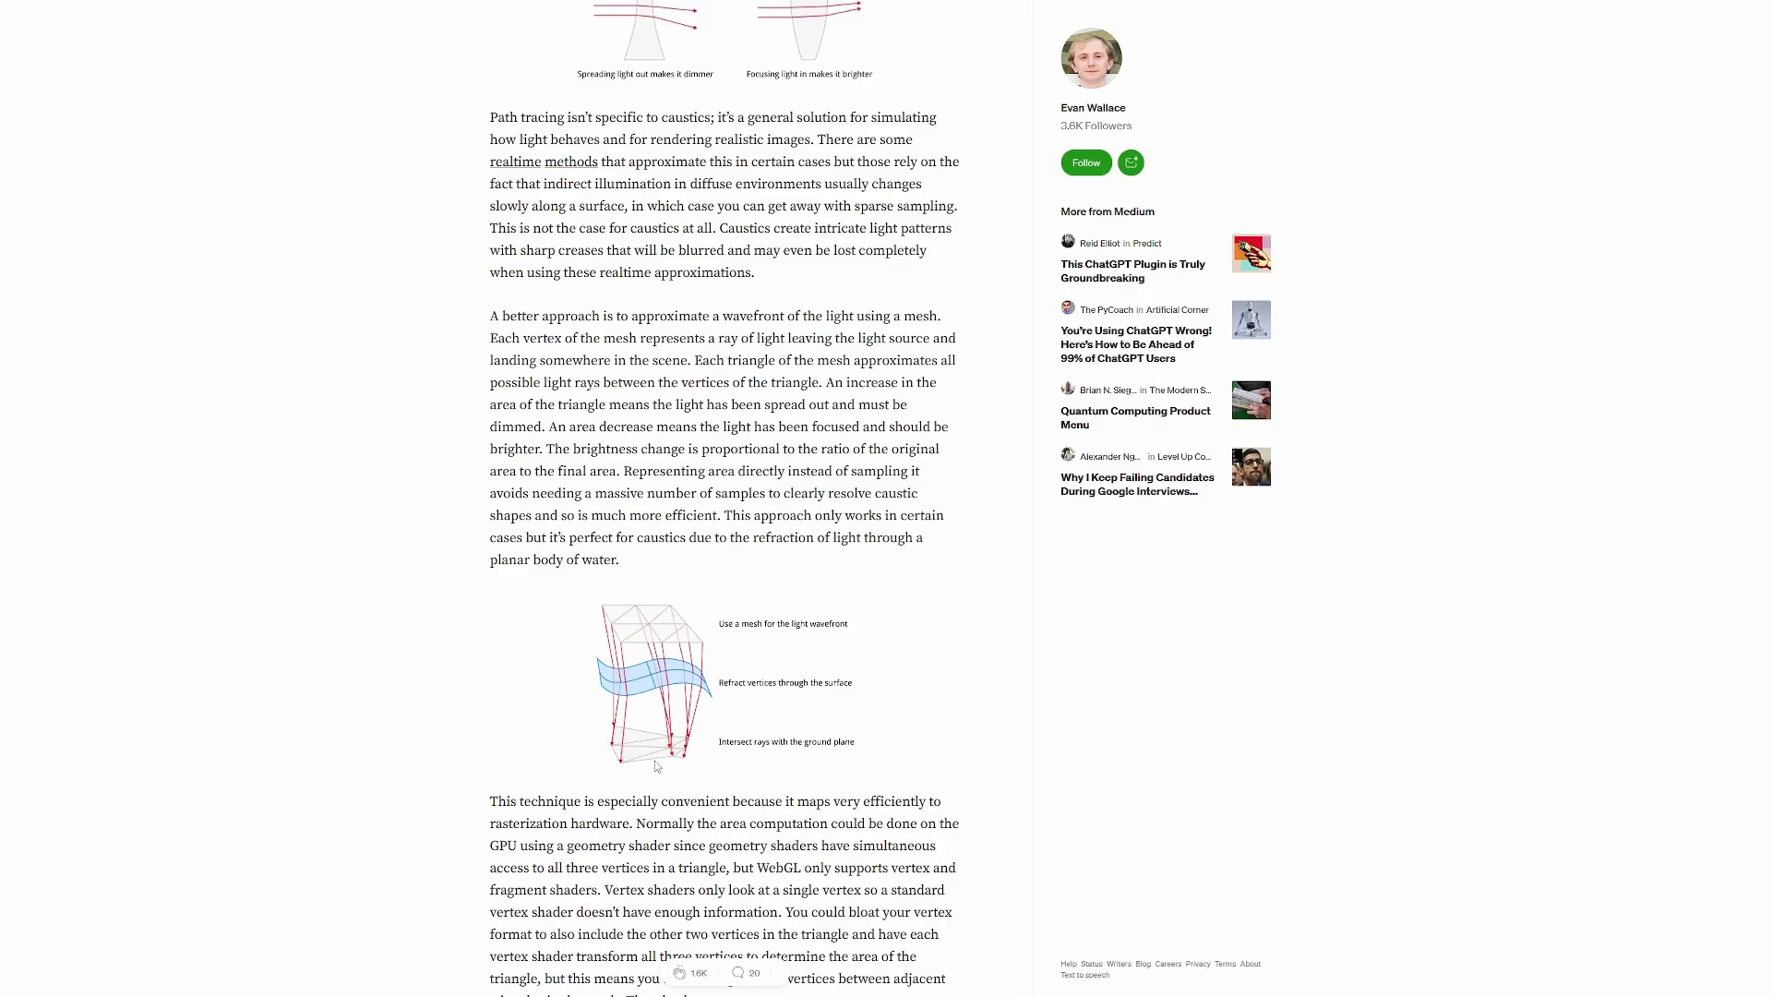
Return to the caustics article in the browser and review the light wavefront mesh diagram, area ratio code and lens diagrams
scroll(658, 764, down, 7)
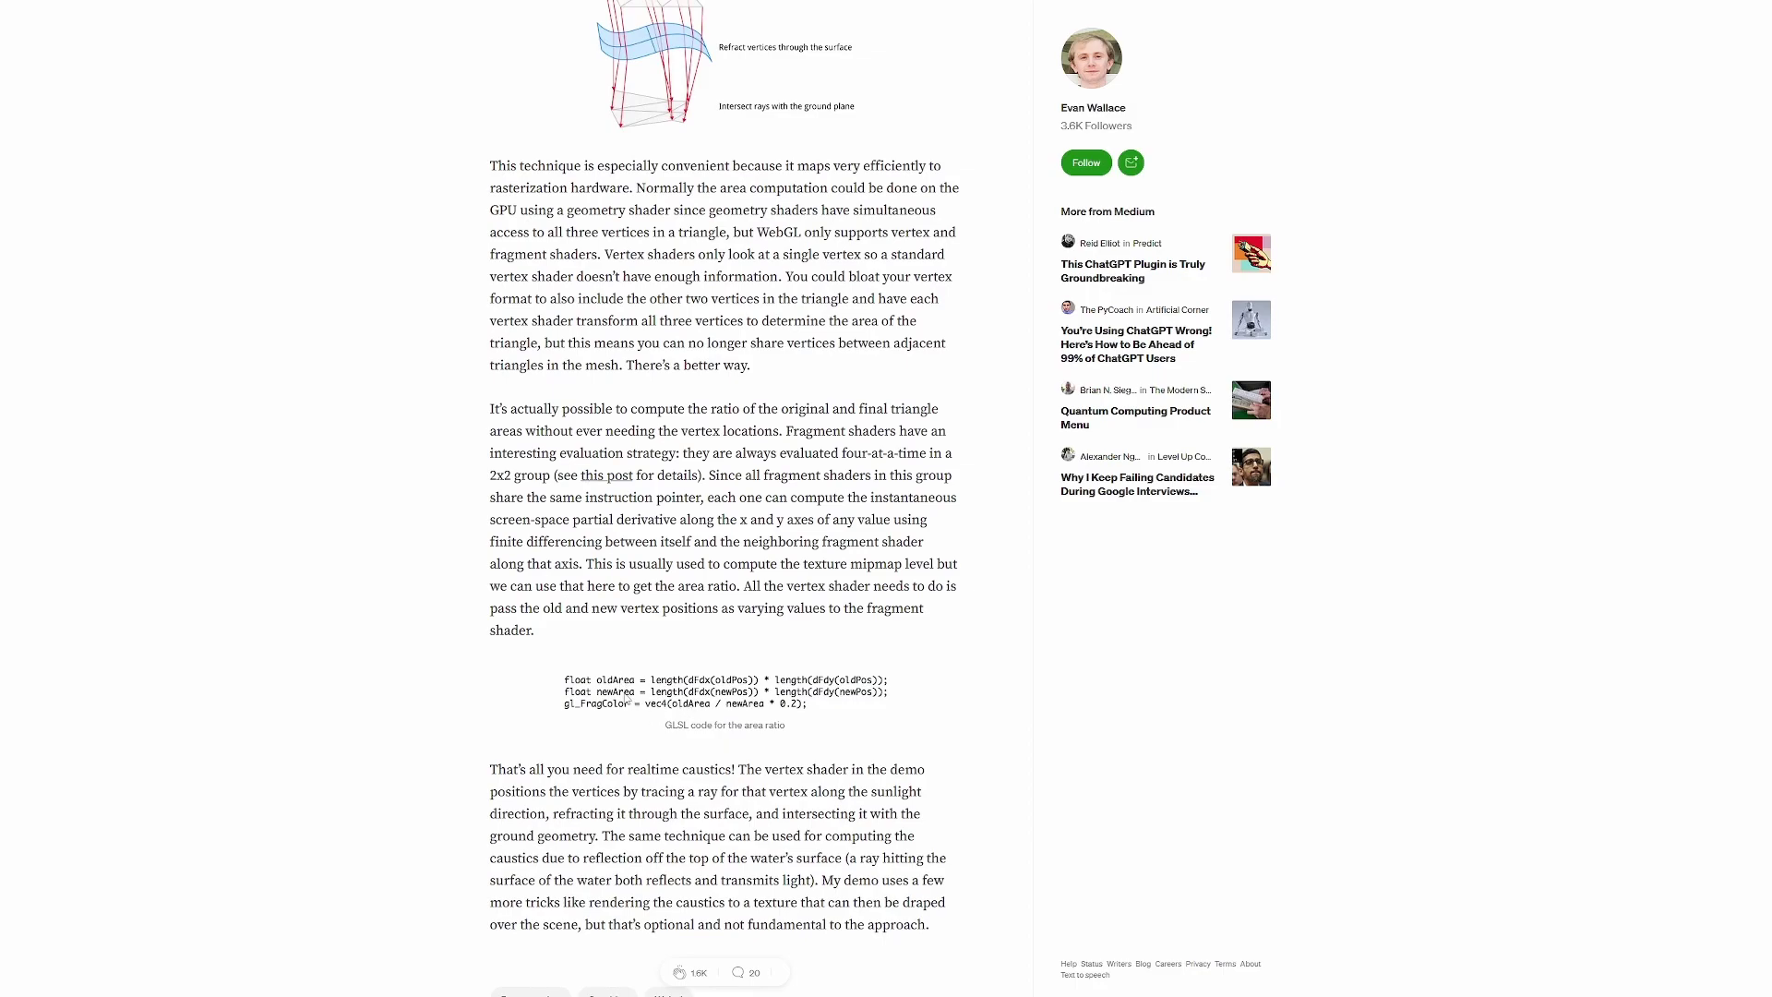
scroll(487, 458, up, 4)
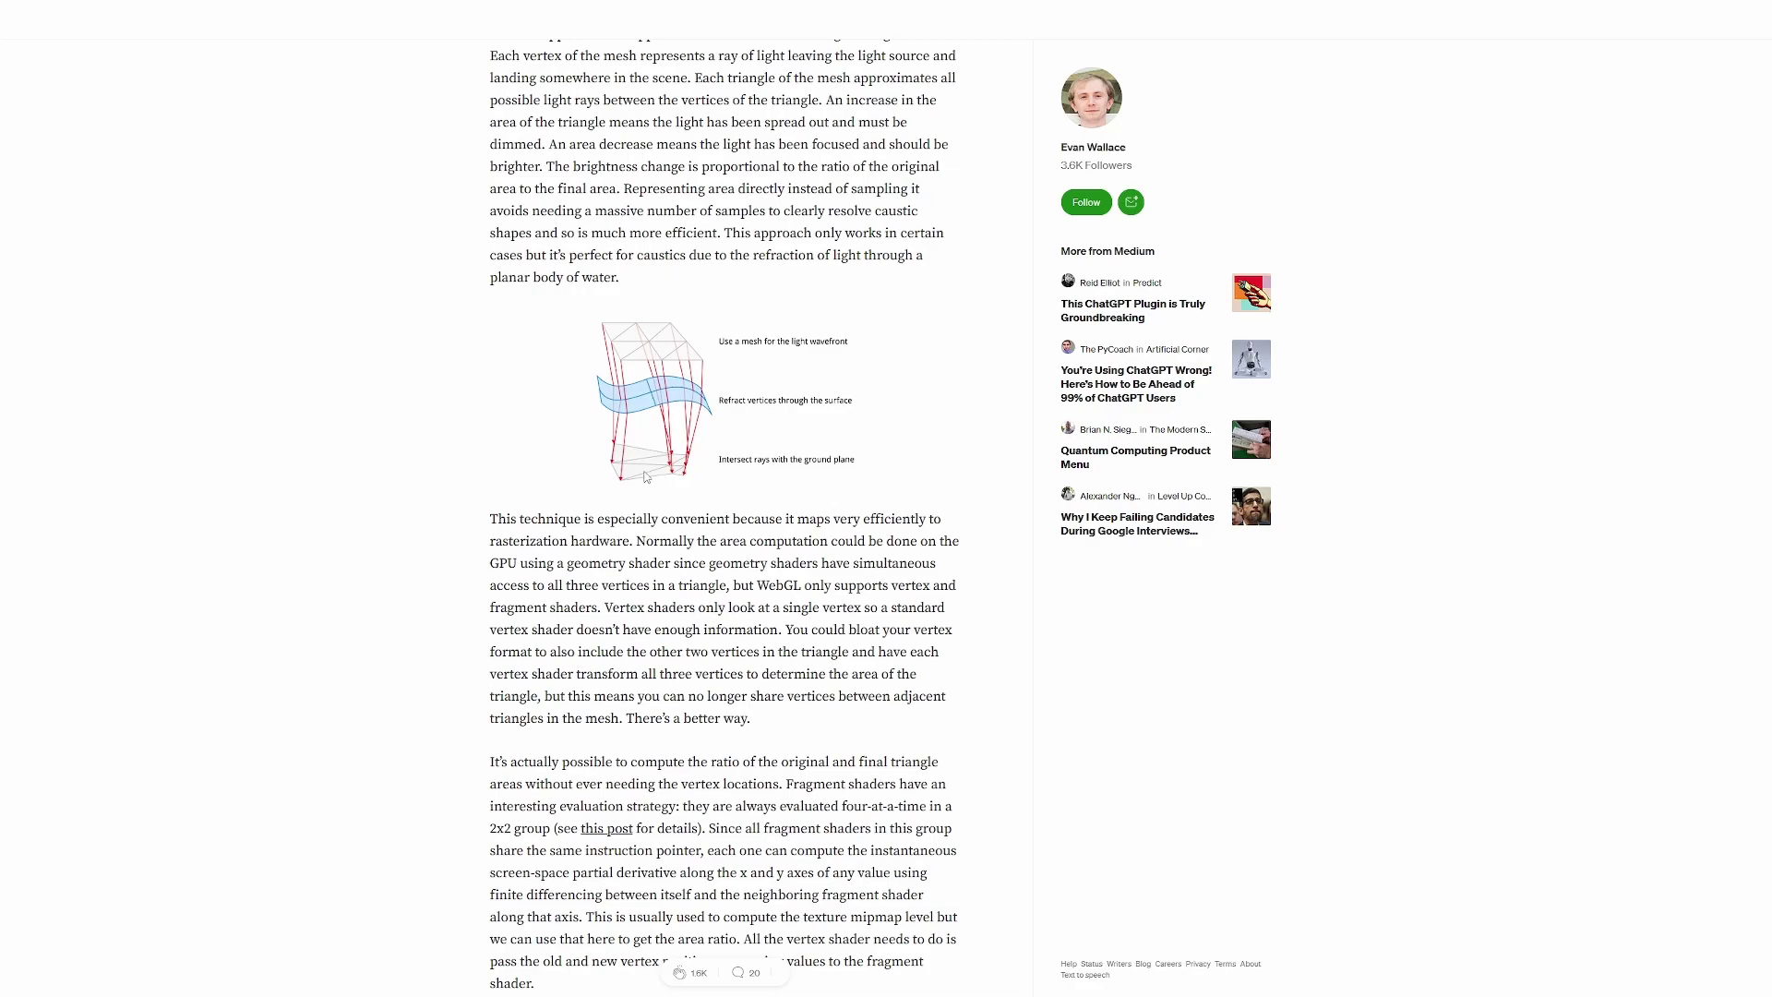
scroll(646, 476, up, 5)
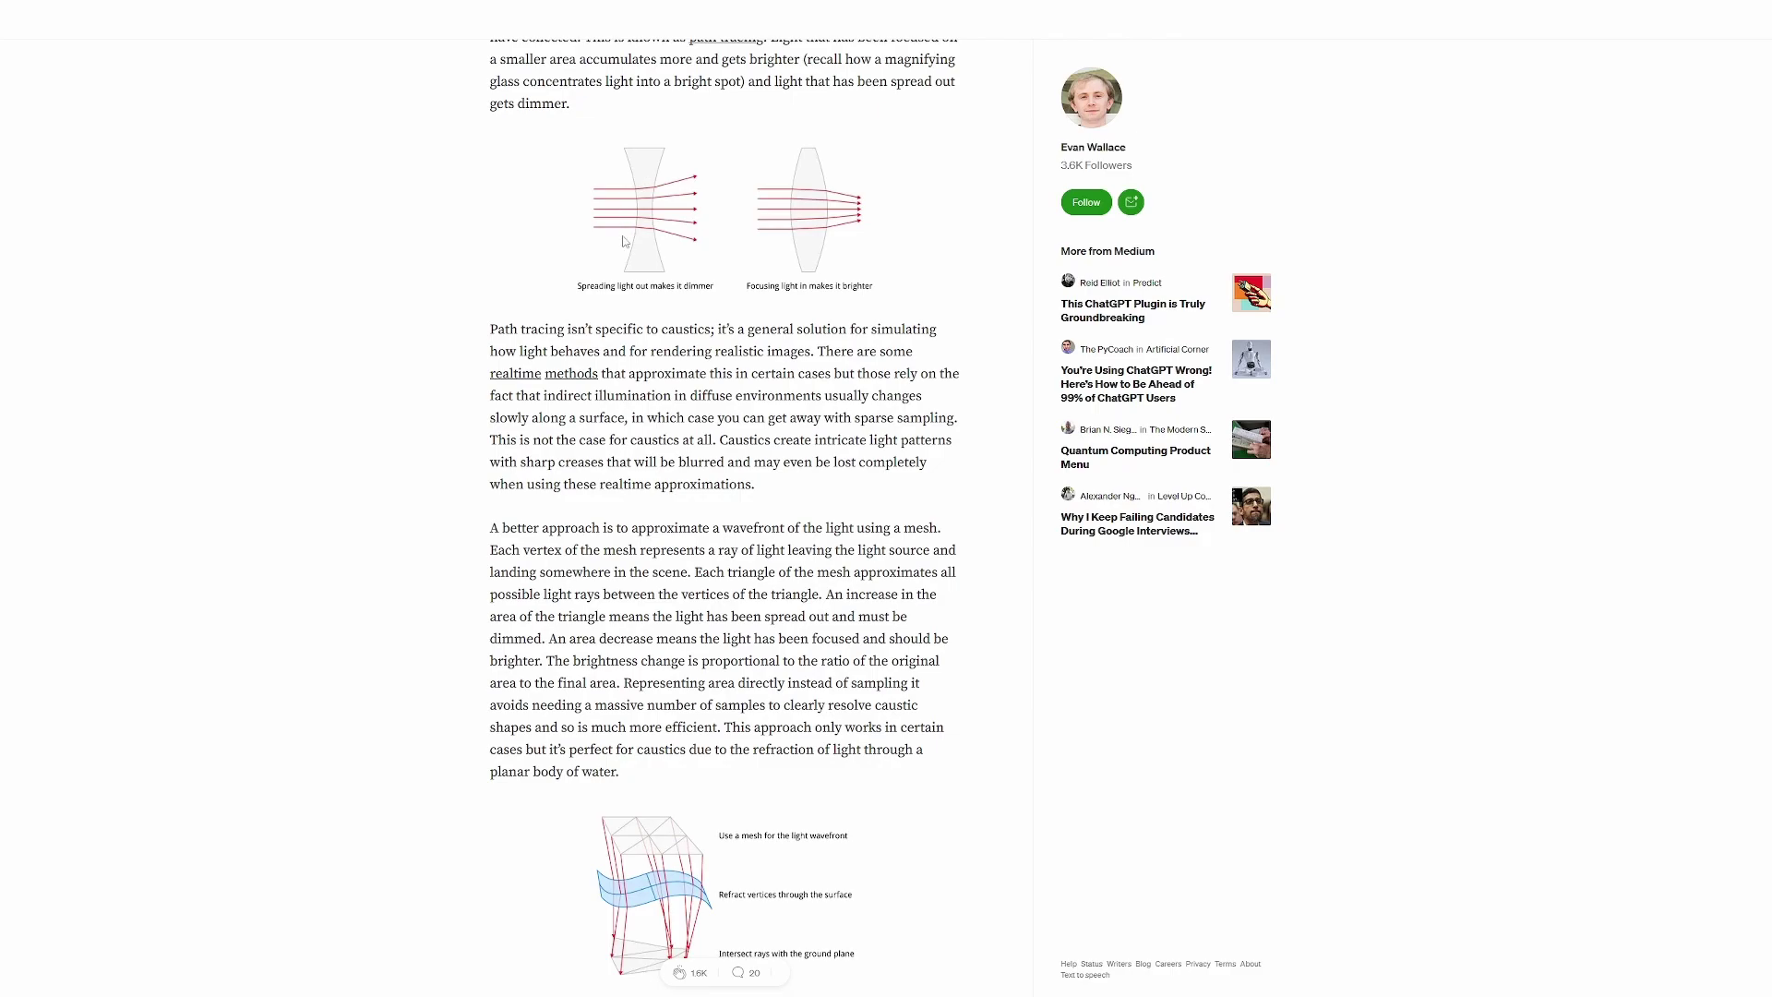
scroll(636, 245, down, 2)
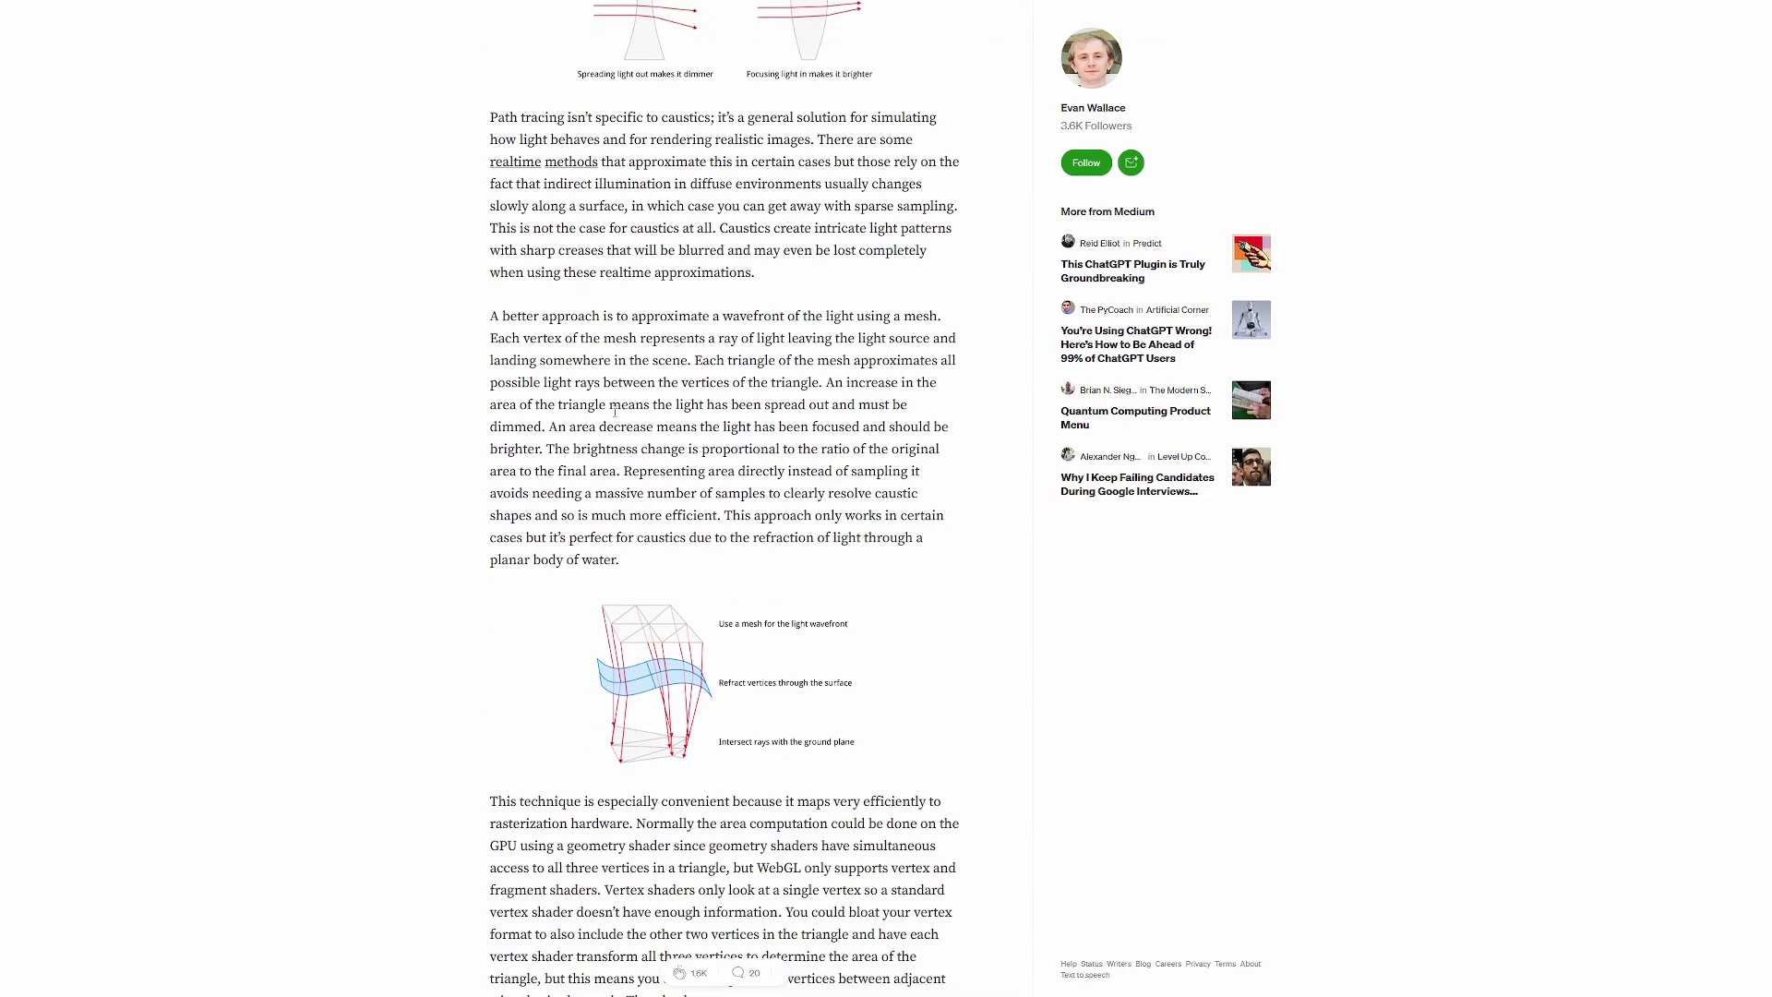
scroll(686, 753, up, 3)
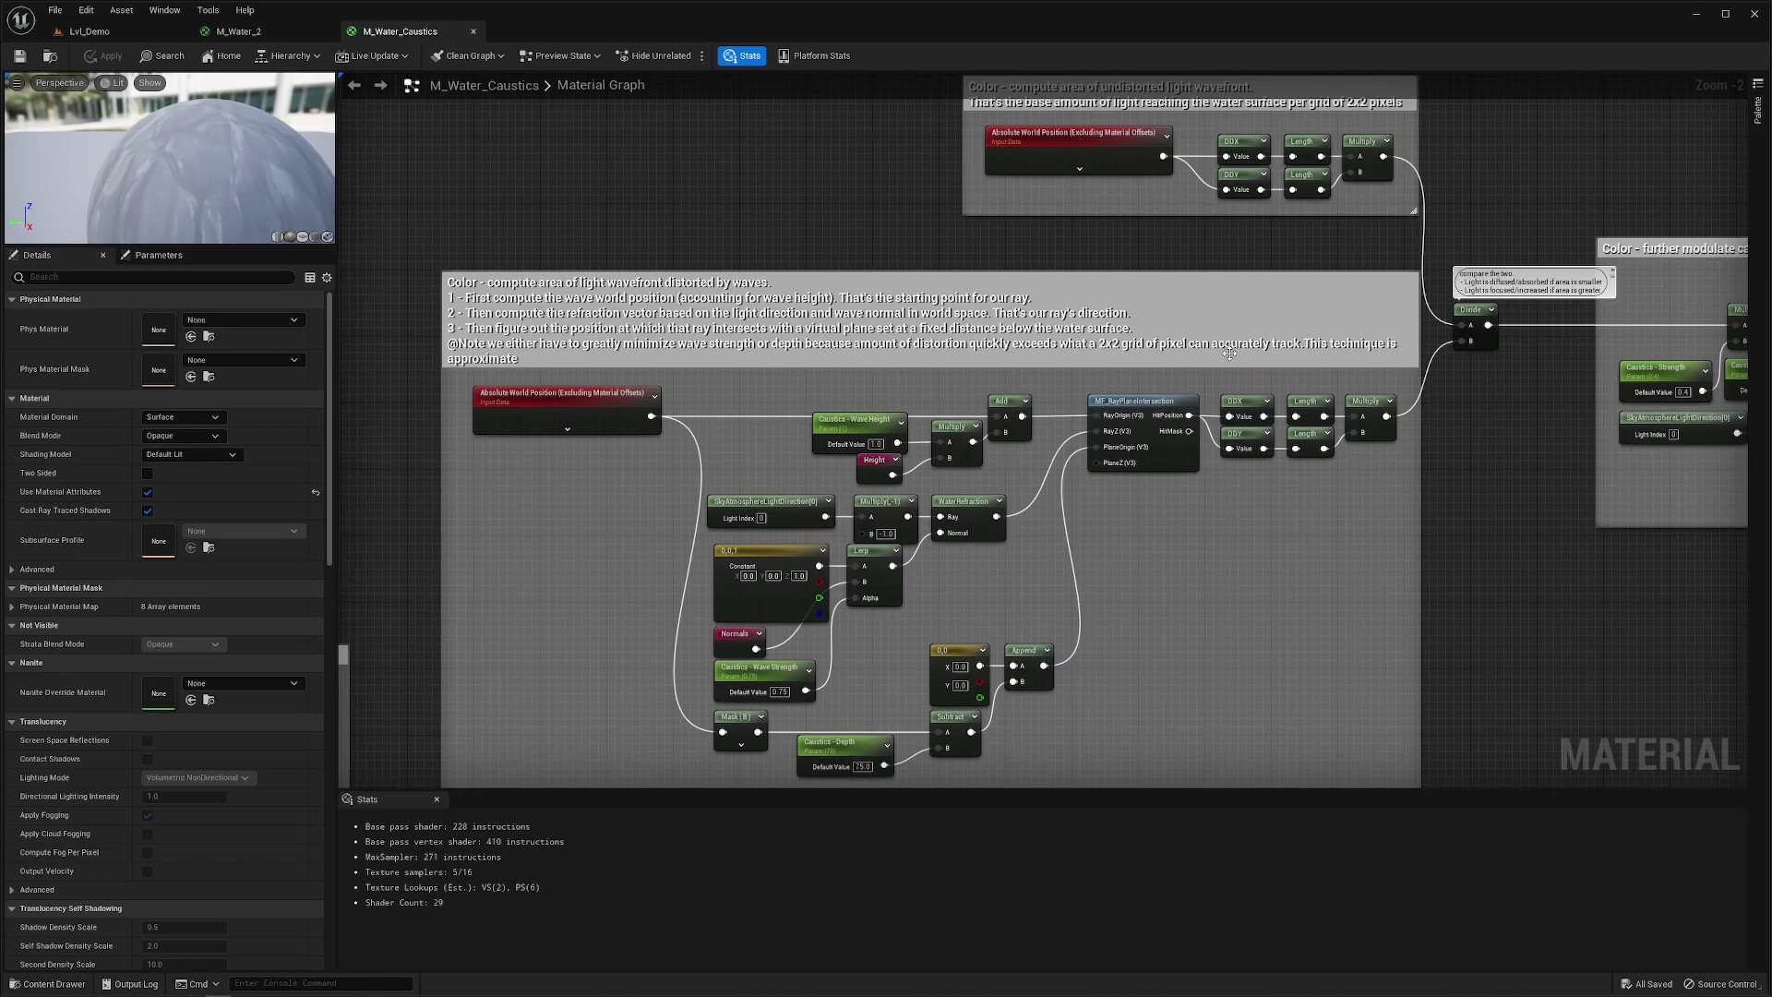
Back in Unreal Editor, examine the groups computing the undistorted and wave-distorted light wavefront areas in M_Water_Caustics
right_drag(901, 135, 898, 174)
drag(882, 136, 1357, 258)
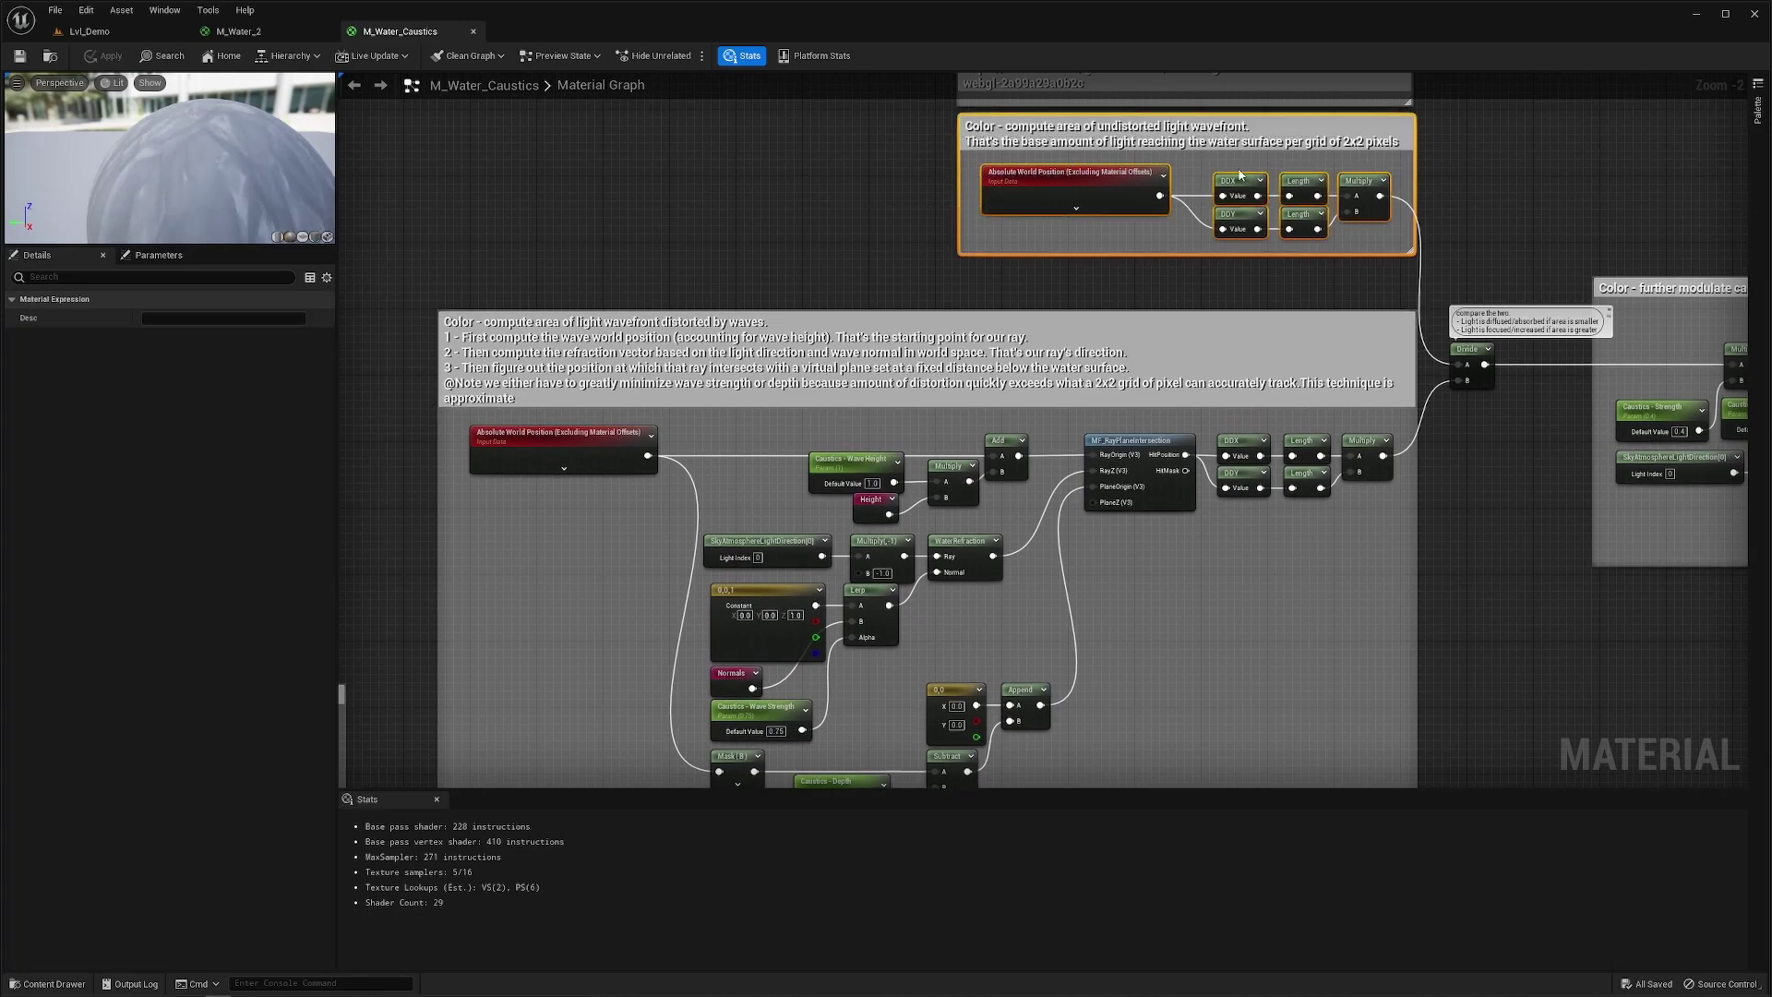
click(776, 242)
right_drag(537, 289, 568, 209)
drag(424, 229, 1378, 752)
click(1383, 611)
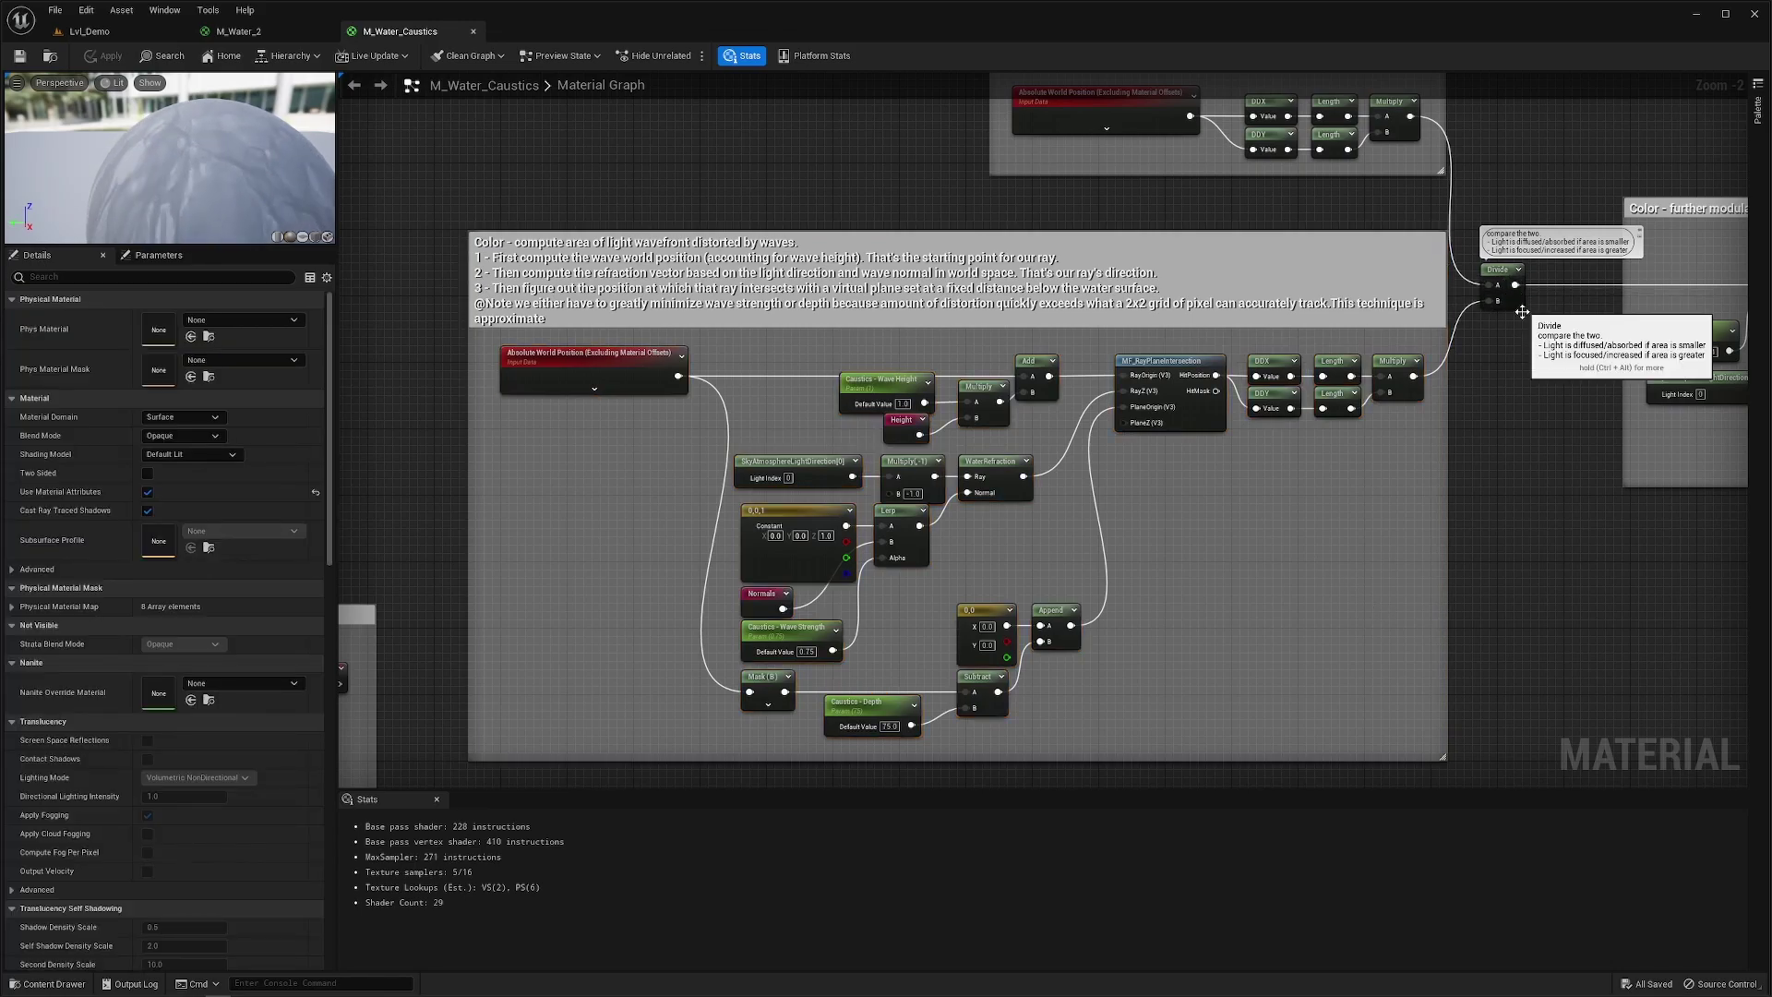
Examine the Divide node comparing both wavefront areas and the group that further modulates the caustics
right_drag(1519, 338, 992, 362)
drag(1096, 192, 1463, 490)
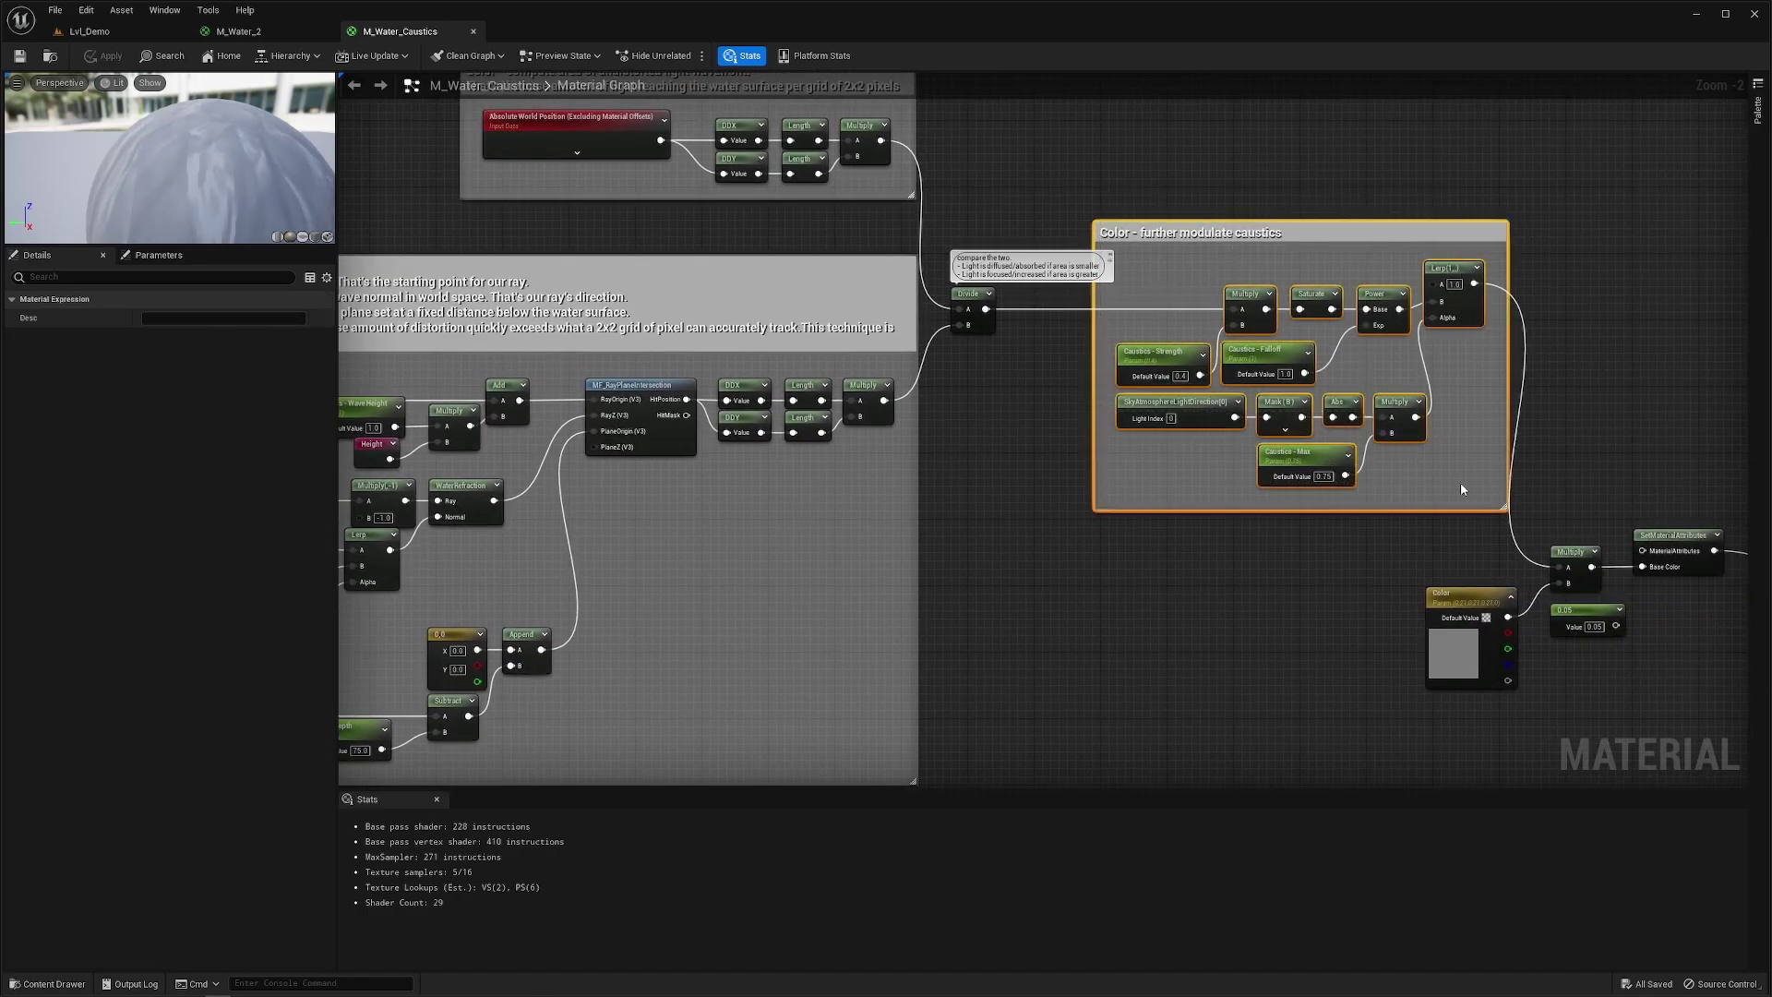
click(1464, 490)
Inspect the DDX and DDY nodes in the undistorted light wavefront group
right_drag(1061, 466, 1567, 680)
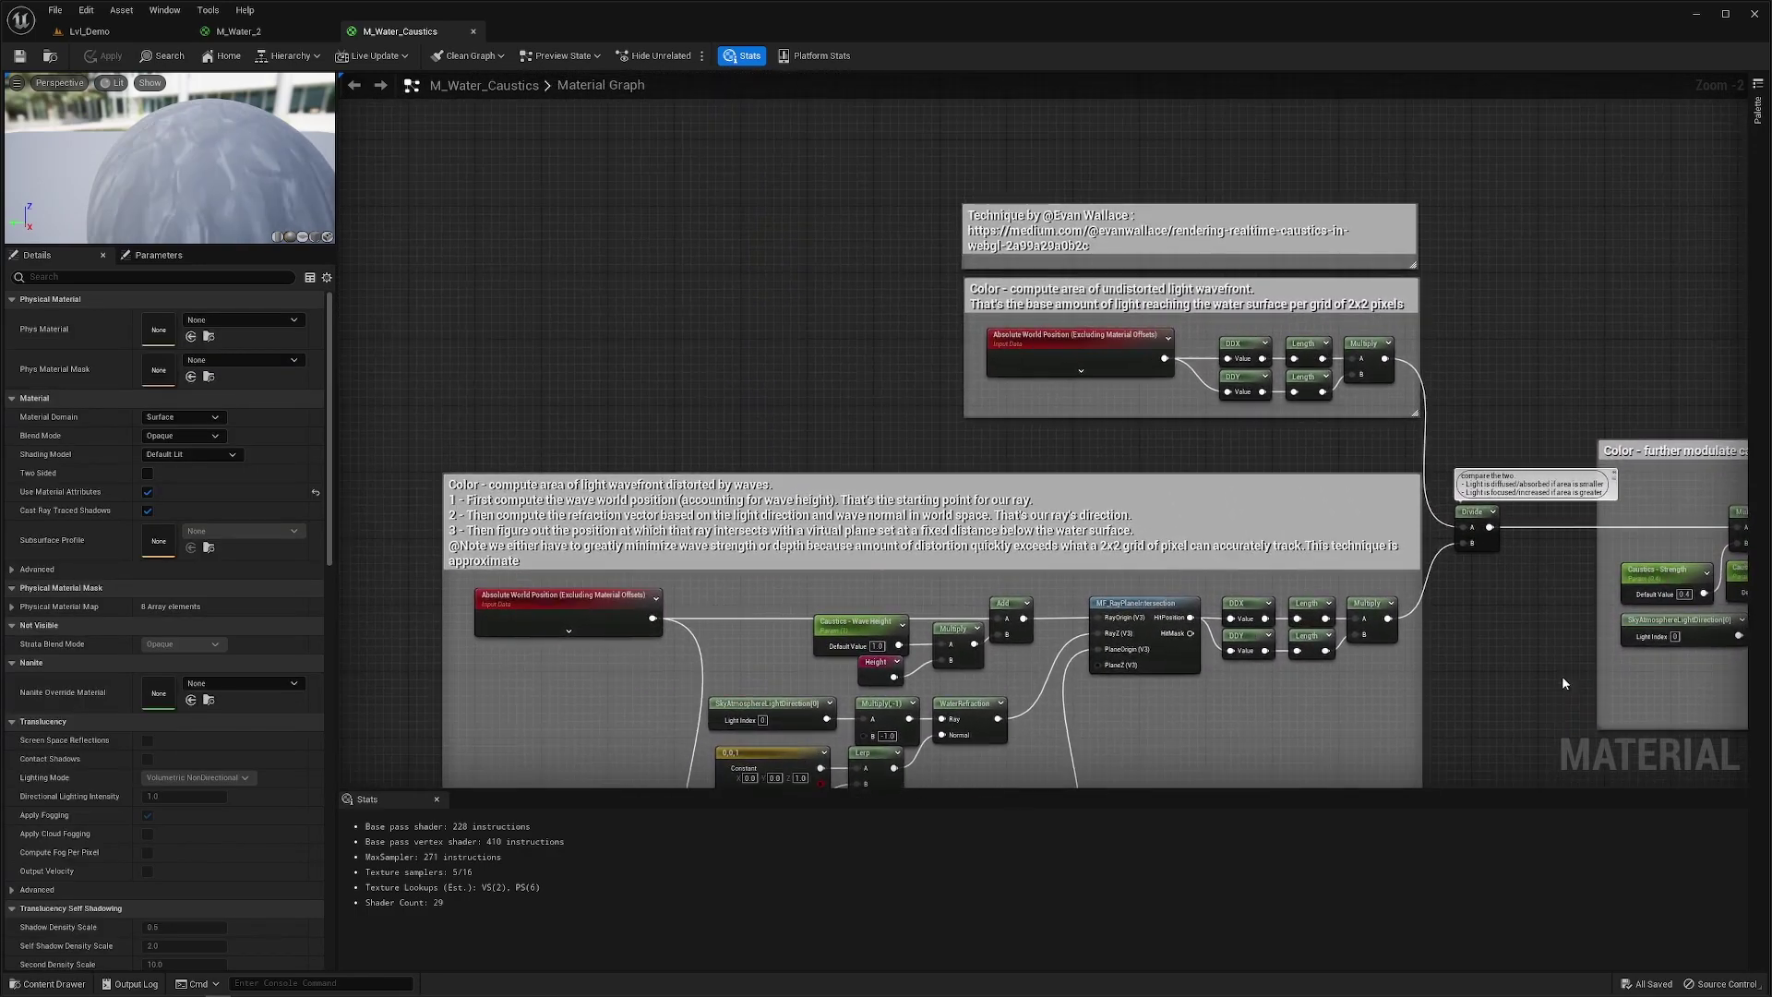
scroll(1495, 692, up, 2)
drag(1171, 349, 1250, 410)
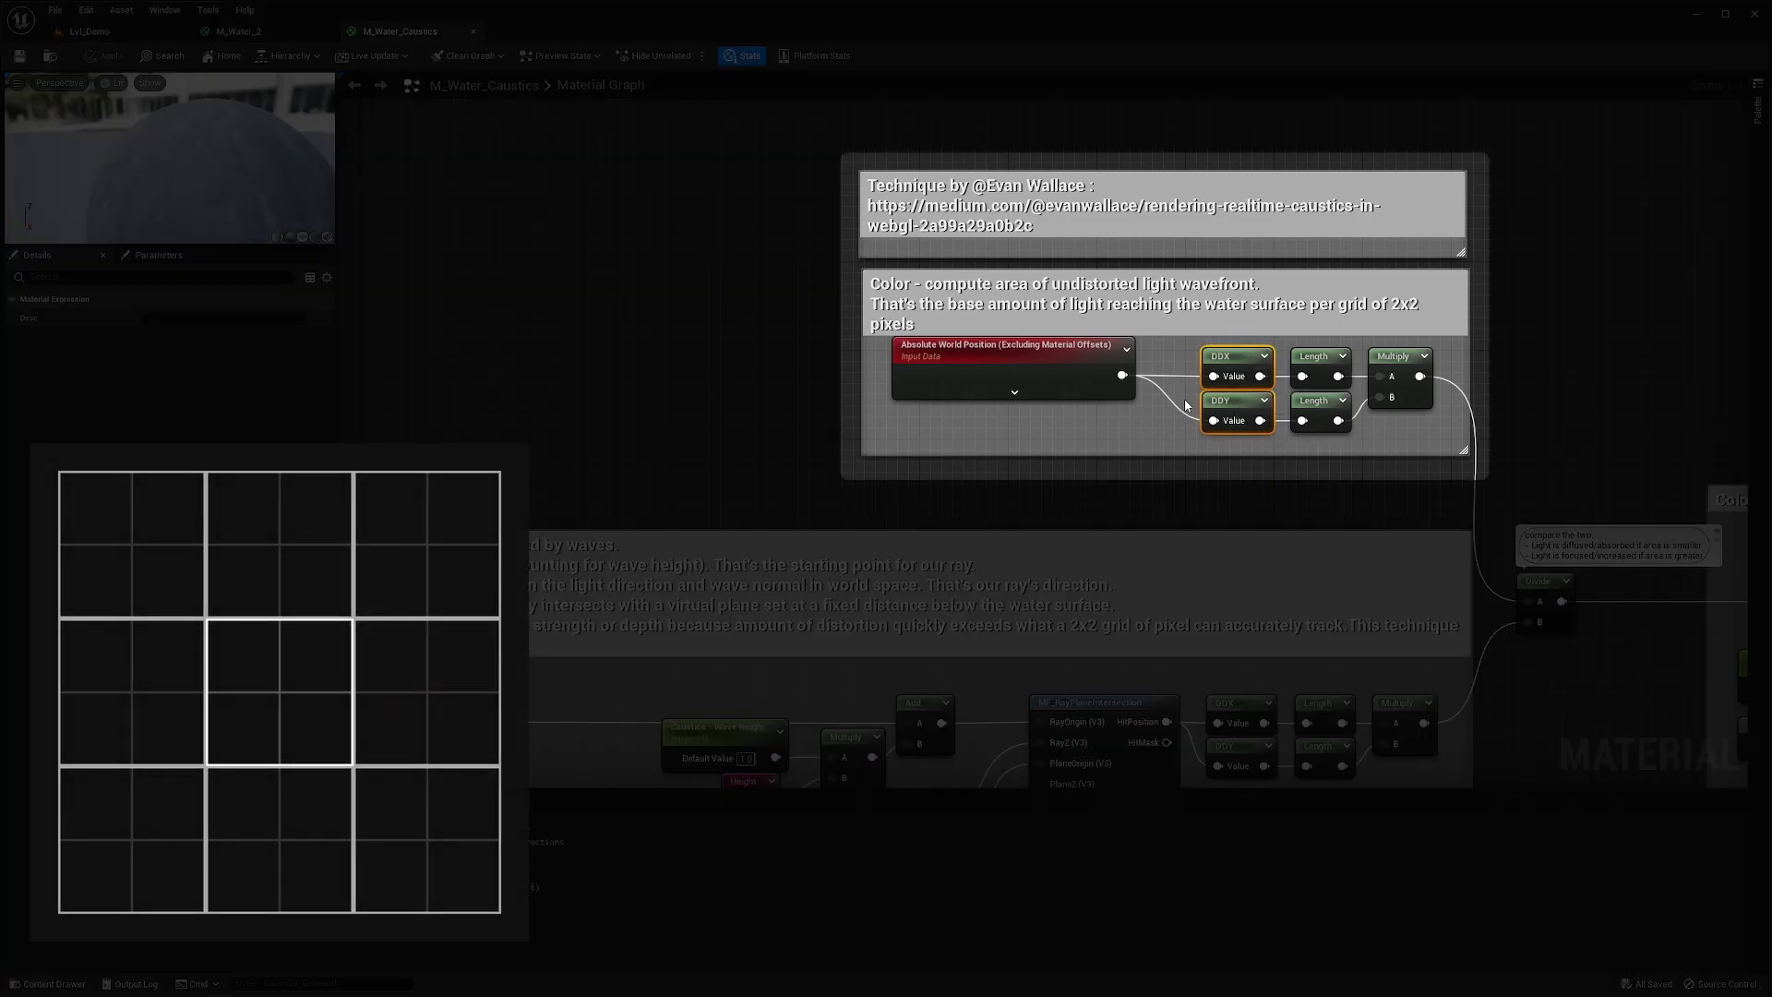
click(1175, 364)
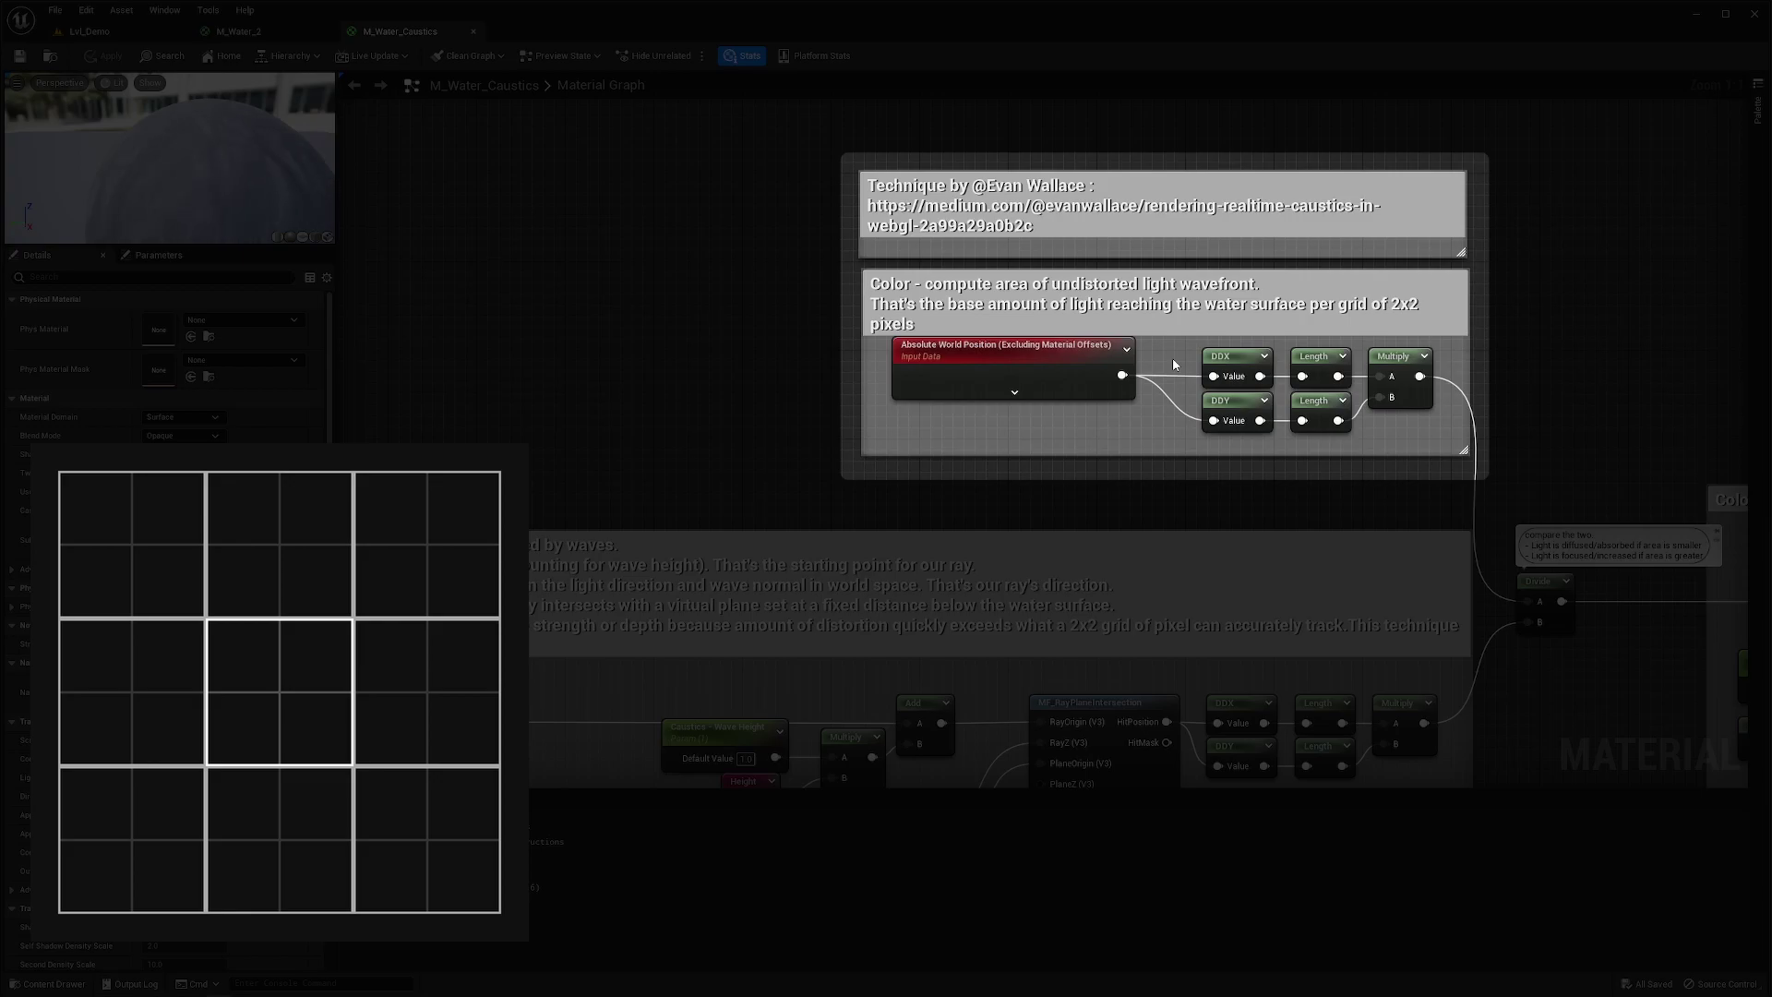
Inspect how the DDX, DDY, Length and Multiply nodes derive the undistorted light wavefront area from the world position
right_drag(1173, 361, 1183, 361)
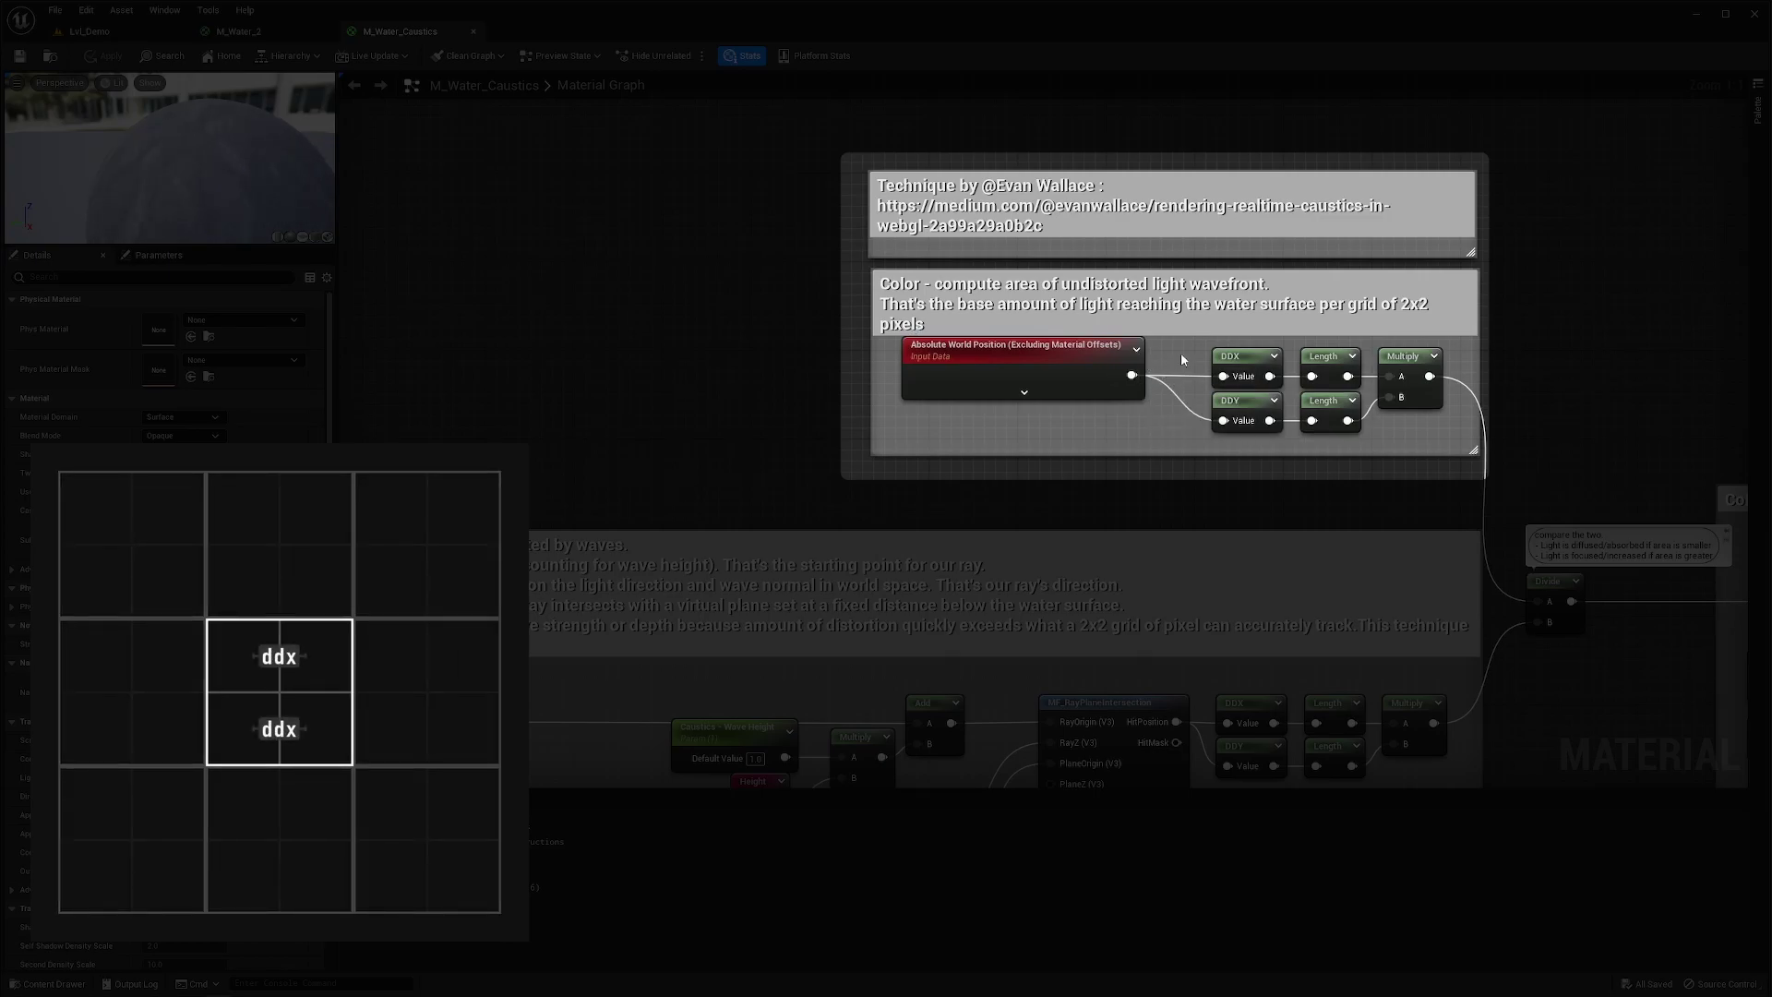
click(1237, 357)
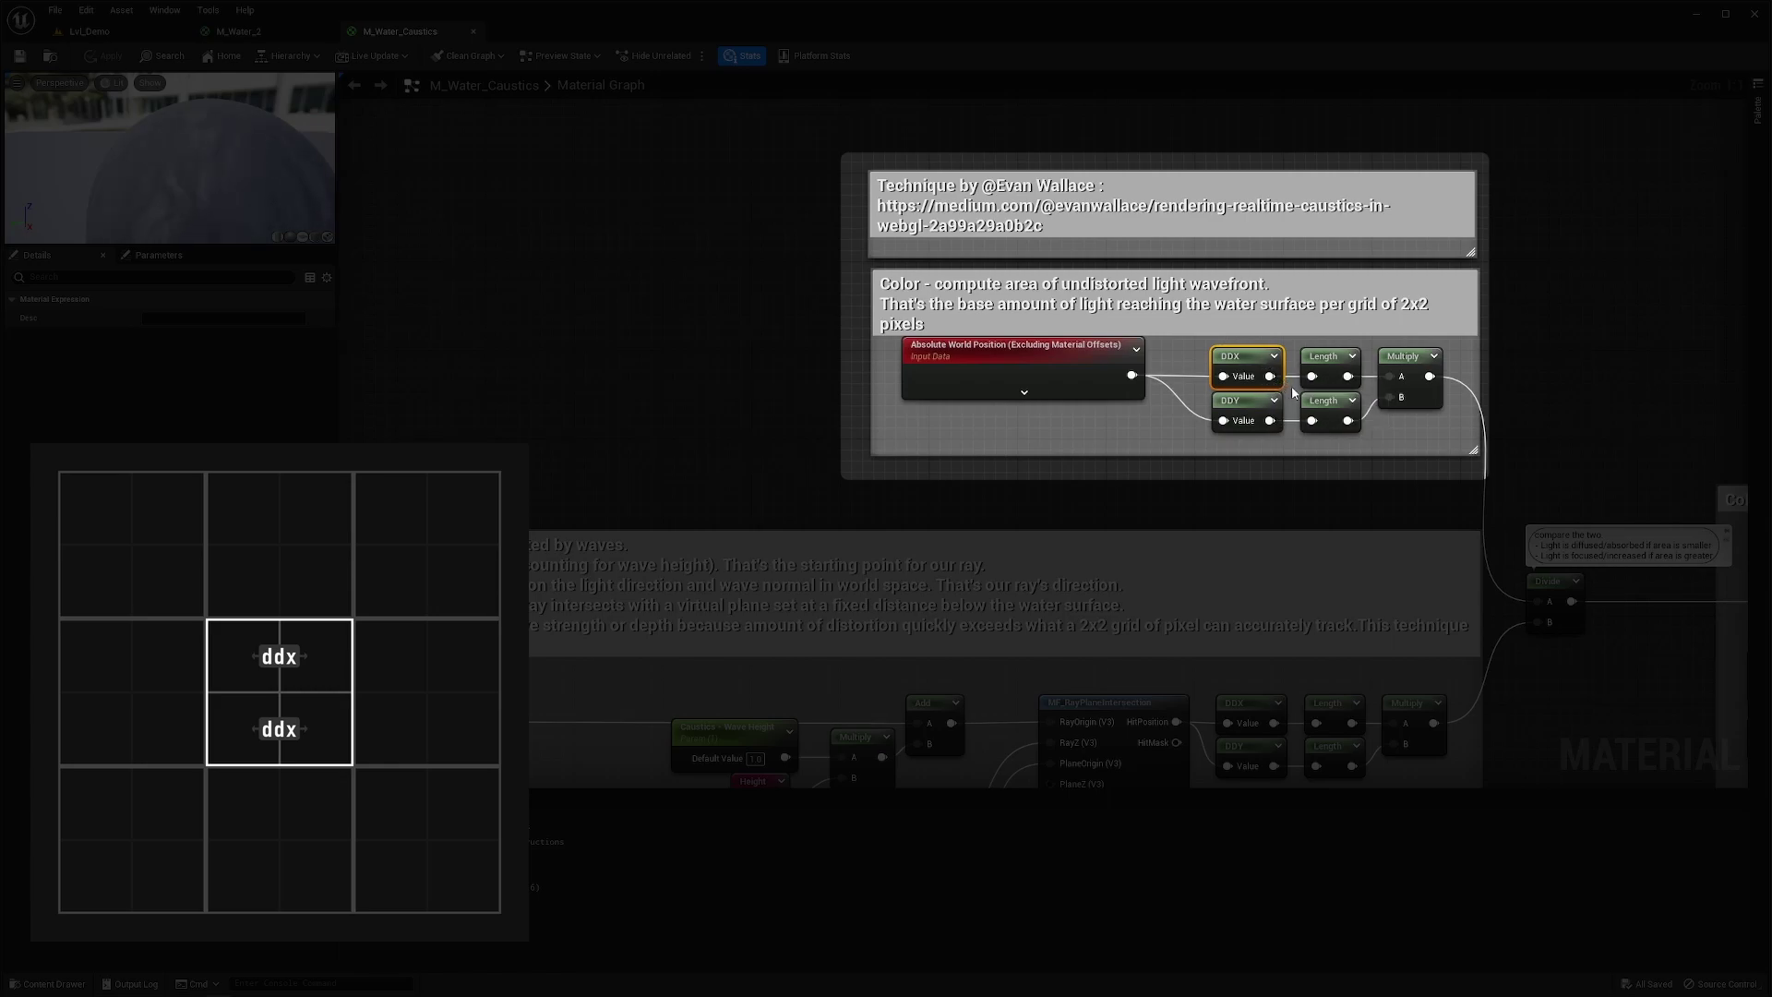
click(1293, 392)
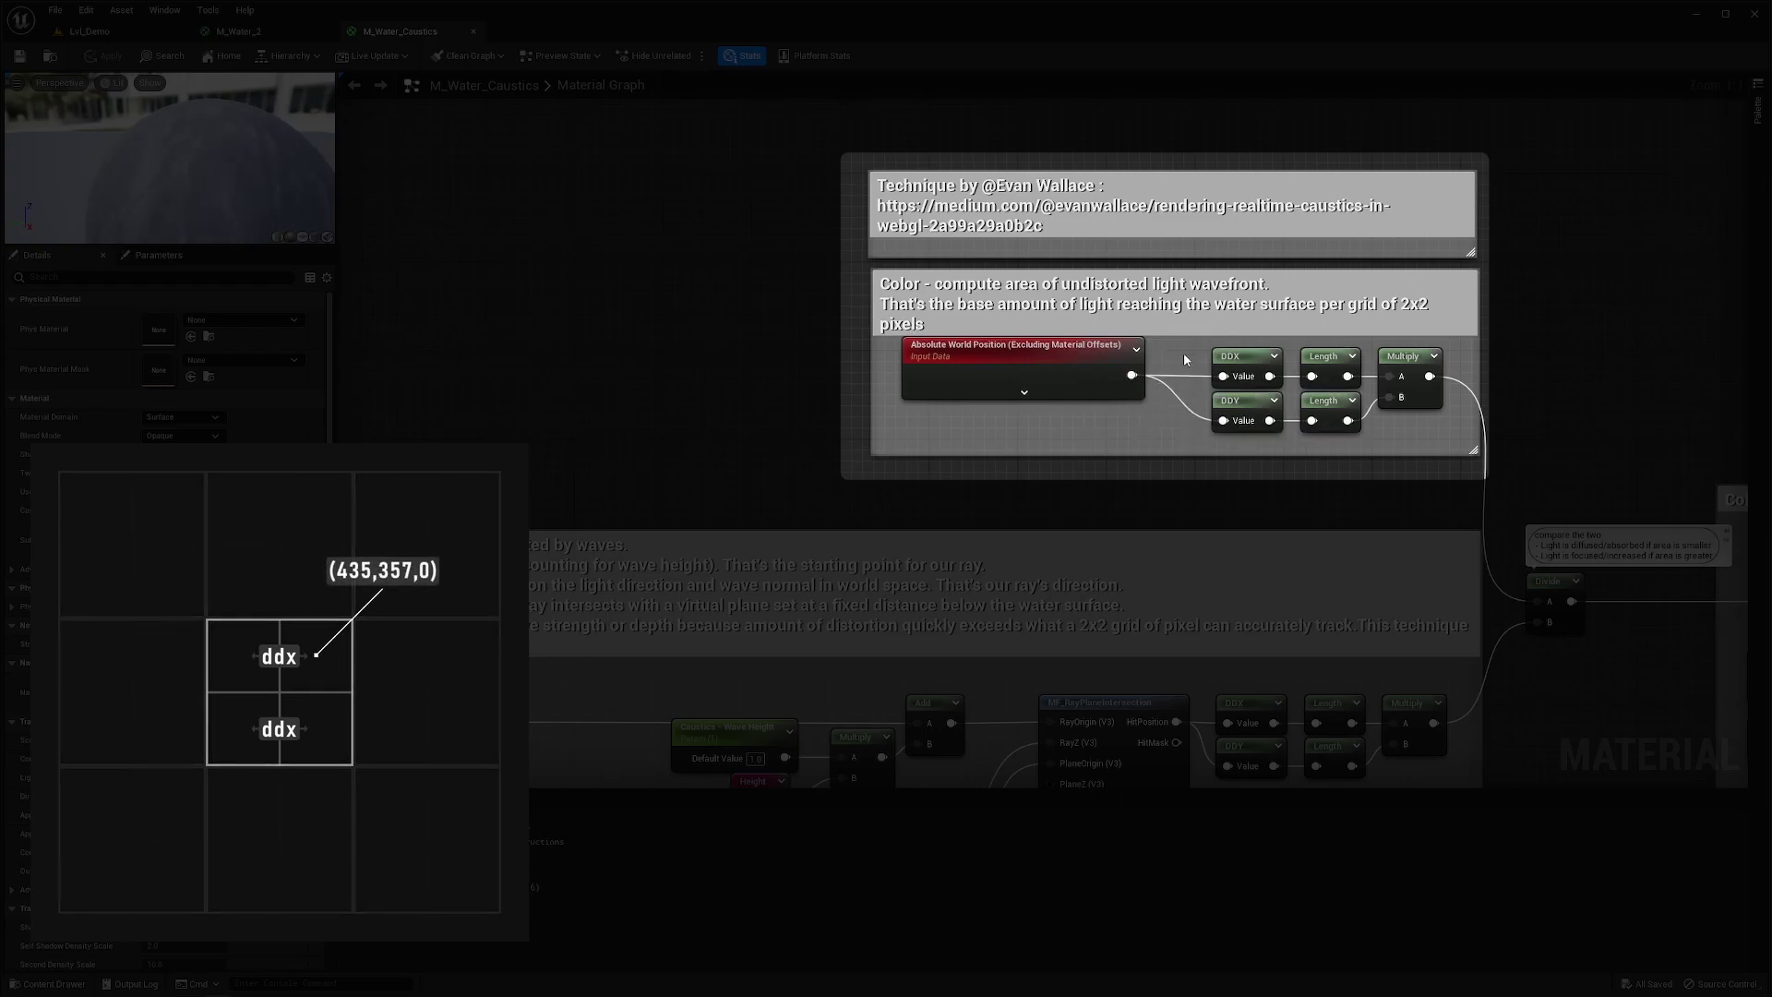
click(1233, 358)
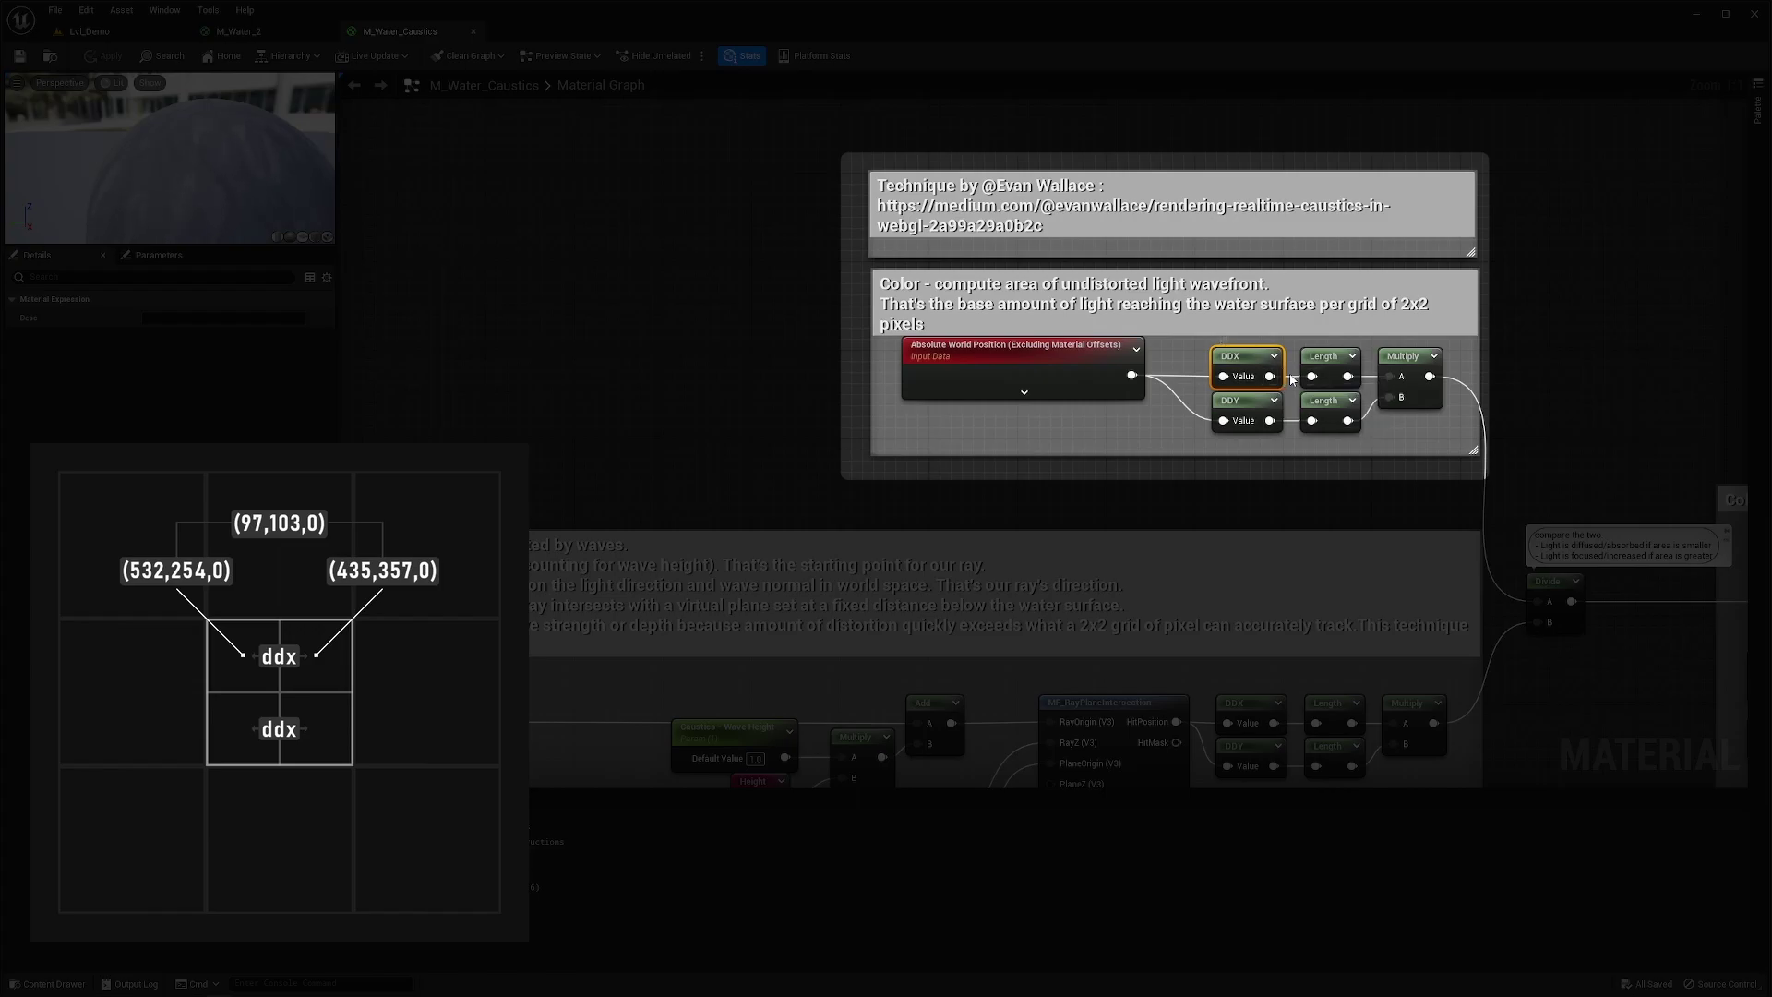
click(1330, 356)
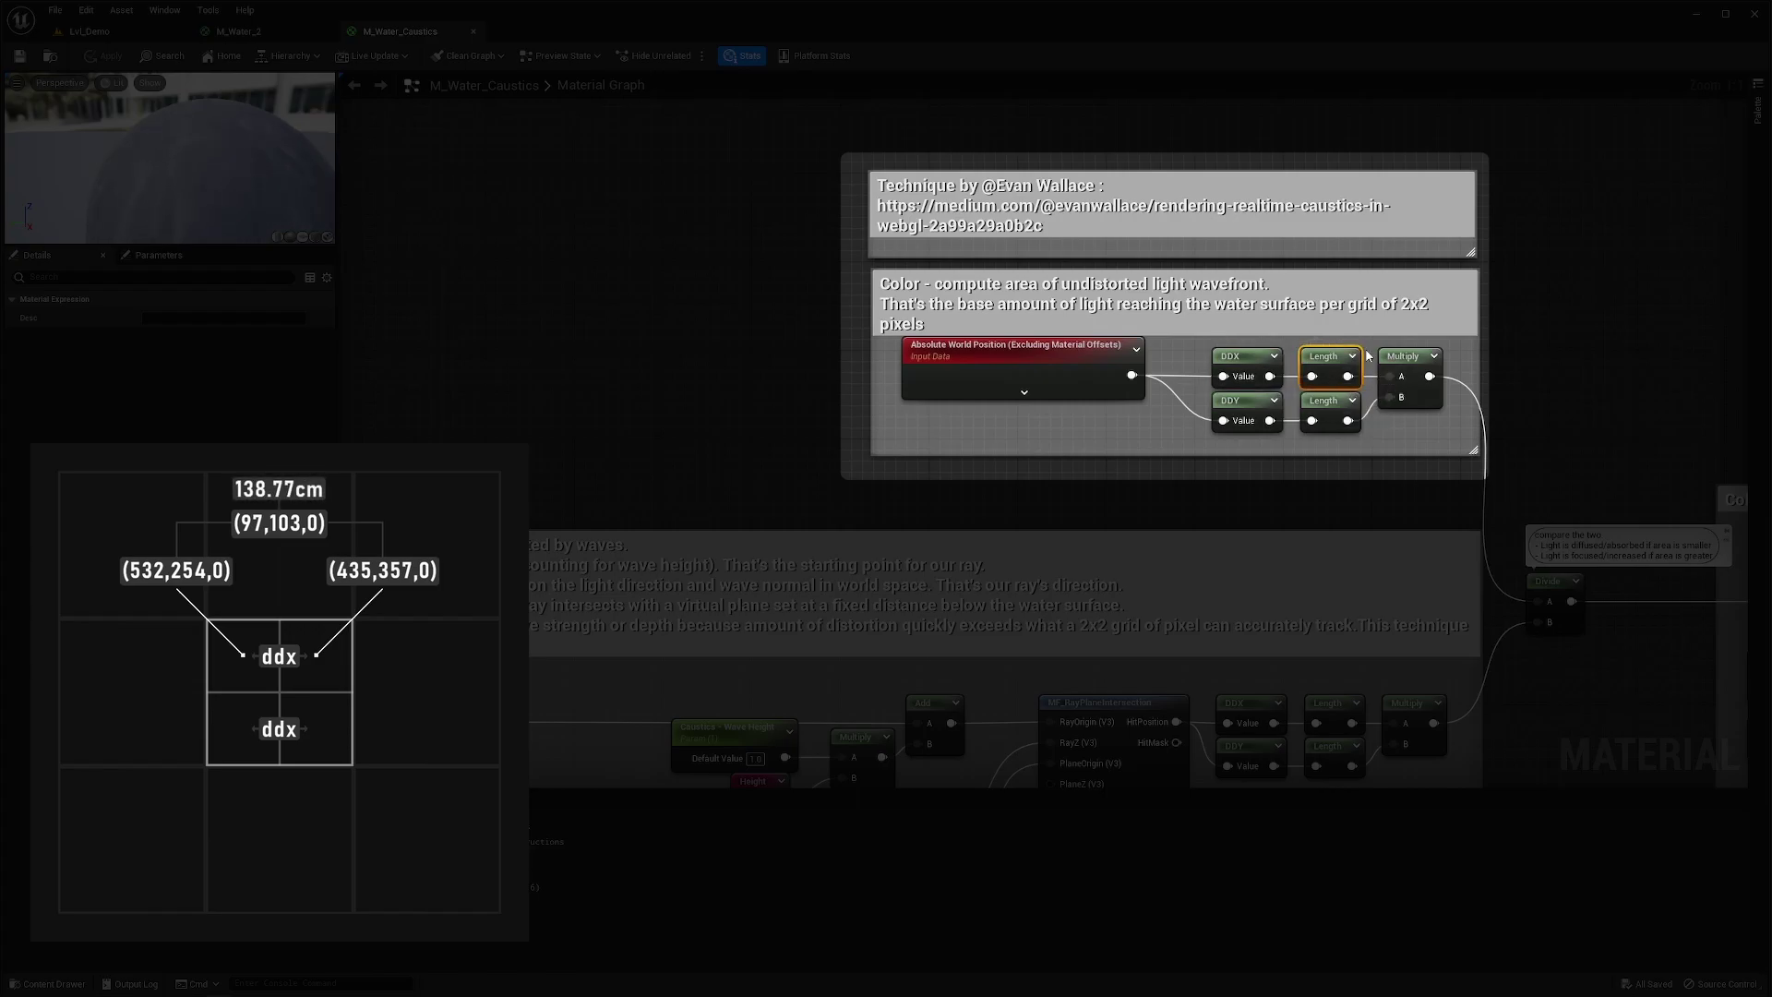
drag(1186, 408, 1376, 450)
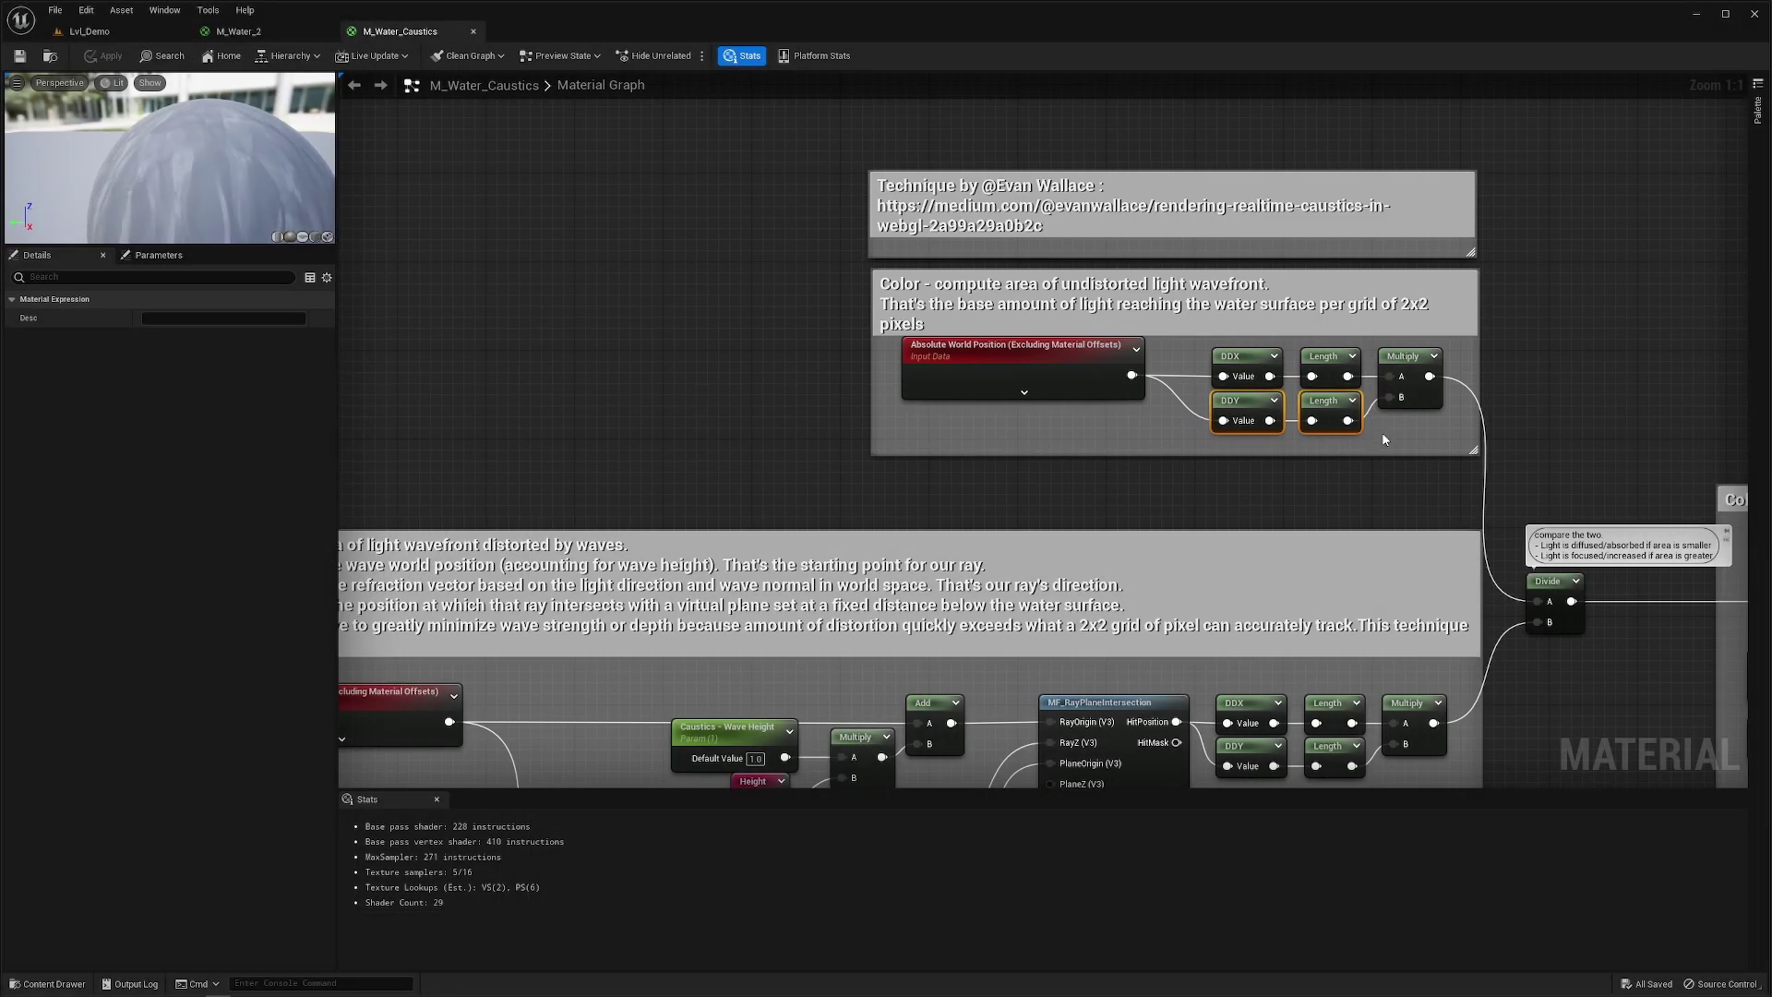
click(1383, 439)
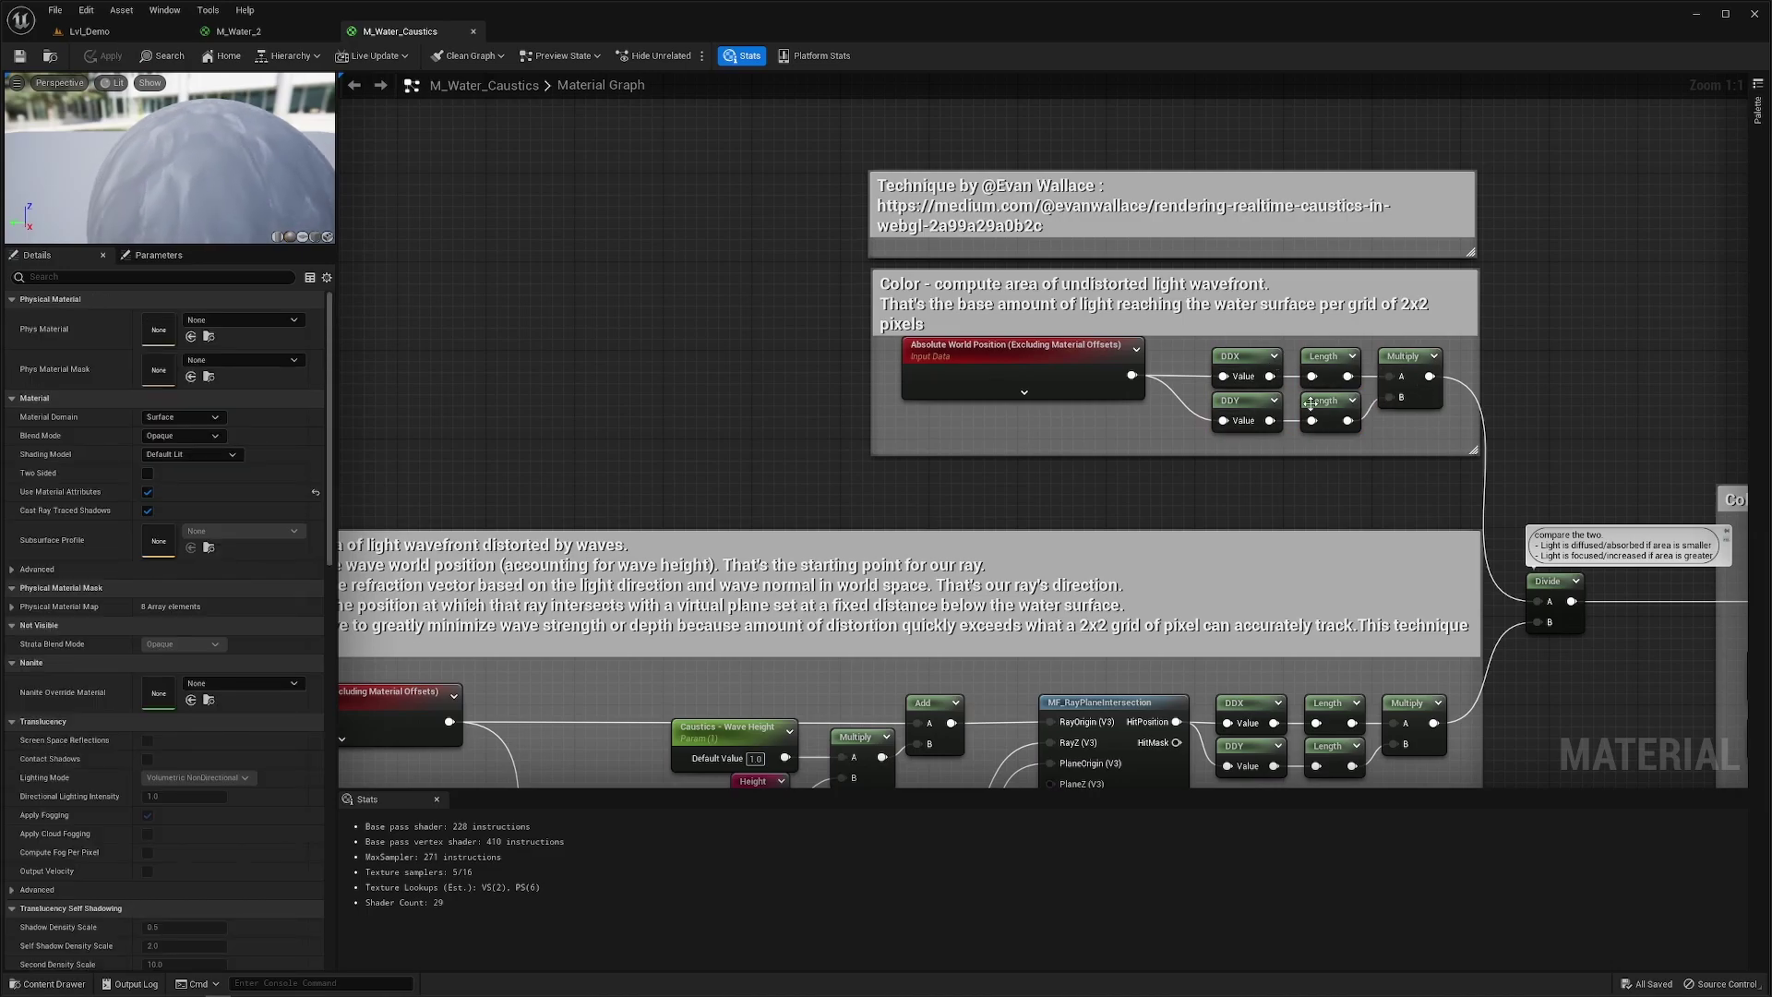
click(1385, 362)
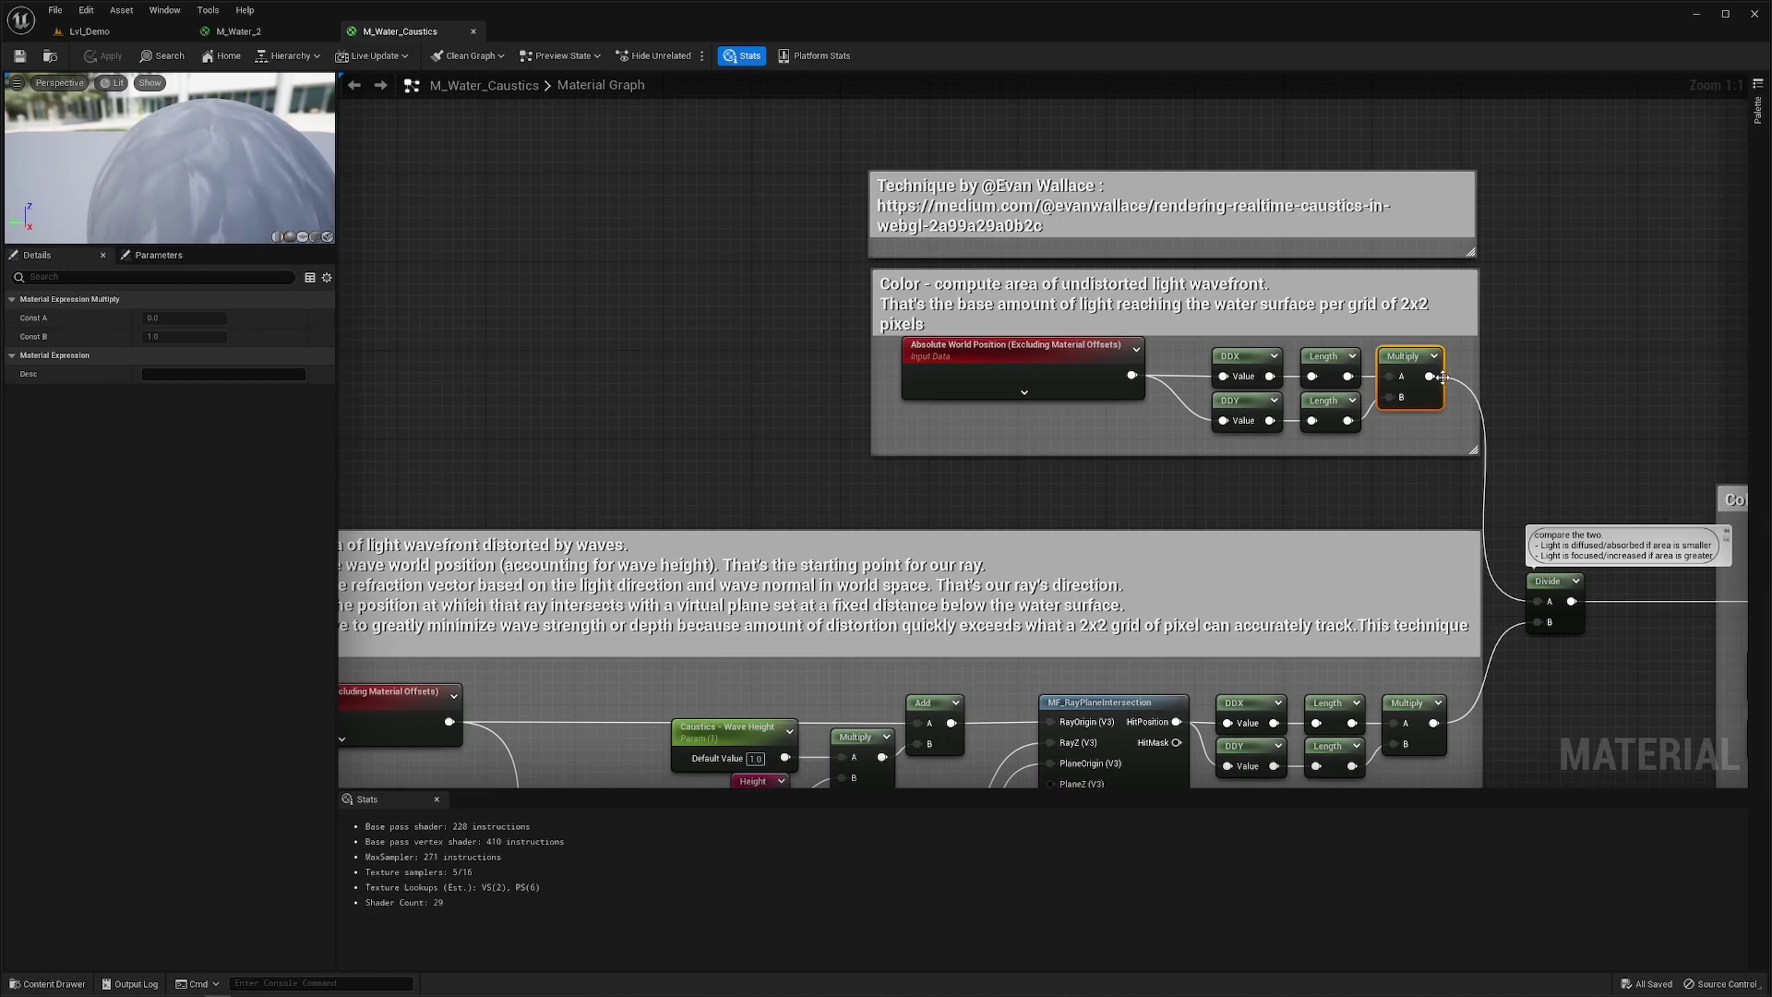
click(1438, 426)
Examine the matching DDX, DDY, Length and Multiply nodes of the wave-distorted group and the Divide node comparing both areas
right_drag(1430, 473, 1410, 316)
drag(1418, 652, 1219, 558)
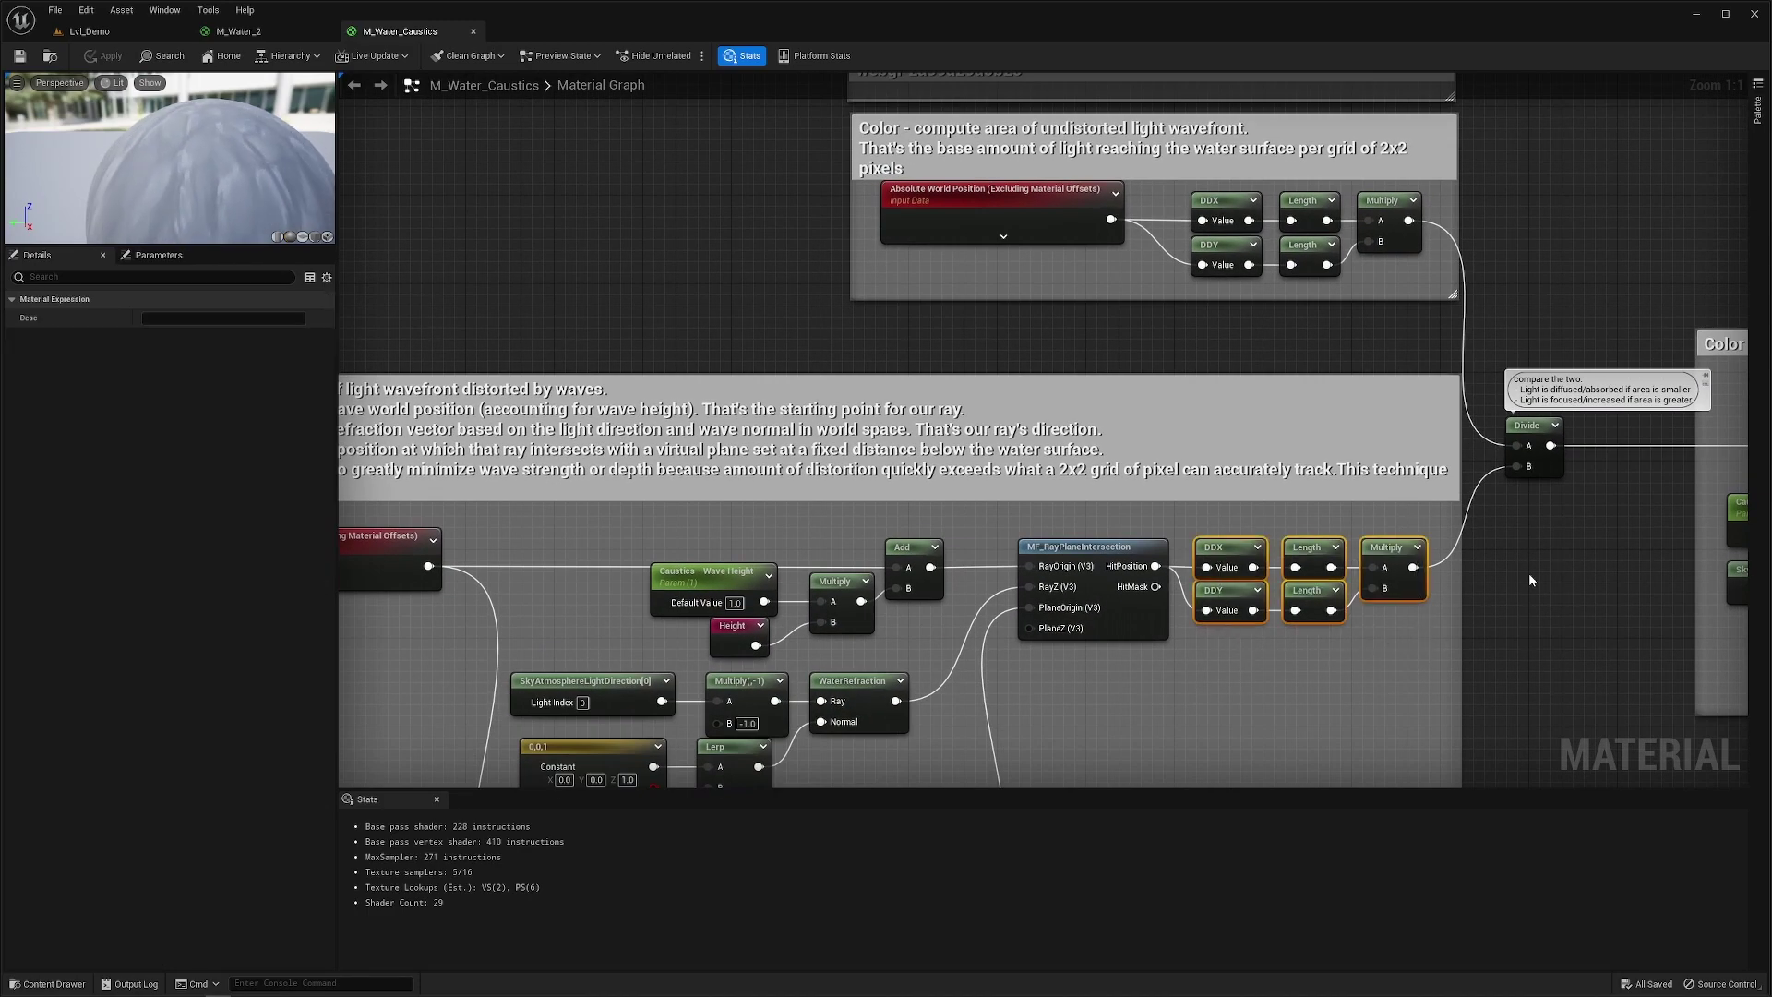
click(1516, 532)
click(1519, 445)
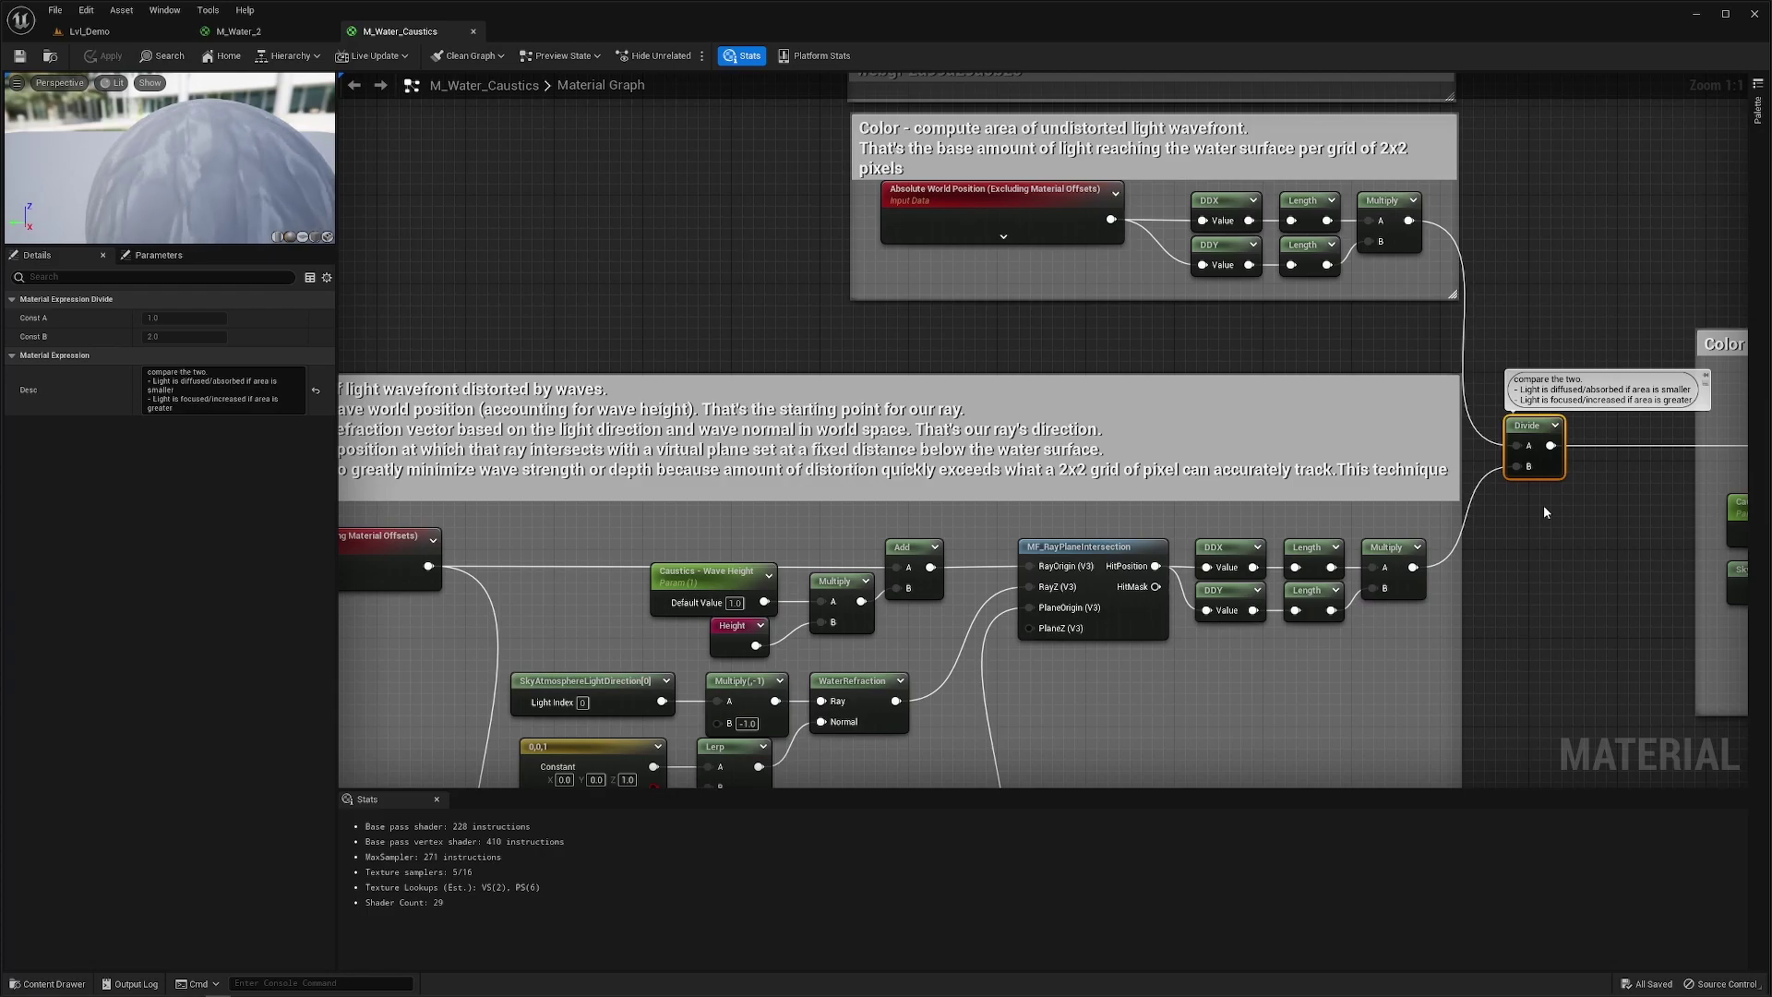
Review the wave-distorted wavefront nodes feeding MF_RayPlaneIntersection, and lower the Caustics mesh along its vertical axis in Lvl_Demo
right_drag(1207, 690, 1489, 400)
right_drag(1350, 316, 1333, 309)
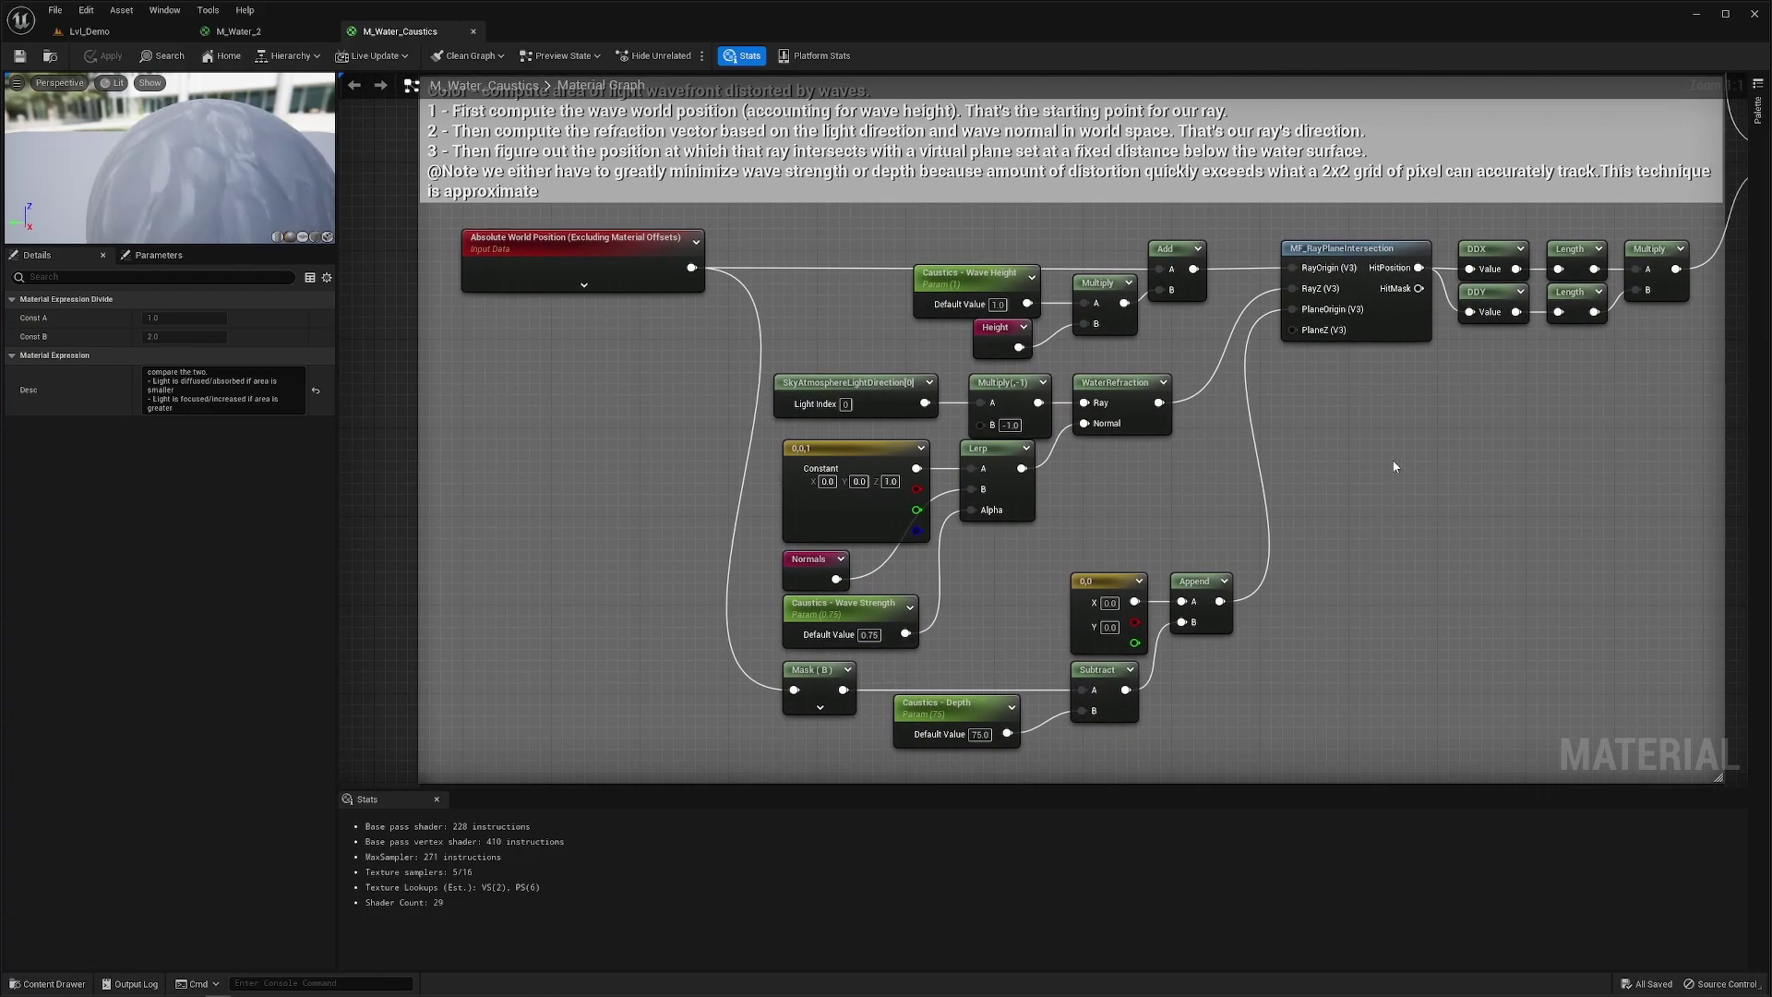
right_drag(1228, 401, 1179, 701)
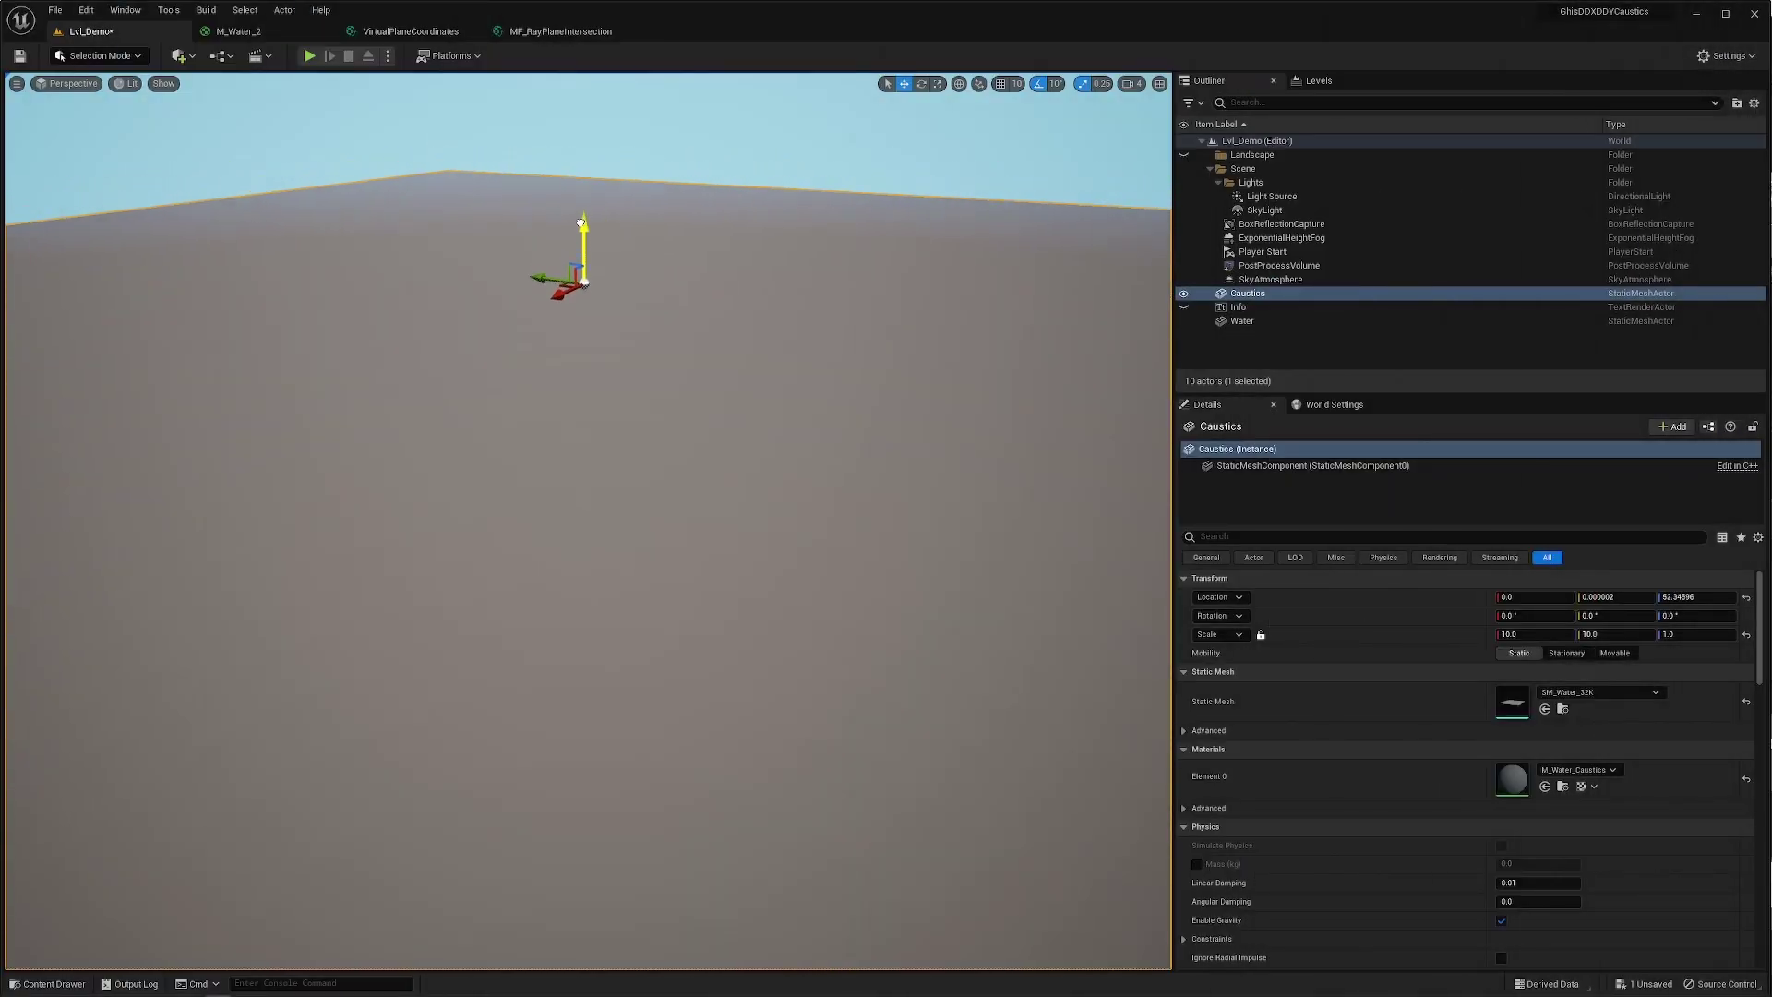
drag(582, 223, 576, 290)
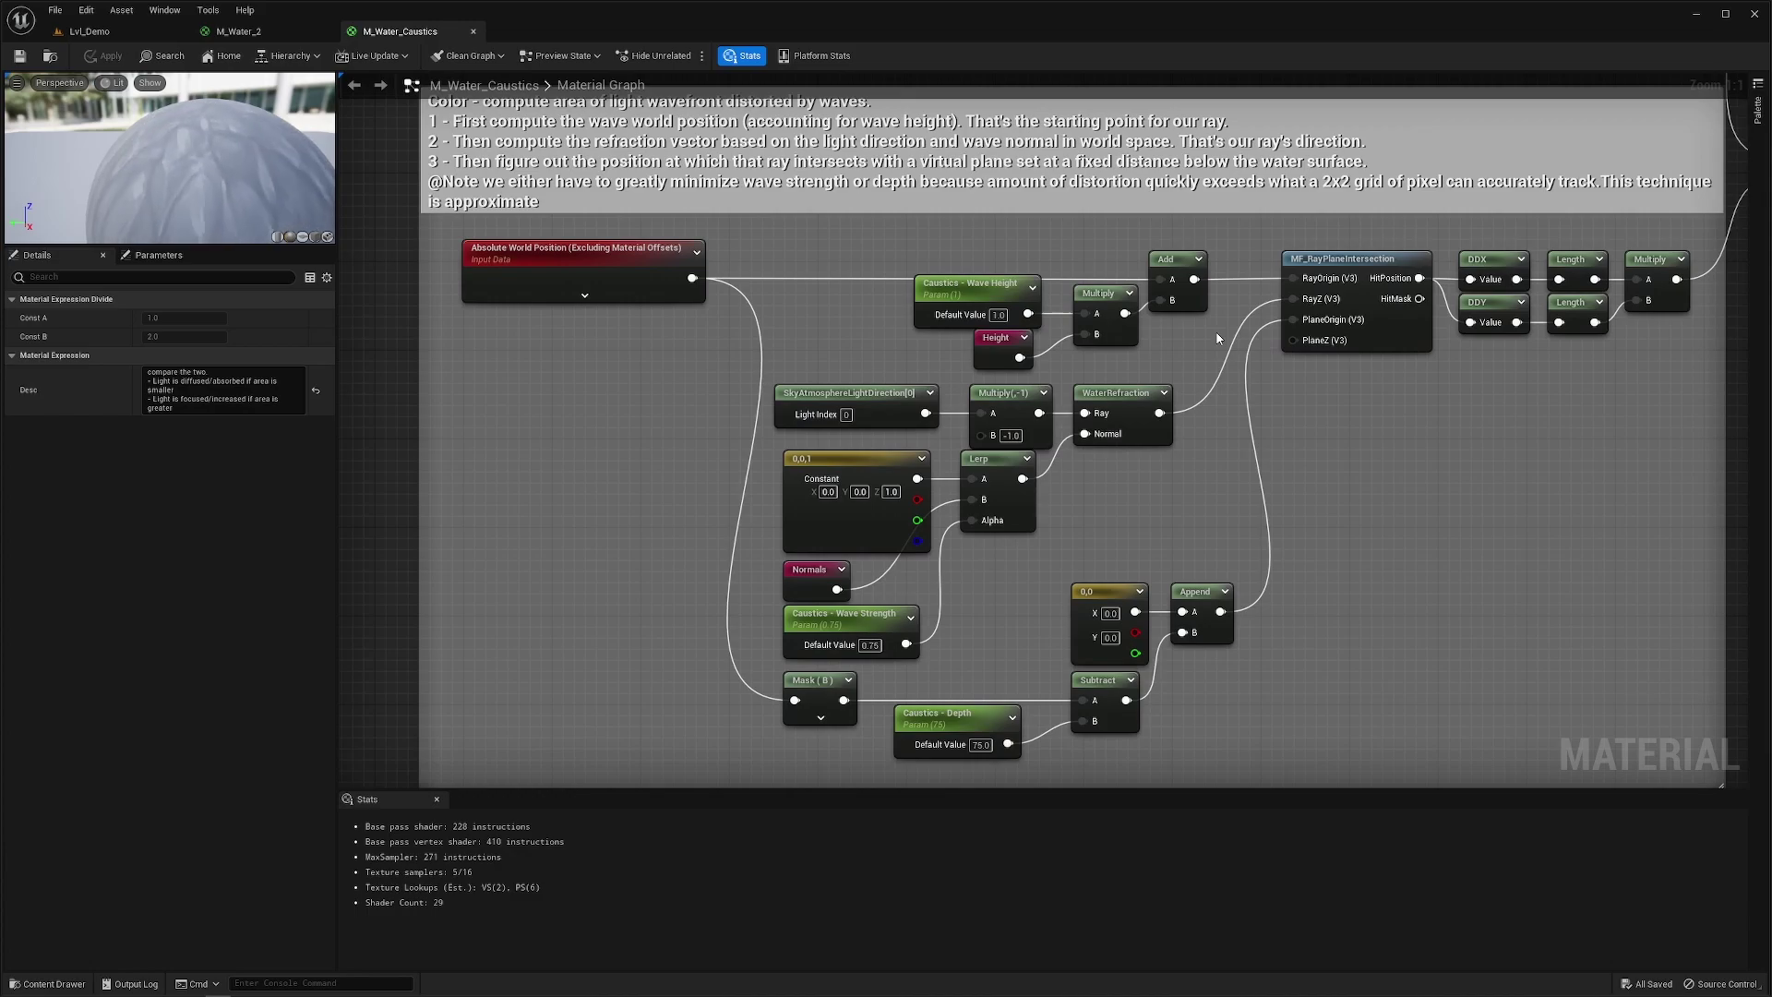
Inspect the WaterRefraction node's refract code and the light direction and wave normal nodes that feed it
click(695, 272)
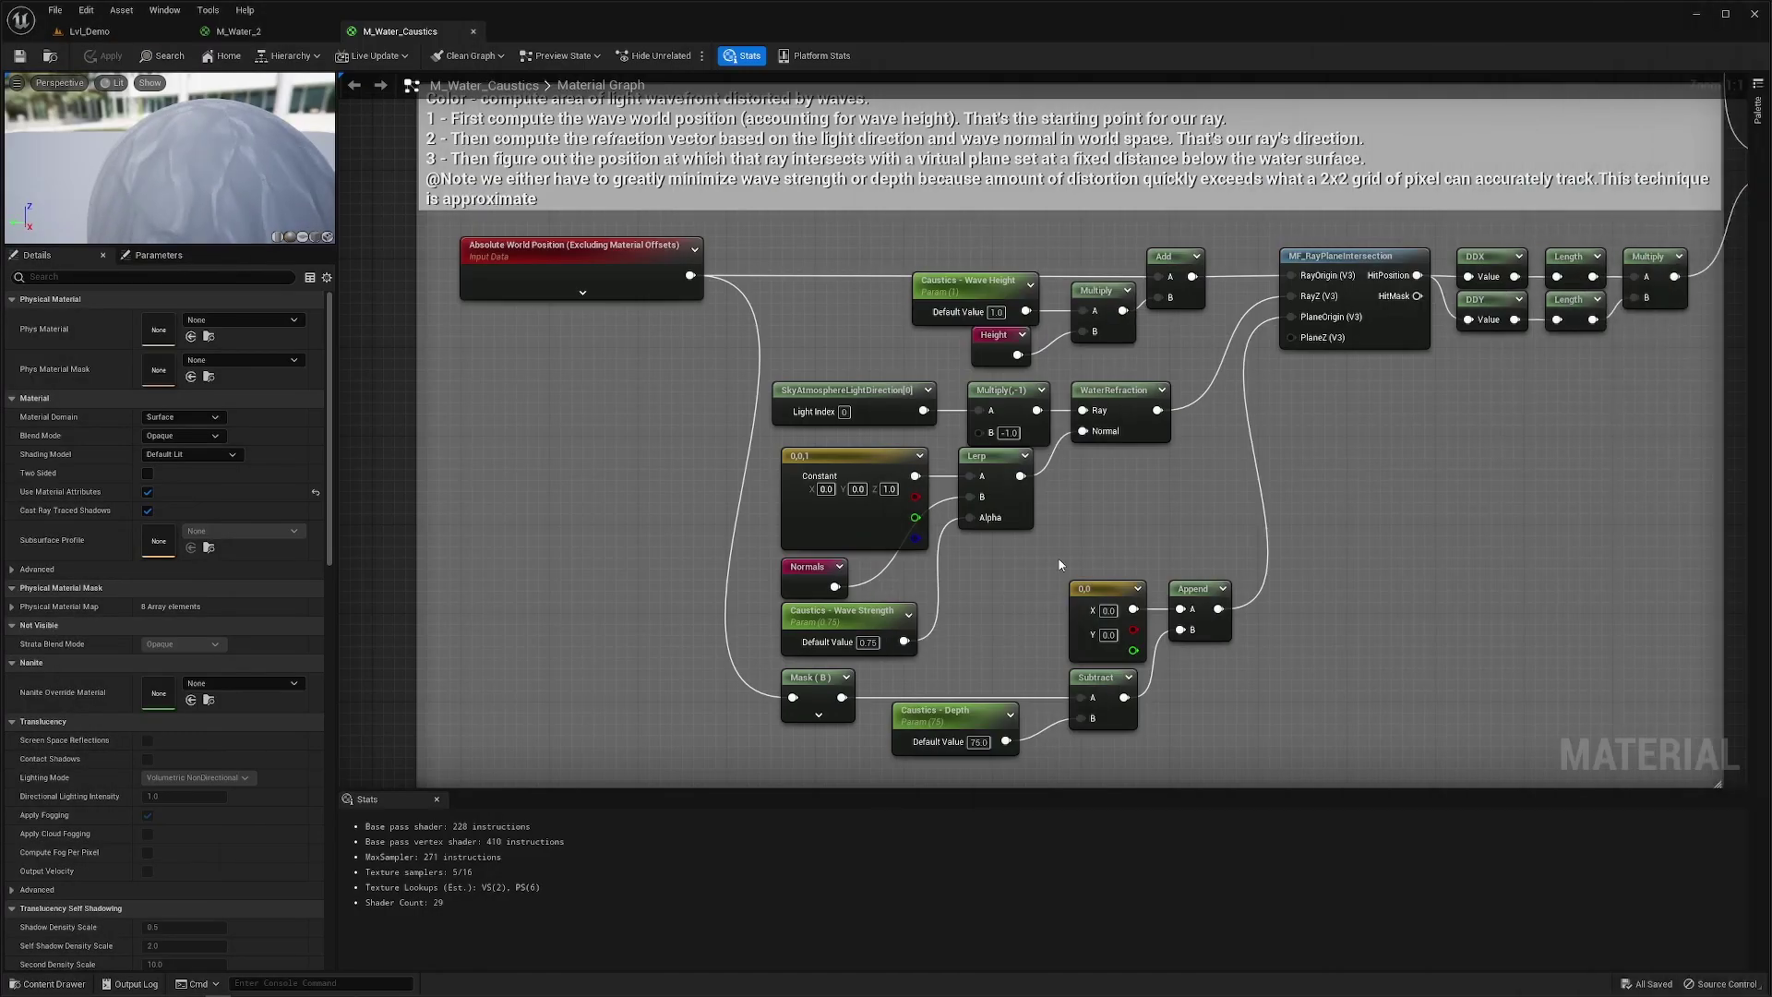
click(1128, 395)
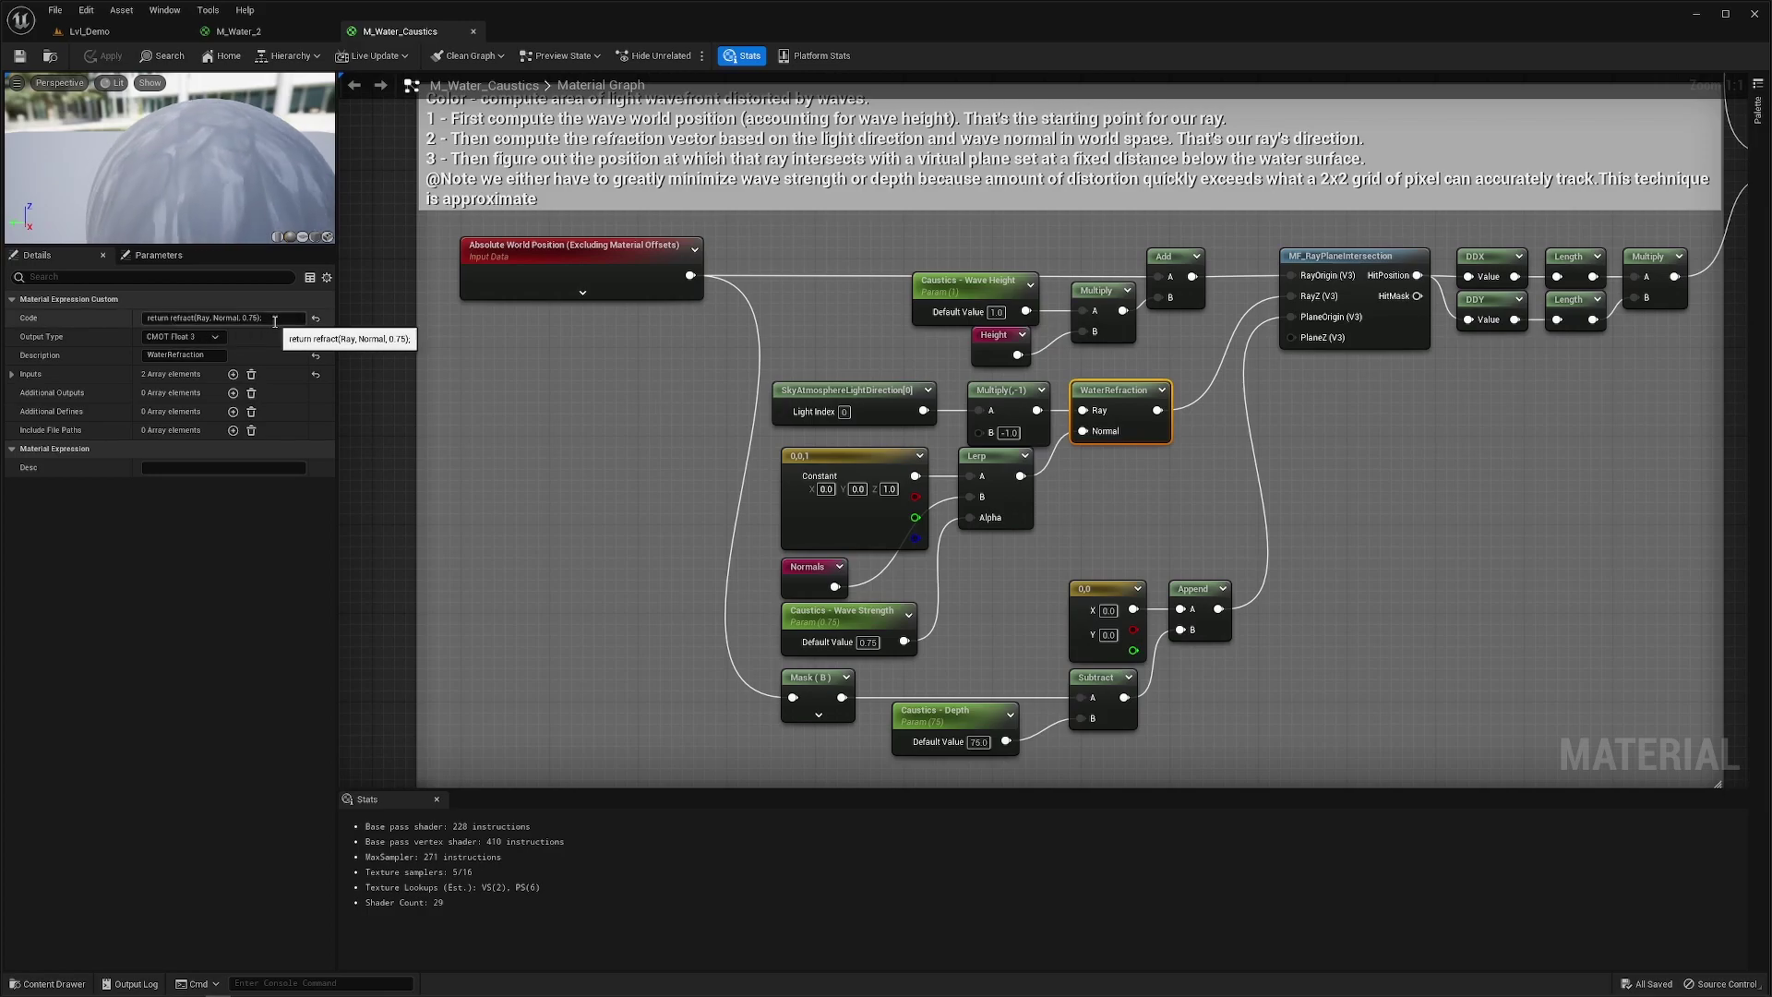
drag(243, 317, 264, 318)
drag(1043, 611, 733, 397)
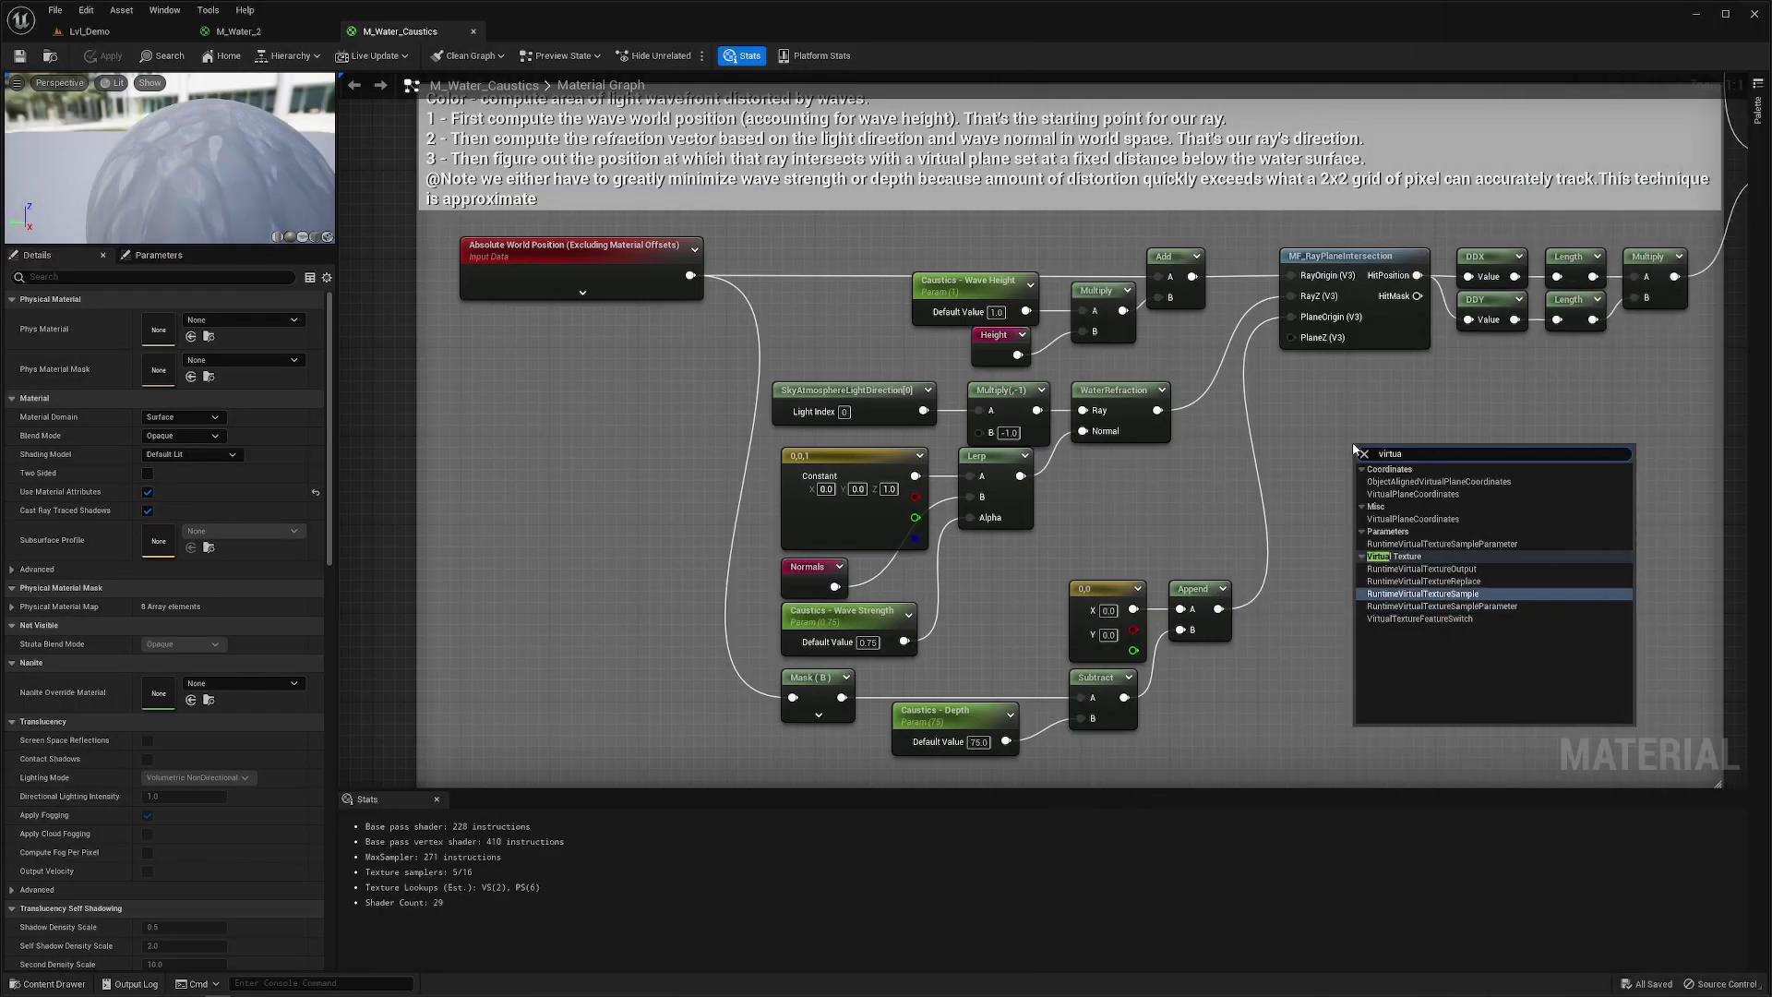
Add a VirtualPlaneCoordinates node below MF_RayPlaneIntersection in M_Water_Caustics and open its function graph
key(Escape)
key(ctrl+v)
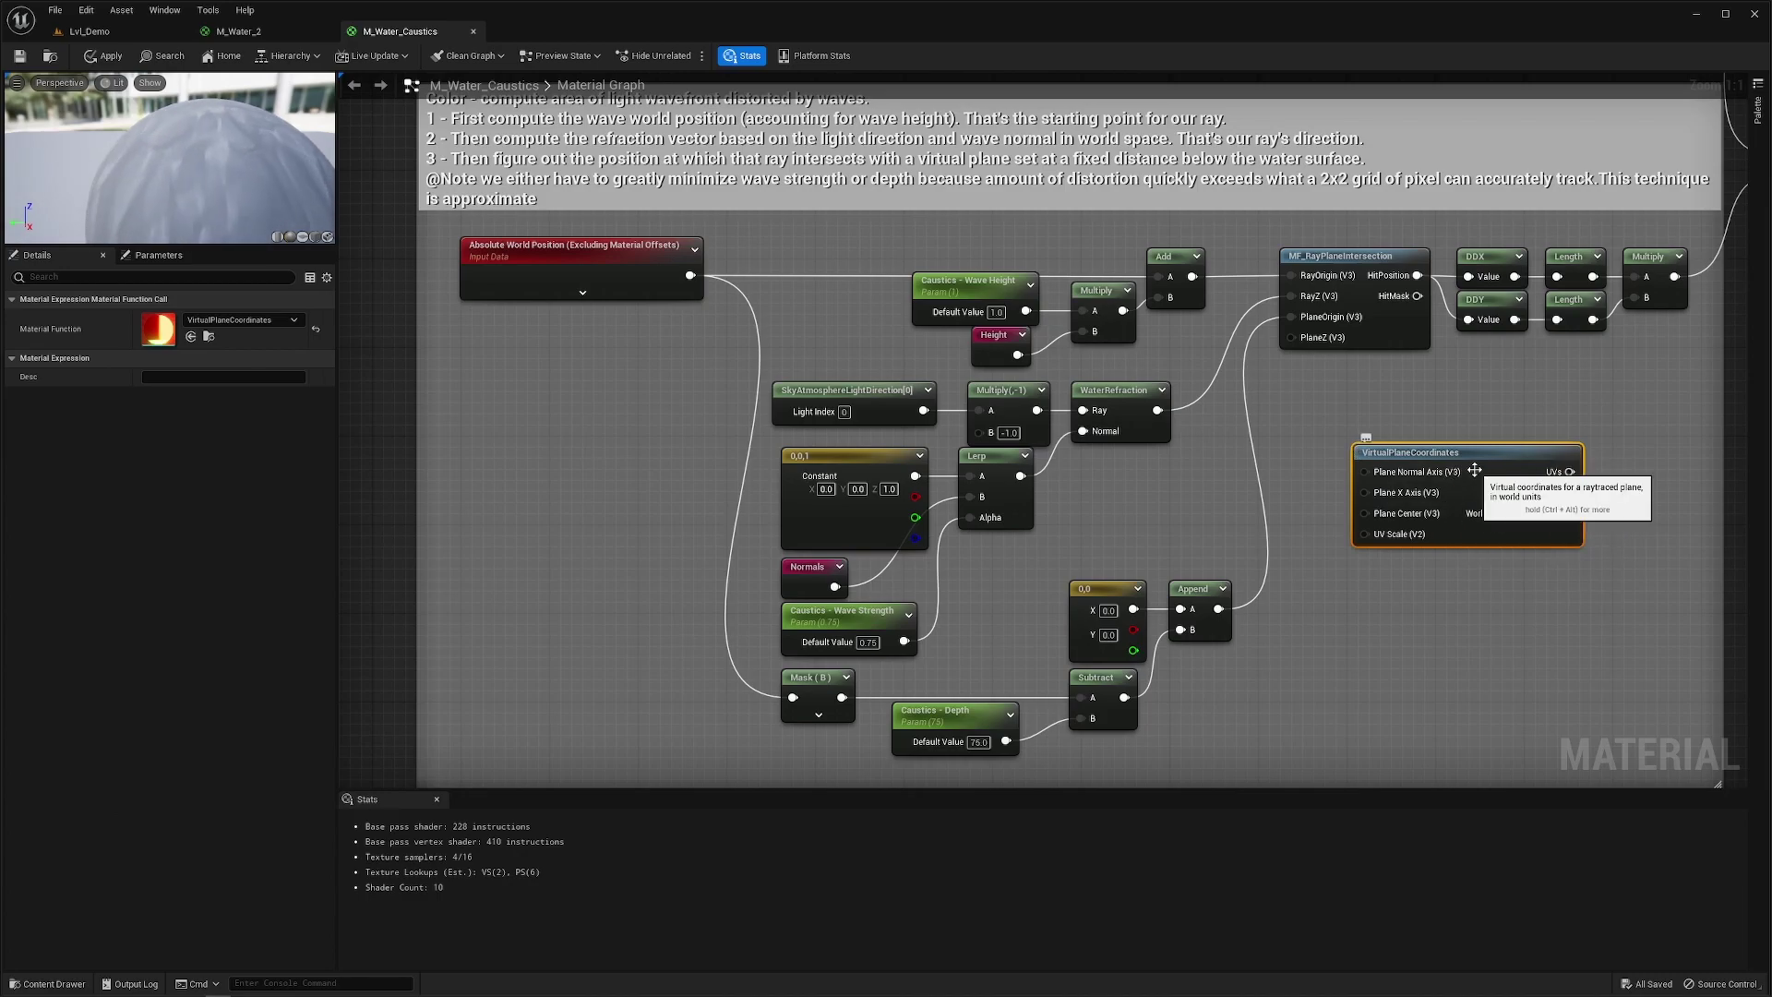
double_click(1467, 493)
Examine the VirtualPlaneCoordinates graph, especially the direction vector computed from Absolute World Position and Camera Position
scroll(1290, 549, down, 2)
right_drag(613, 456, 1092, 518)
drag(581, 440, 630, 368)
right_drag(632, 372, 917, 432)
right_drag(724, 712, 769, 667)
drag(787, 689, 556, 581)
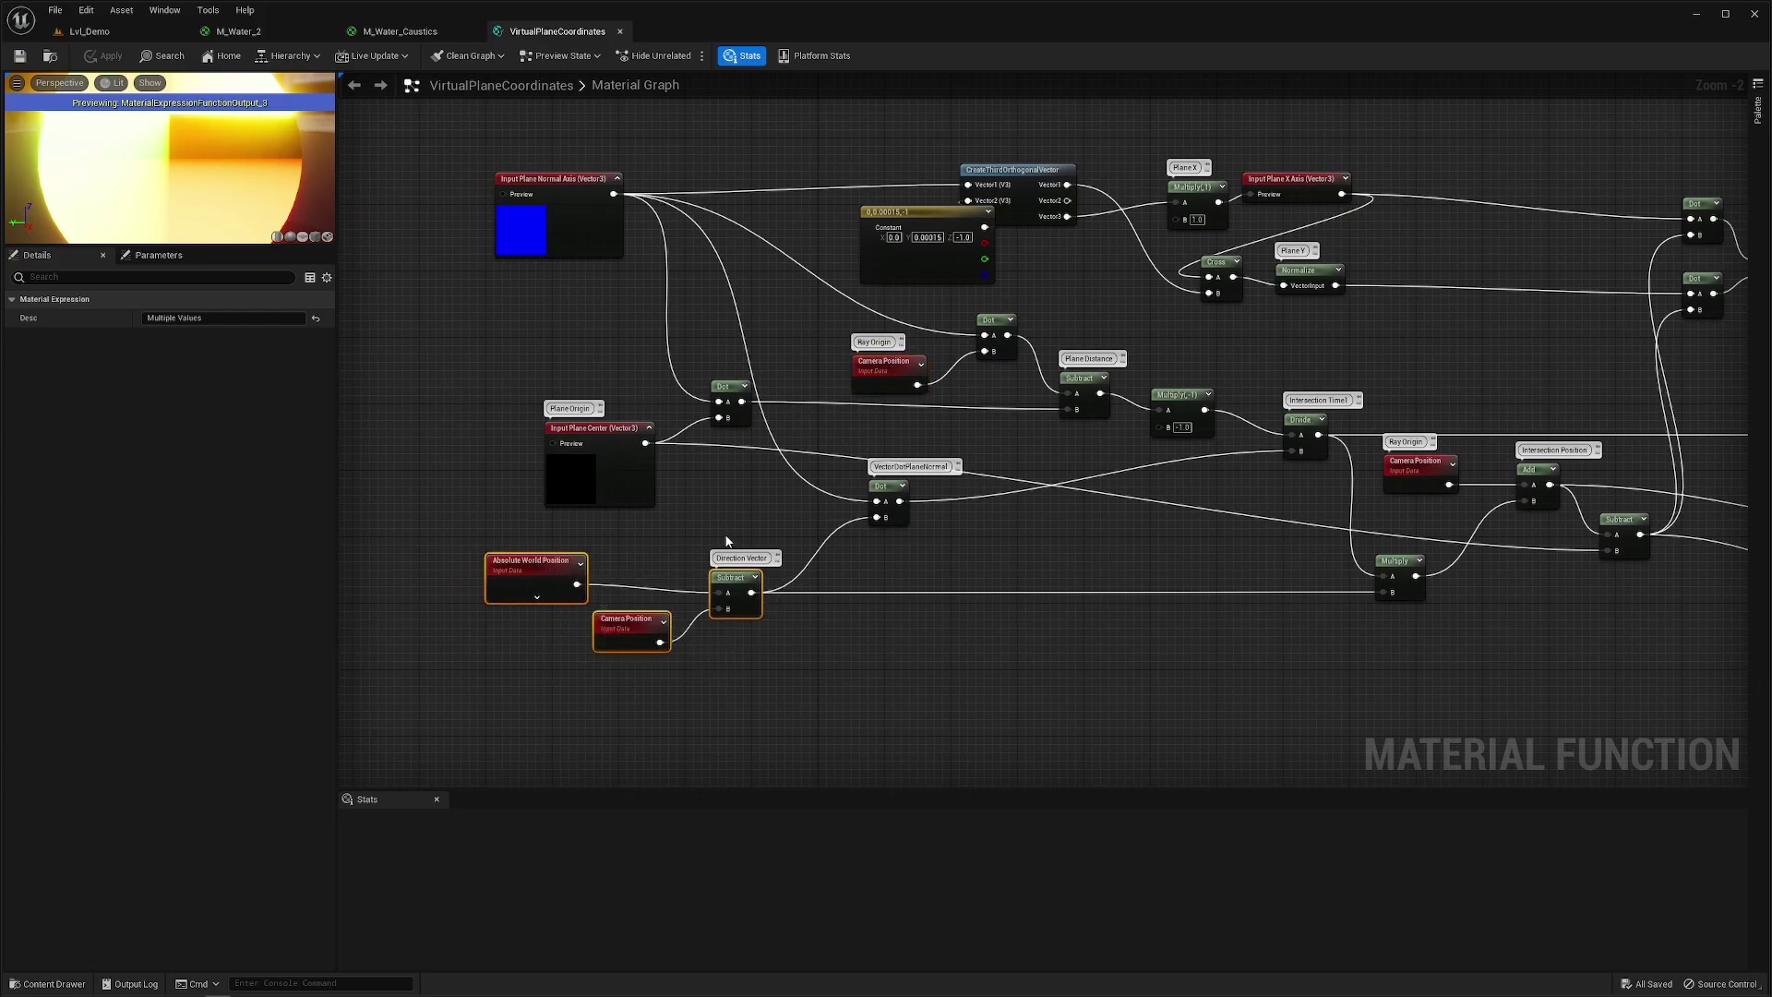
click(733, 586)
click(760, 652)
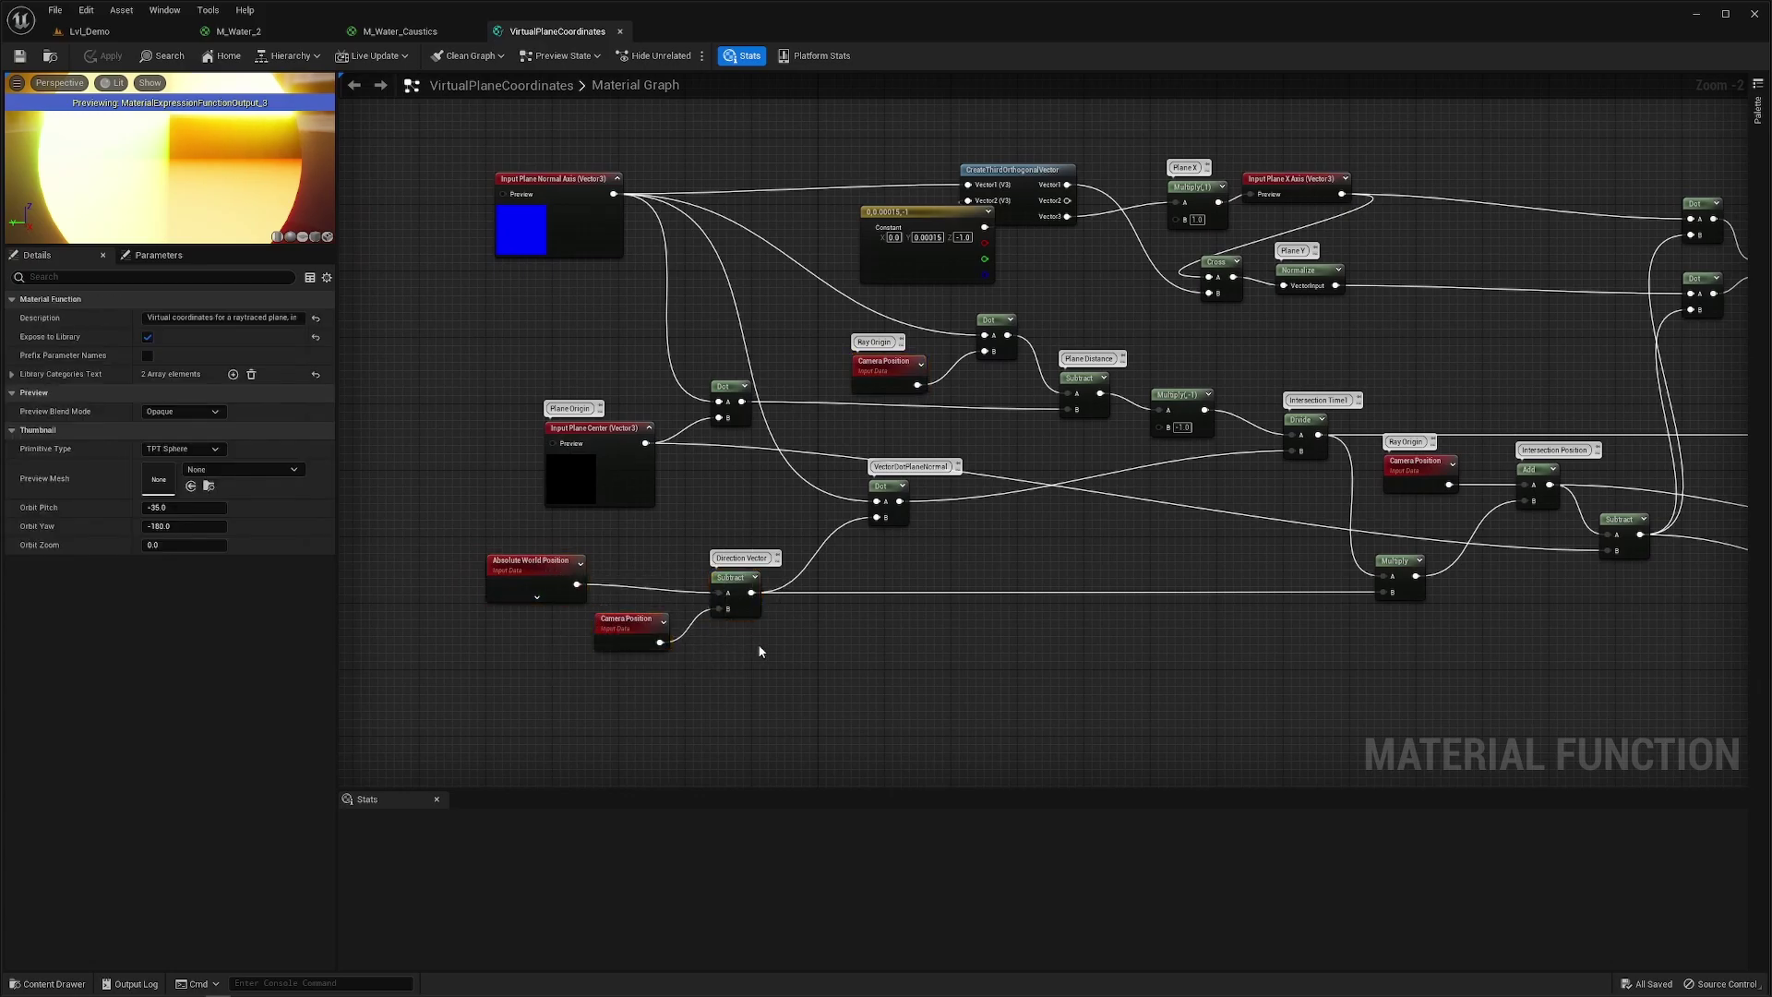
Look at the MF_RayPlaneIntersection function graph for comparison and return to M_Water_Caustics
click(417, 30)
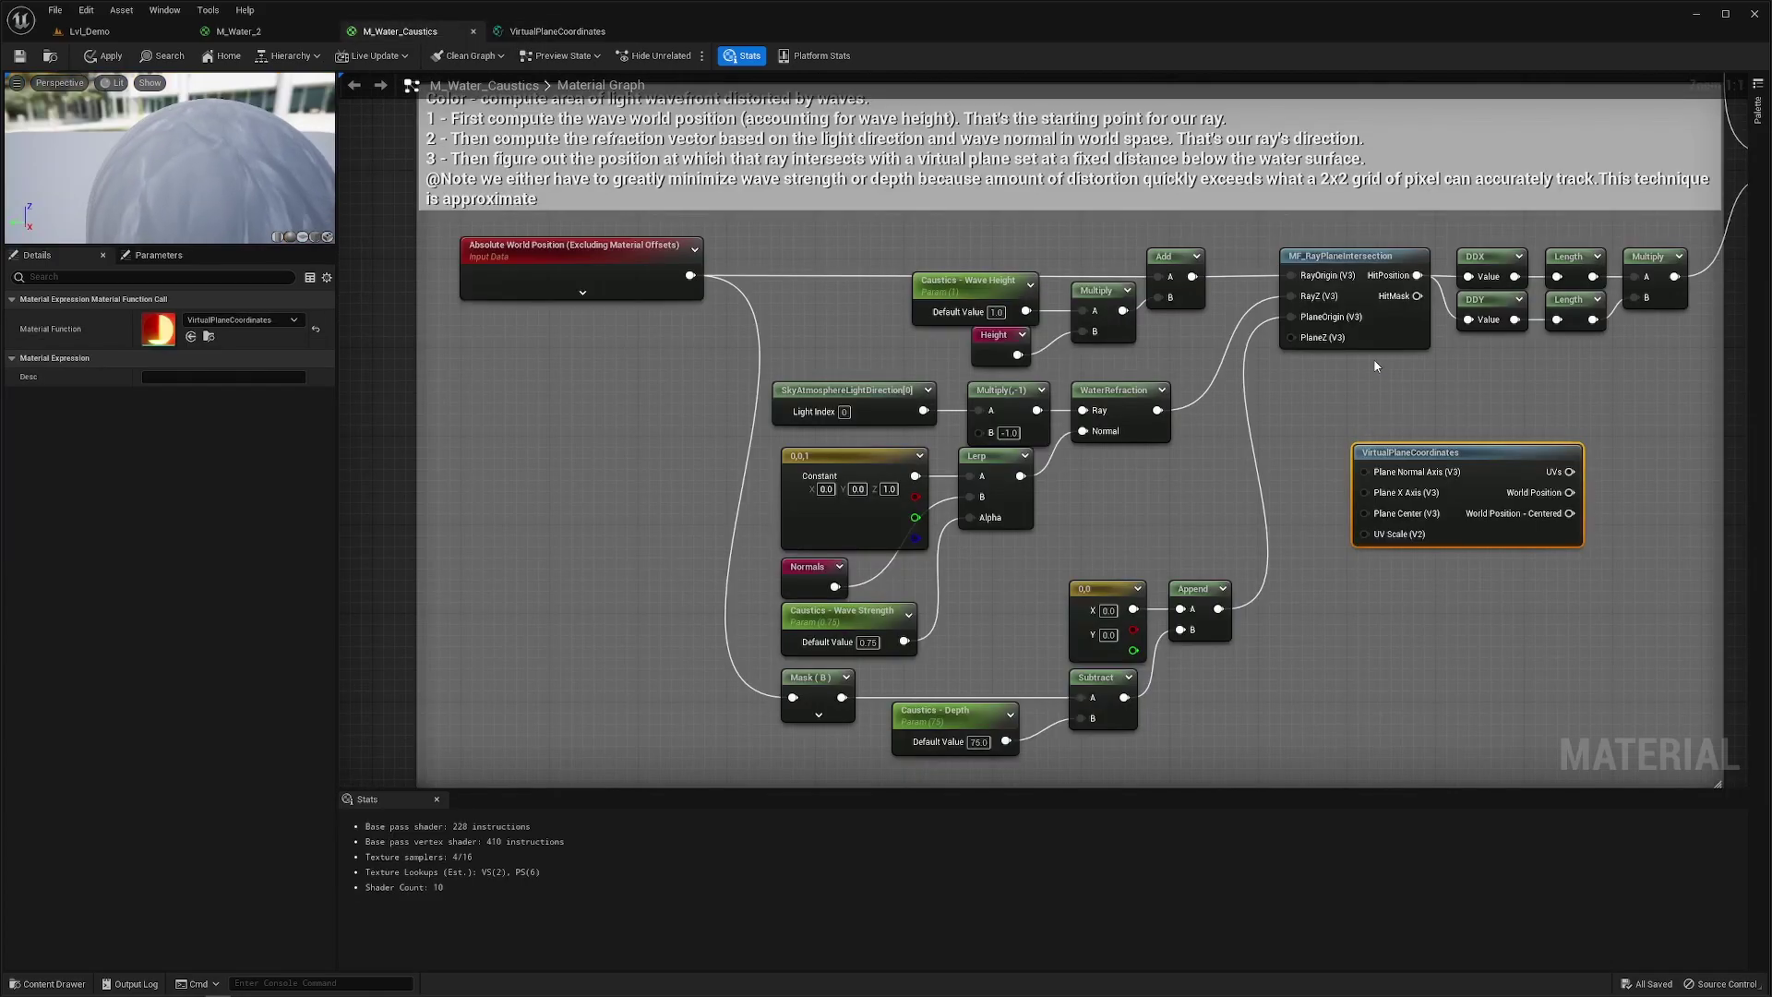
double_click(1375, 315)
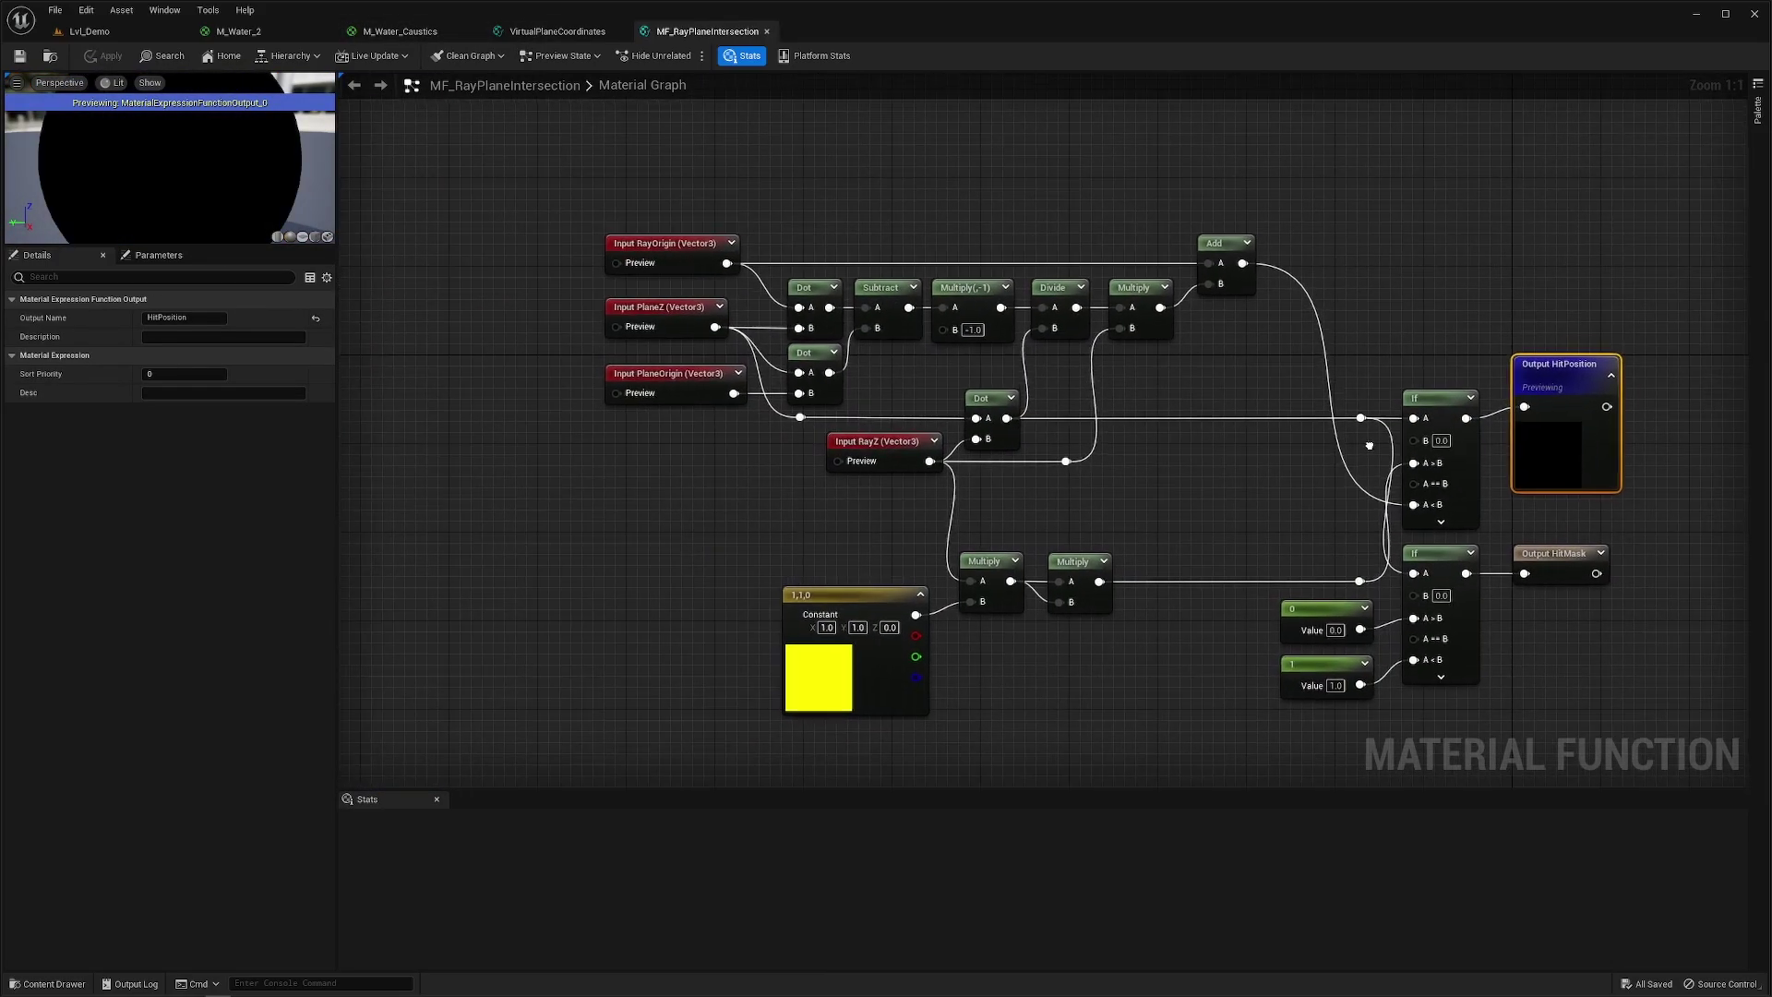
click(424, 32)
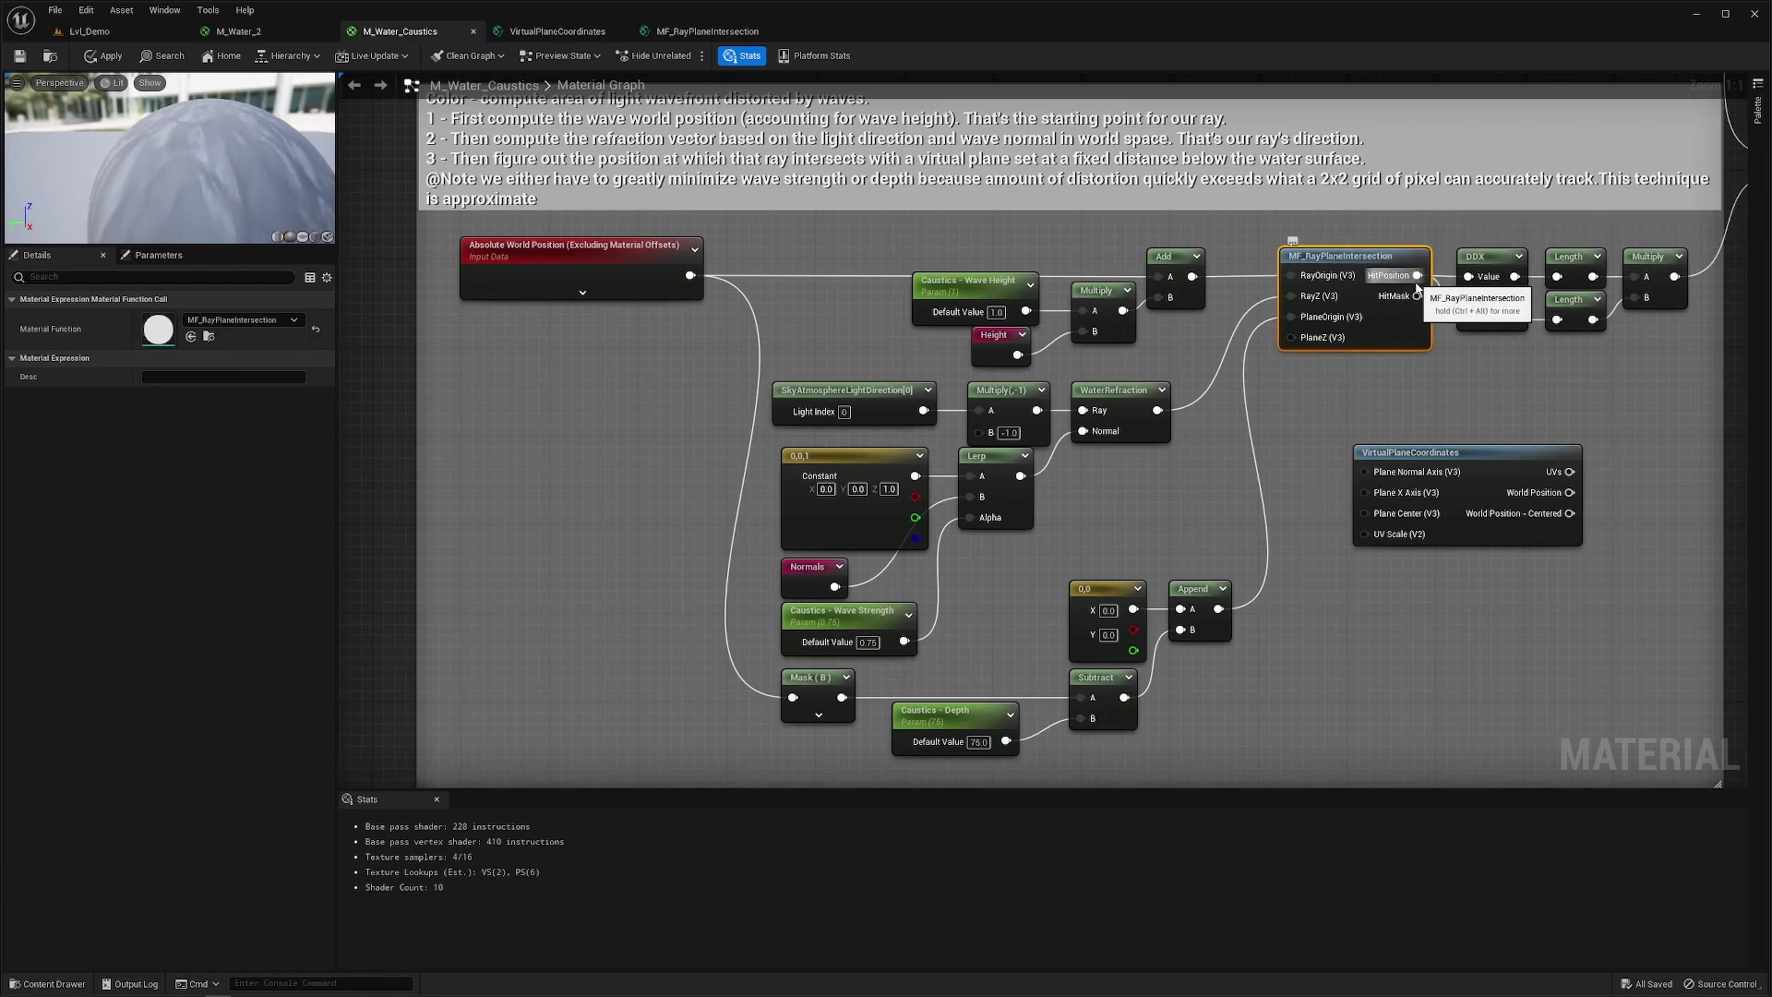
Add a Subtract node that subtracts the world position from MF_RayPlaneIntersection's HitPosition output, and wire up its result
drag(1594, 320, 1560, 642)
text(sub)
key(Return)
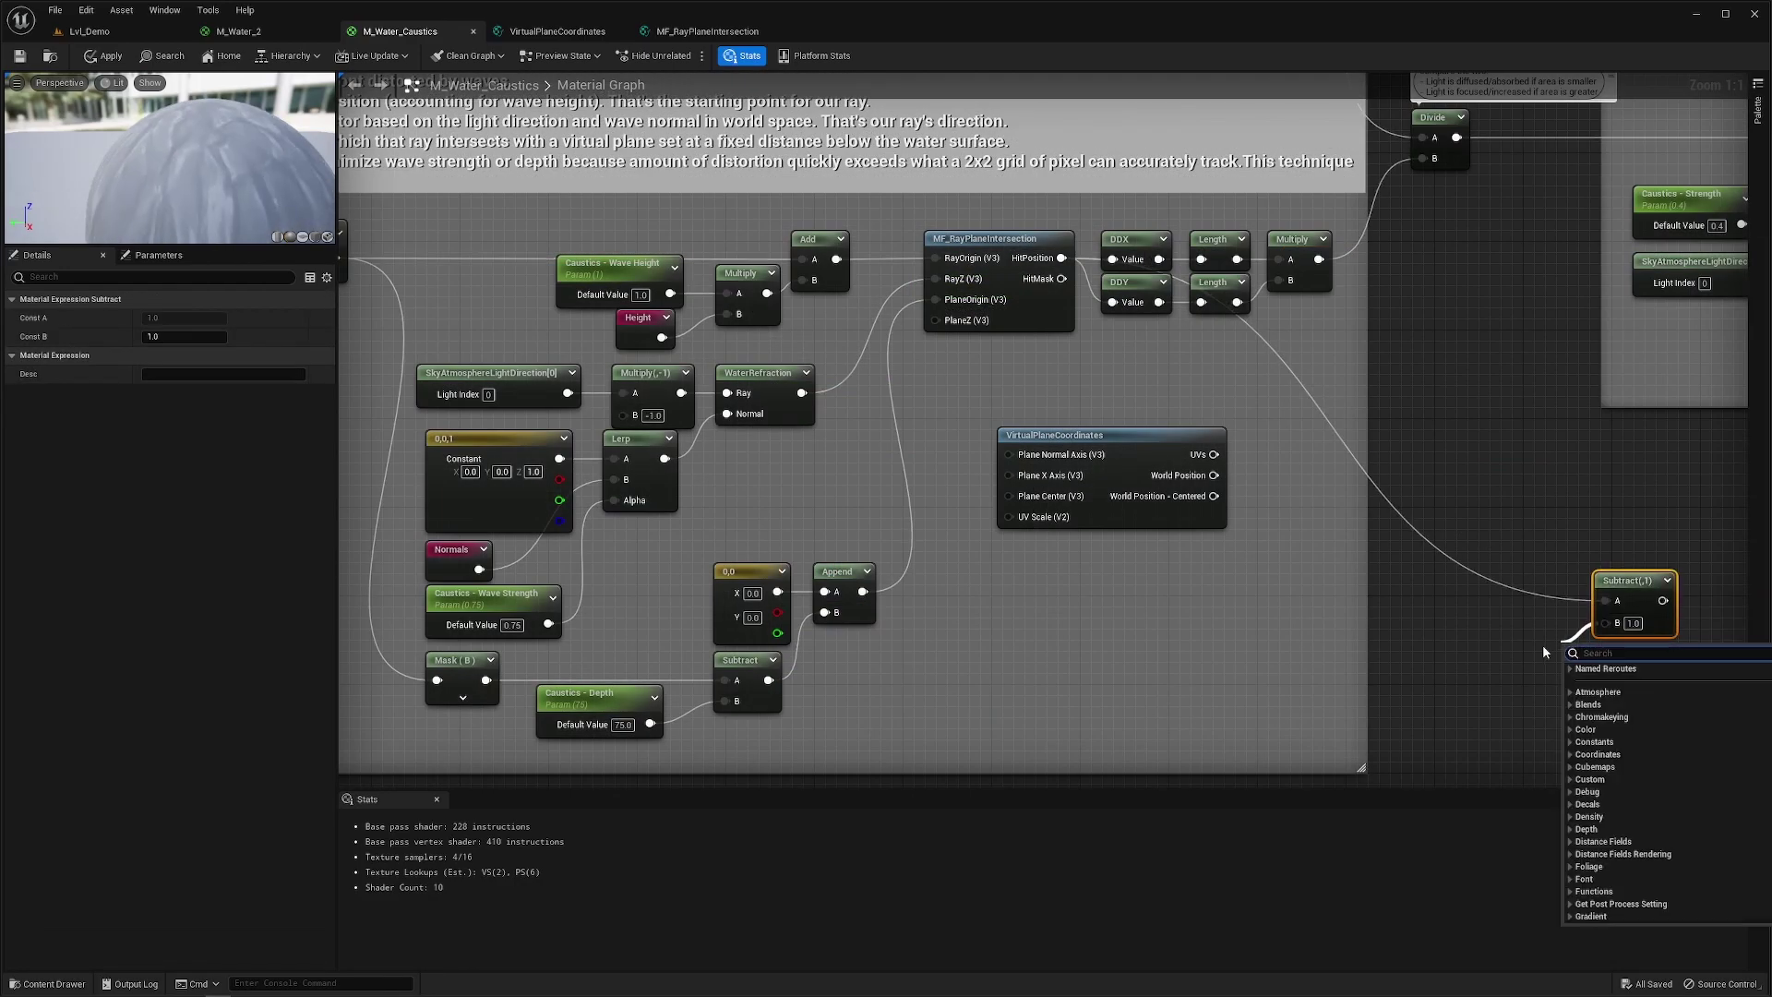
text(world)
key(Return)
right_drag(1543, 643, 1308, 589)
drag(1413, 547, 1227, 717)
right_drag(563, 534, 1035, 556)
scroll(1034, 556, down, 1)
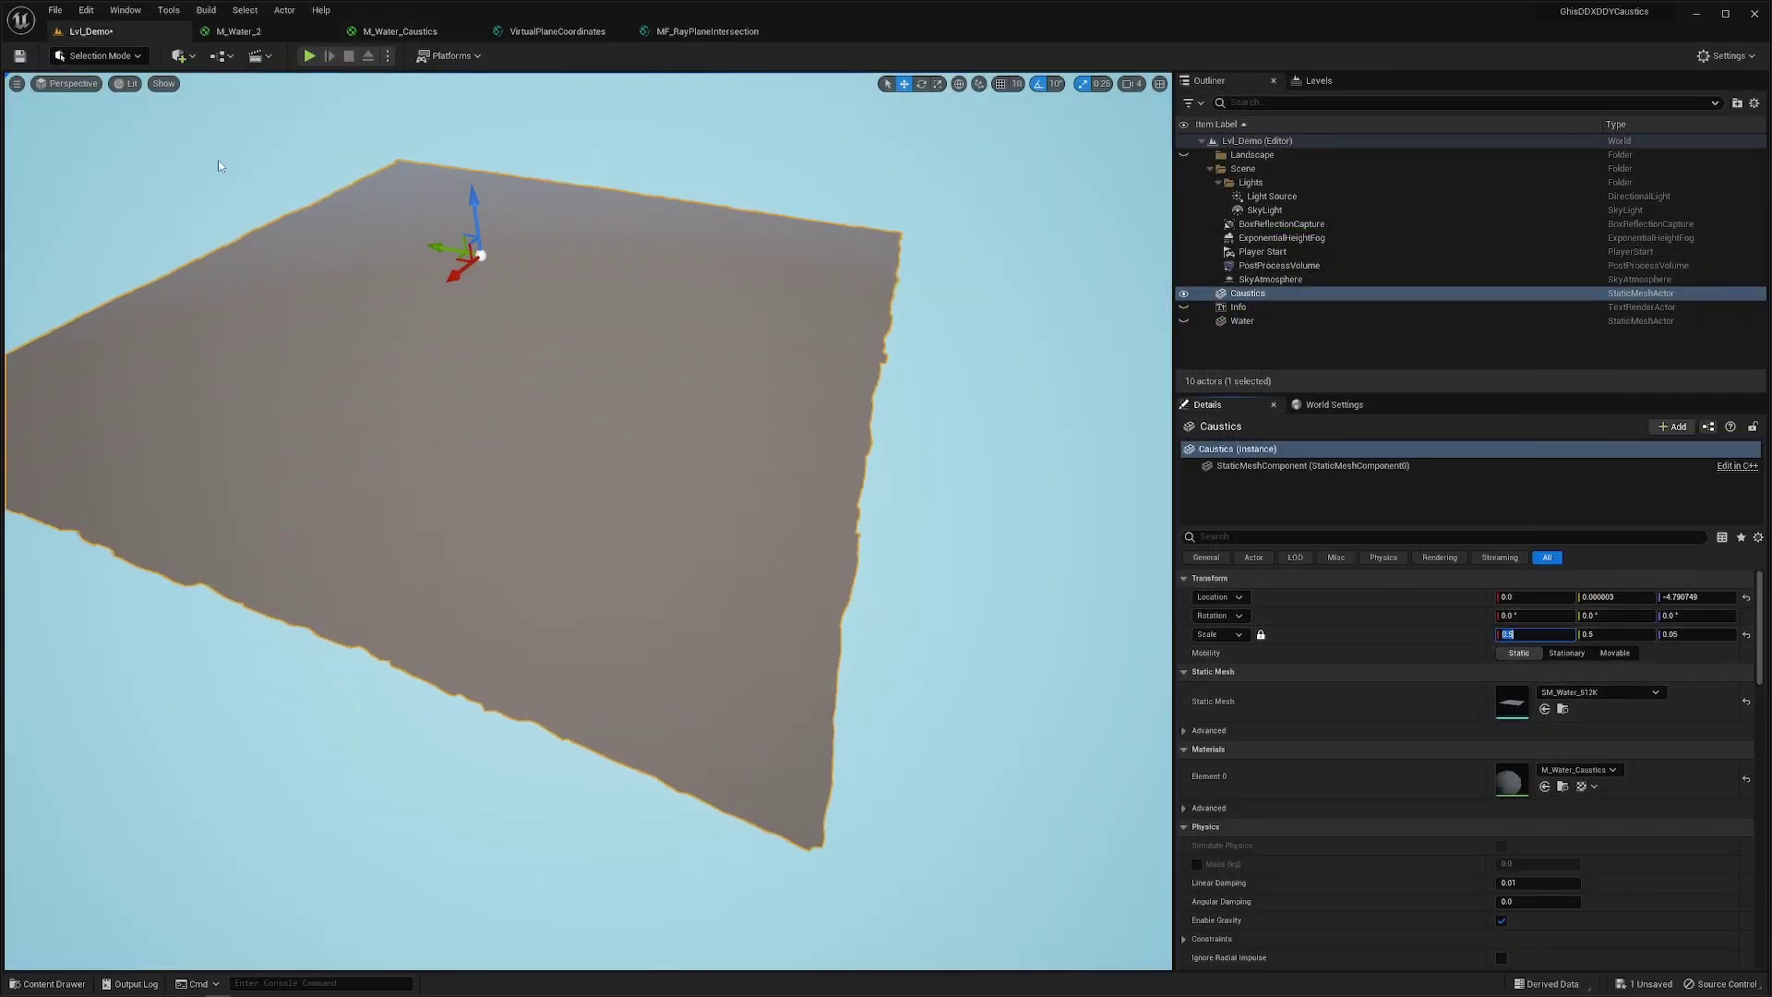
Display the Lvl_Demo viewport in Wireframe mode and fly in close over the Caustics mesh
click(126, 84)
click(176, 153)
mouse_move(517, 387)
right_down()
mouse_move(627, 397)
mouse_move(508, 356)
right_up()
key(Escape)
key(w)
scroll(587, 522, up, 6)
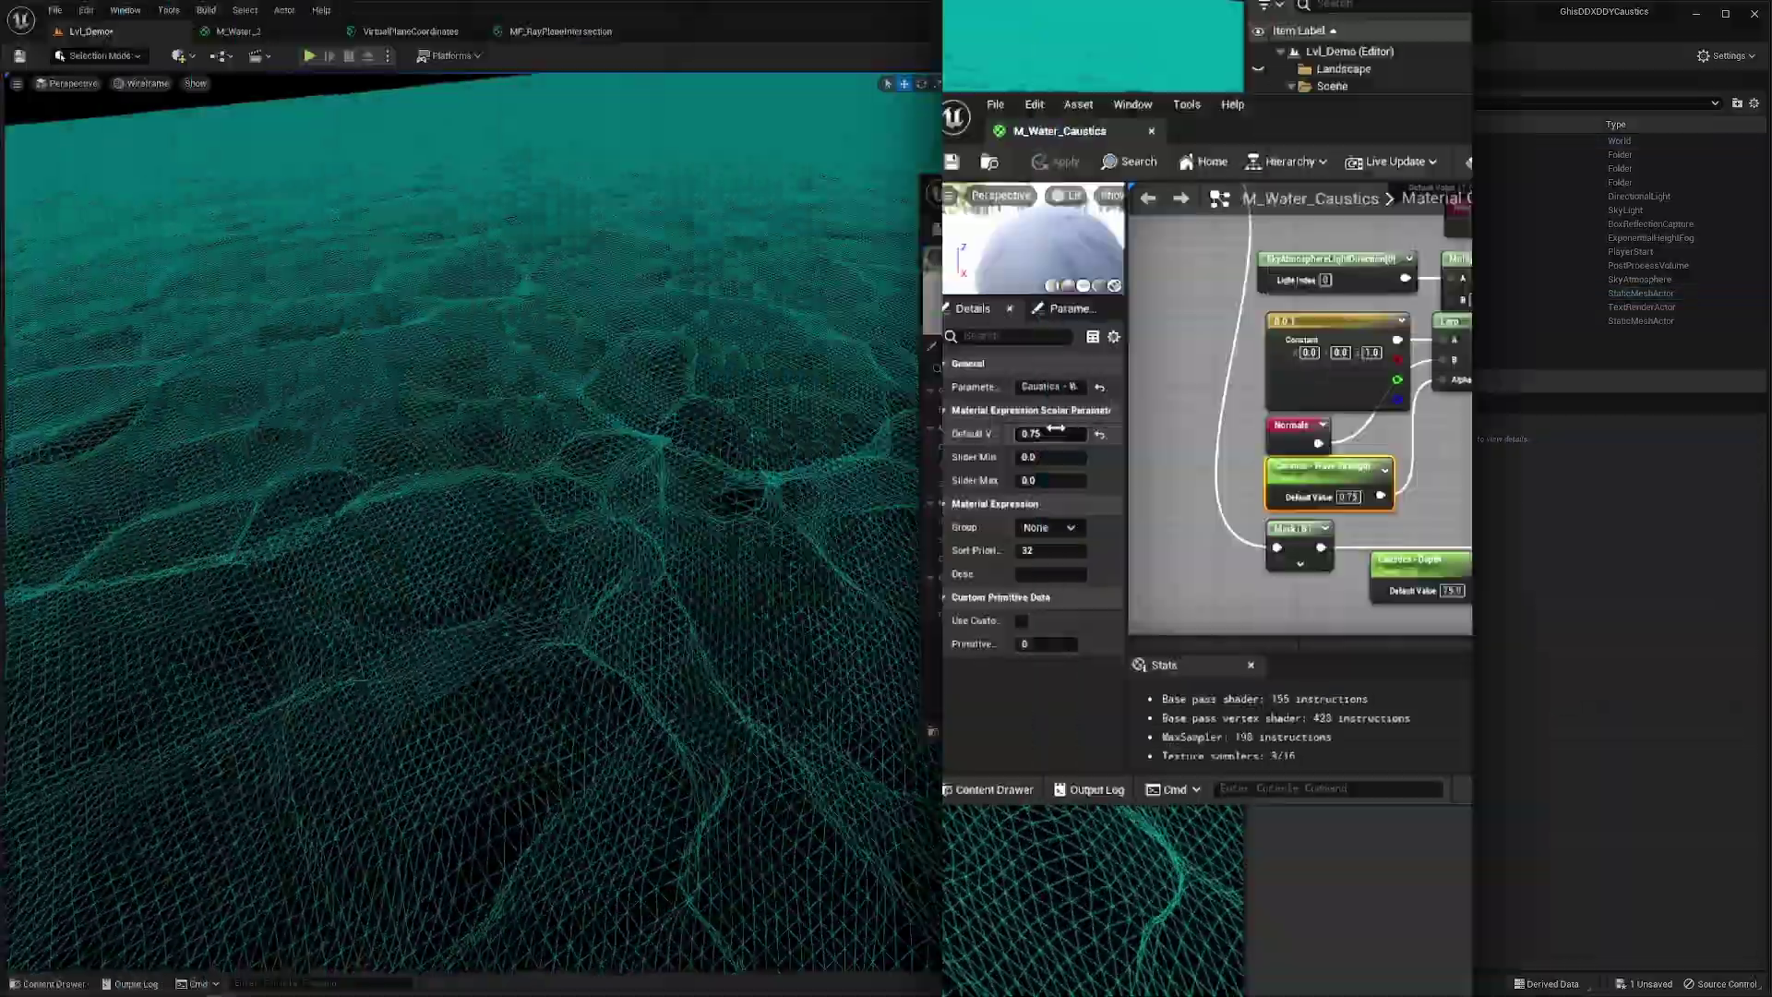
Vary the default values of the Caustics - Wave Strength and Caustics - Depth parameters to distort the wireframe mesh
mouse_move(1023, 443)
mouse_down()
mouse_move(1144, 443)
mouse_move(1015, 446)
mouse_move(1036, 447)
mouse_up()
click(1302, 547)
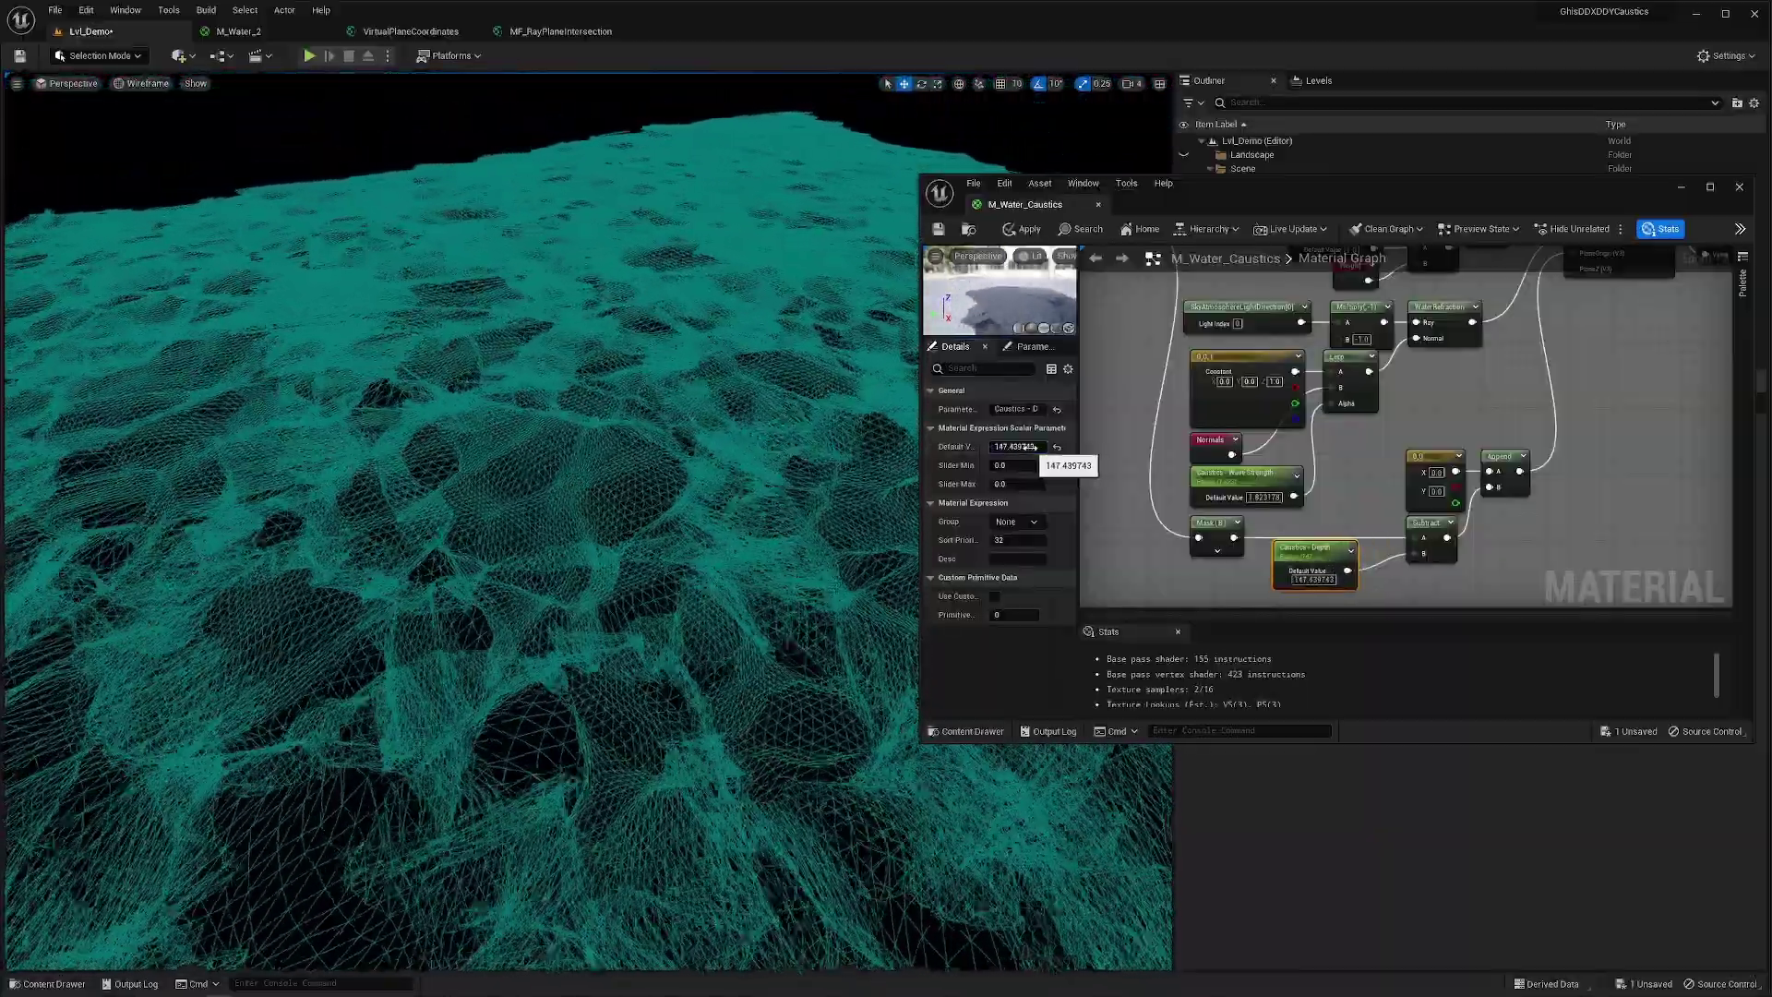
drag(1031, 448, 1005, 446)
click(1228, 482)
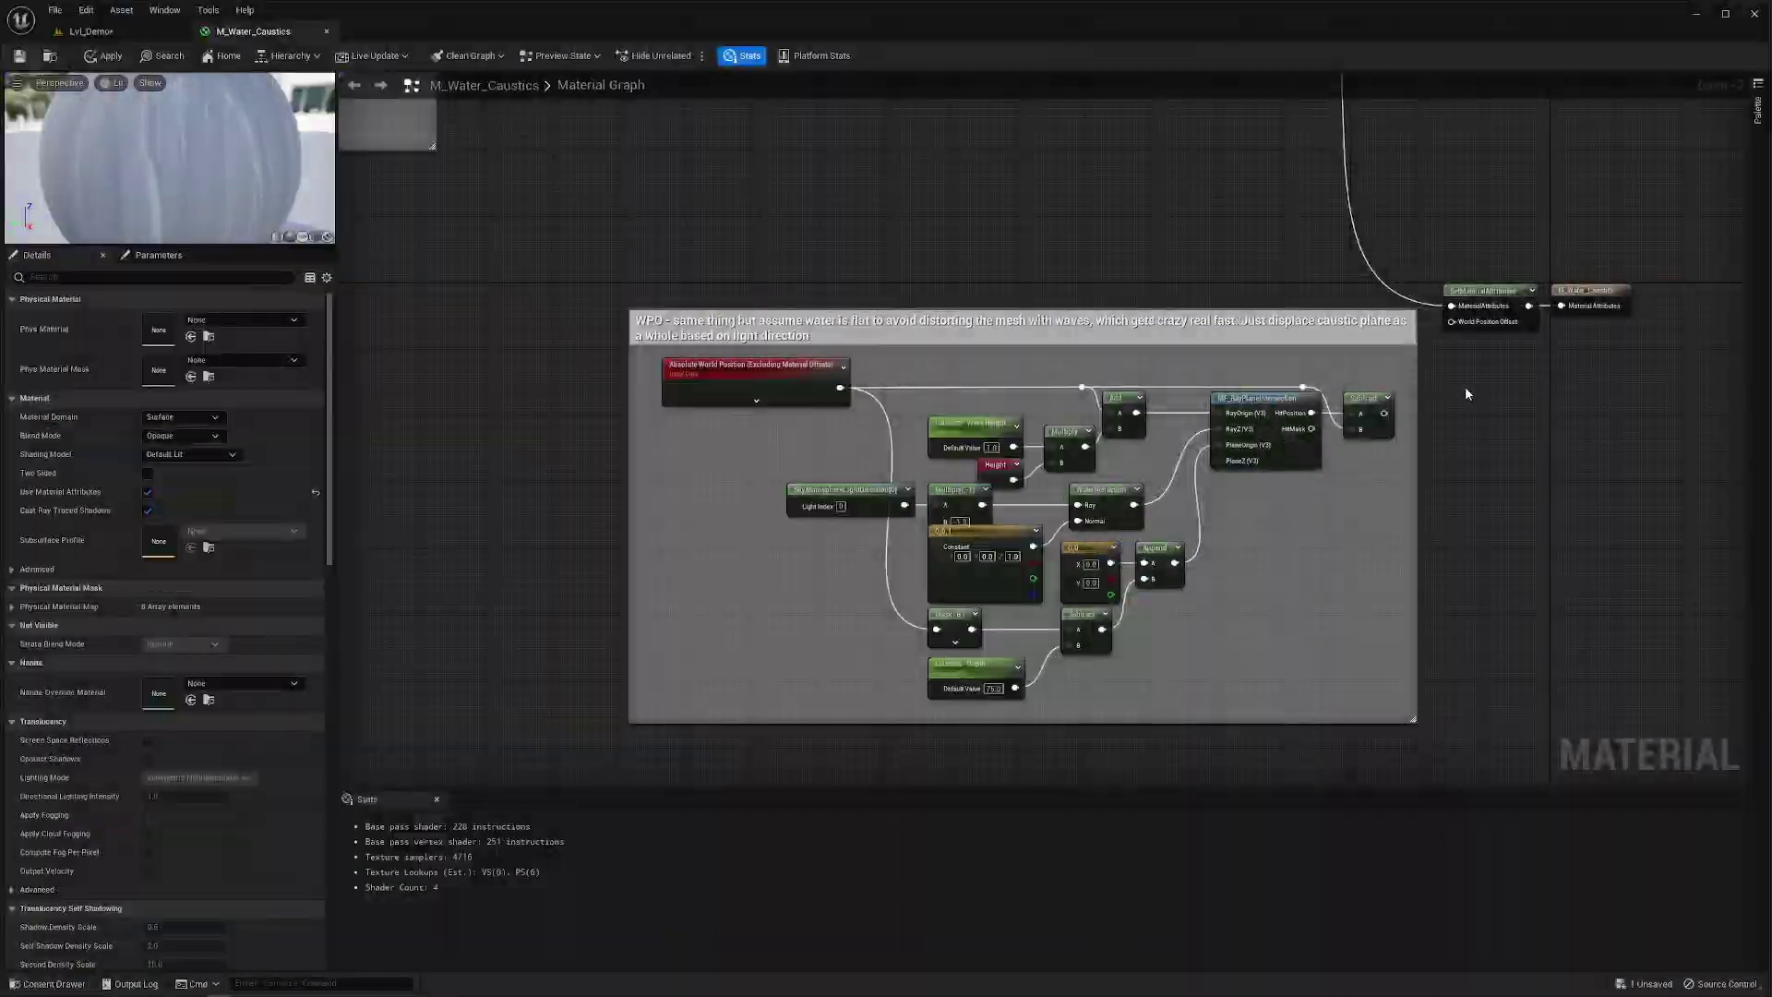
Connect the WPO group's Subtract output to World Position Offset, and review the light direction and WaterRefraction nodes using a flat normal
drag(1384, 413, 1458, 324)
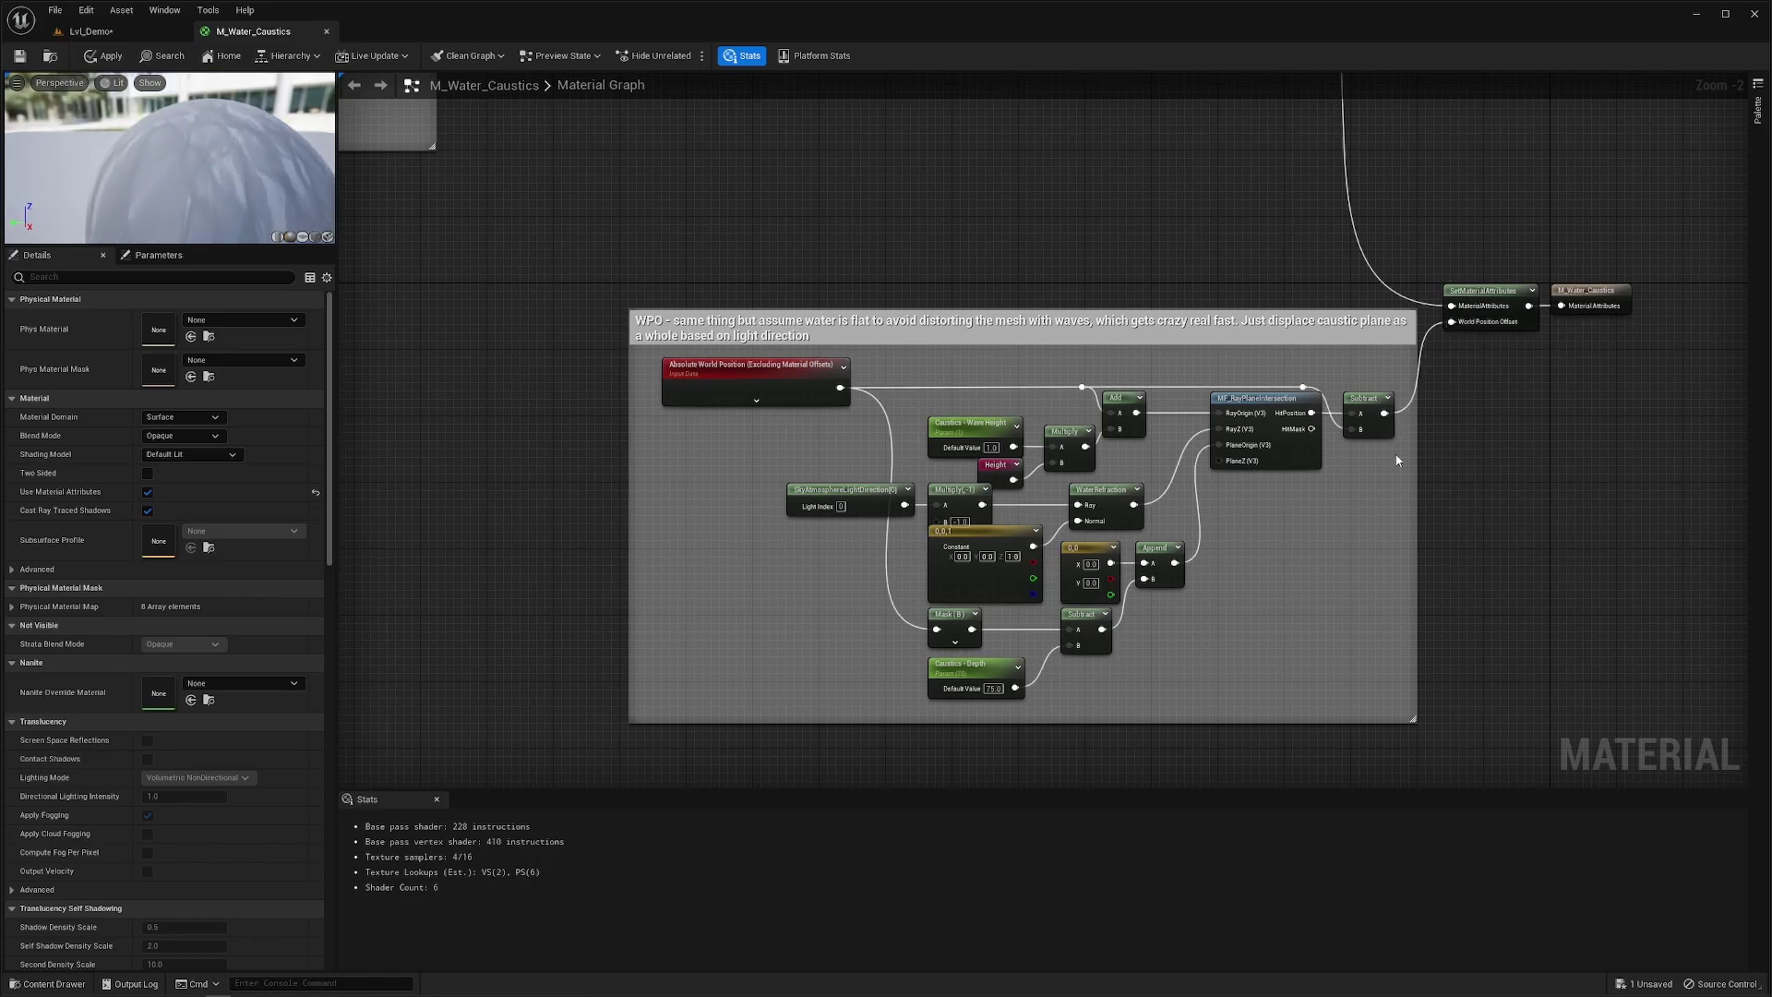
drag(1081, 517, 1082, 517)
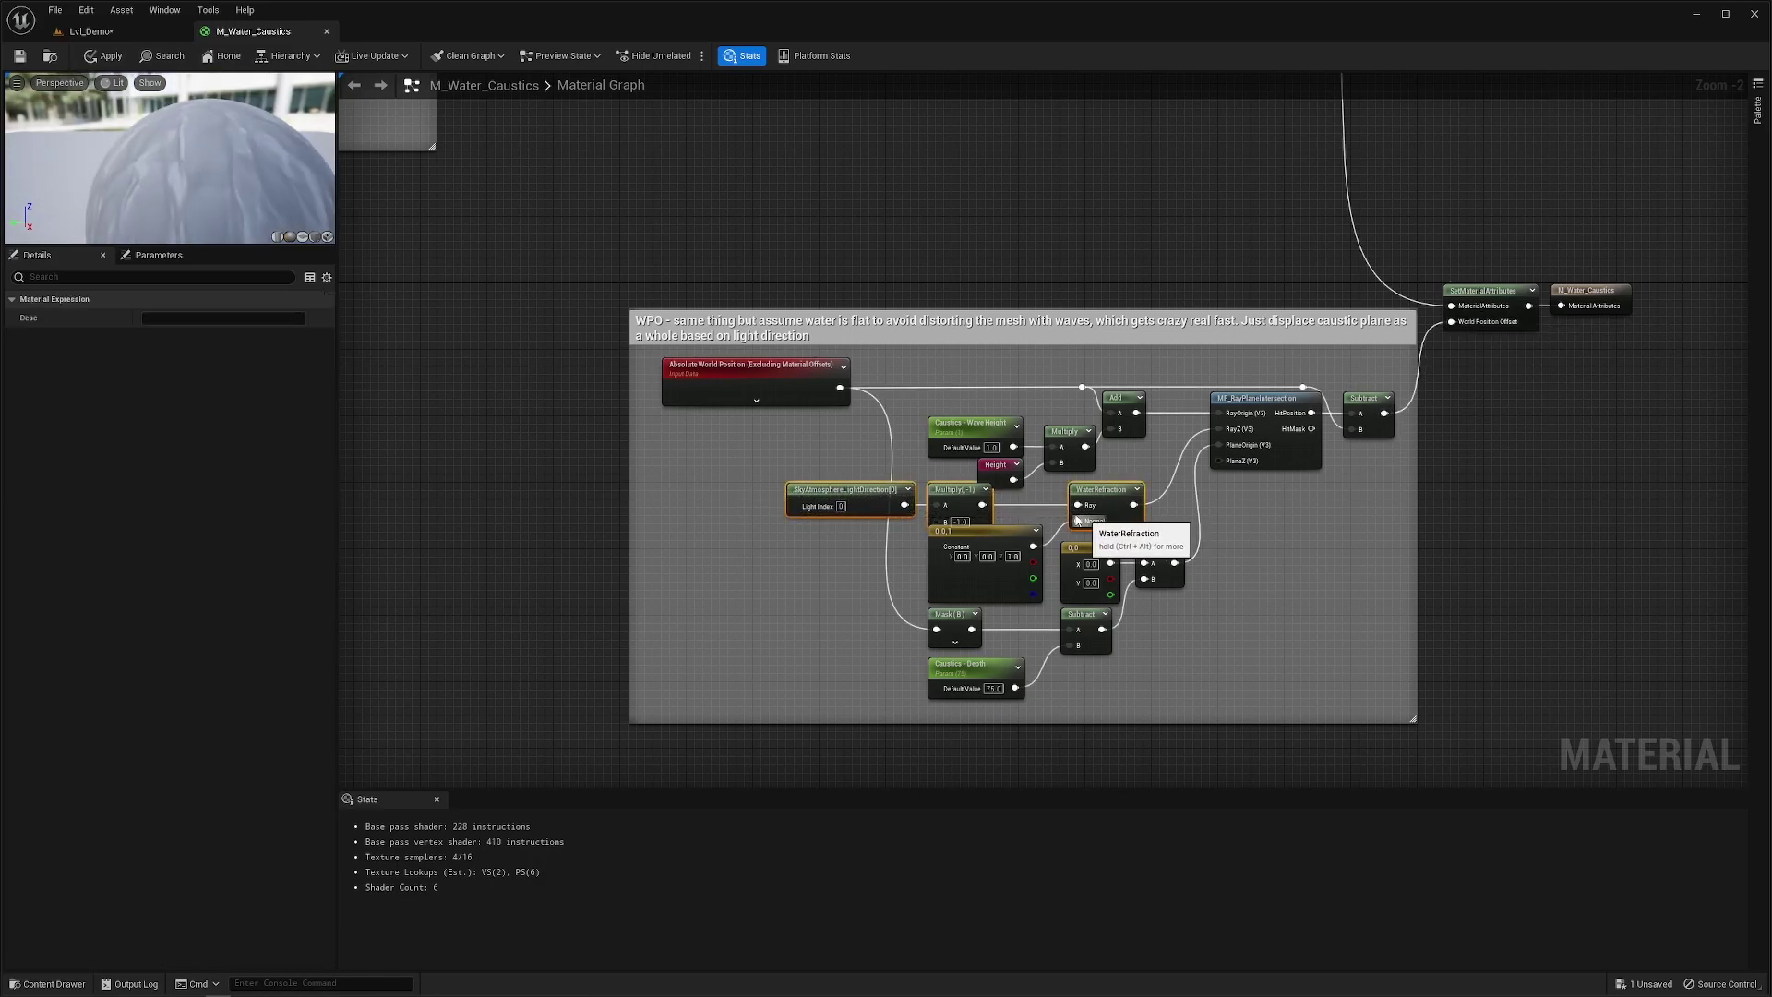
click(1032, 518)
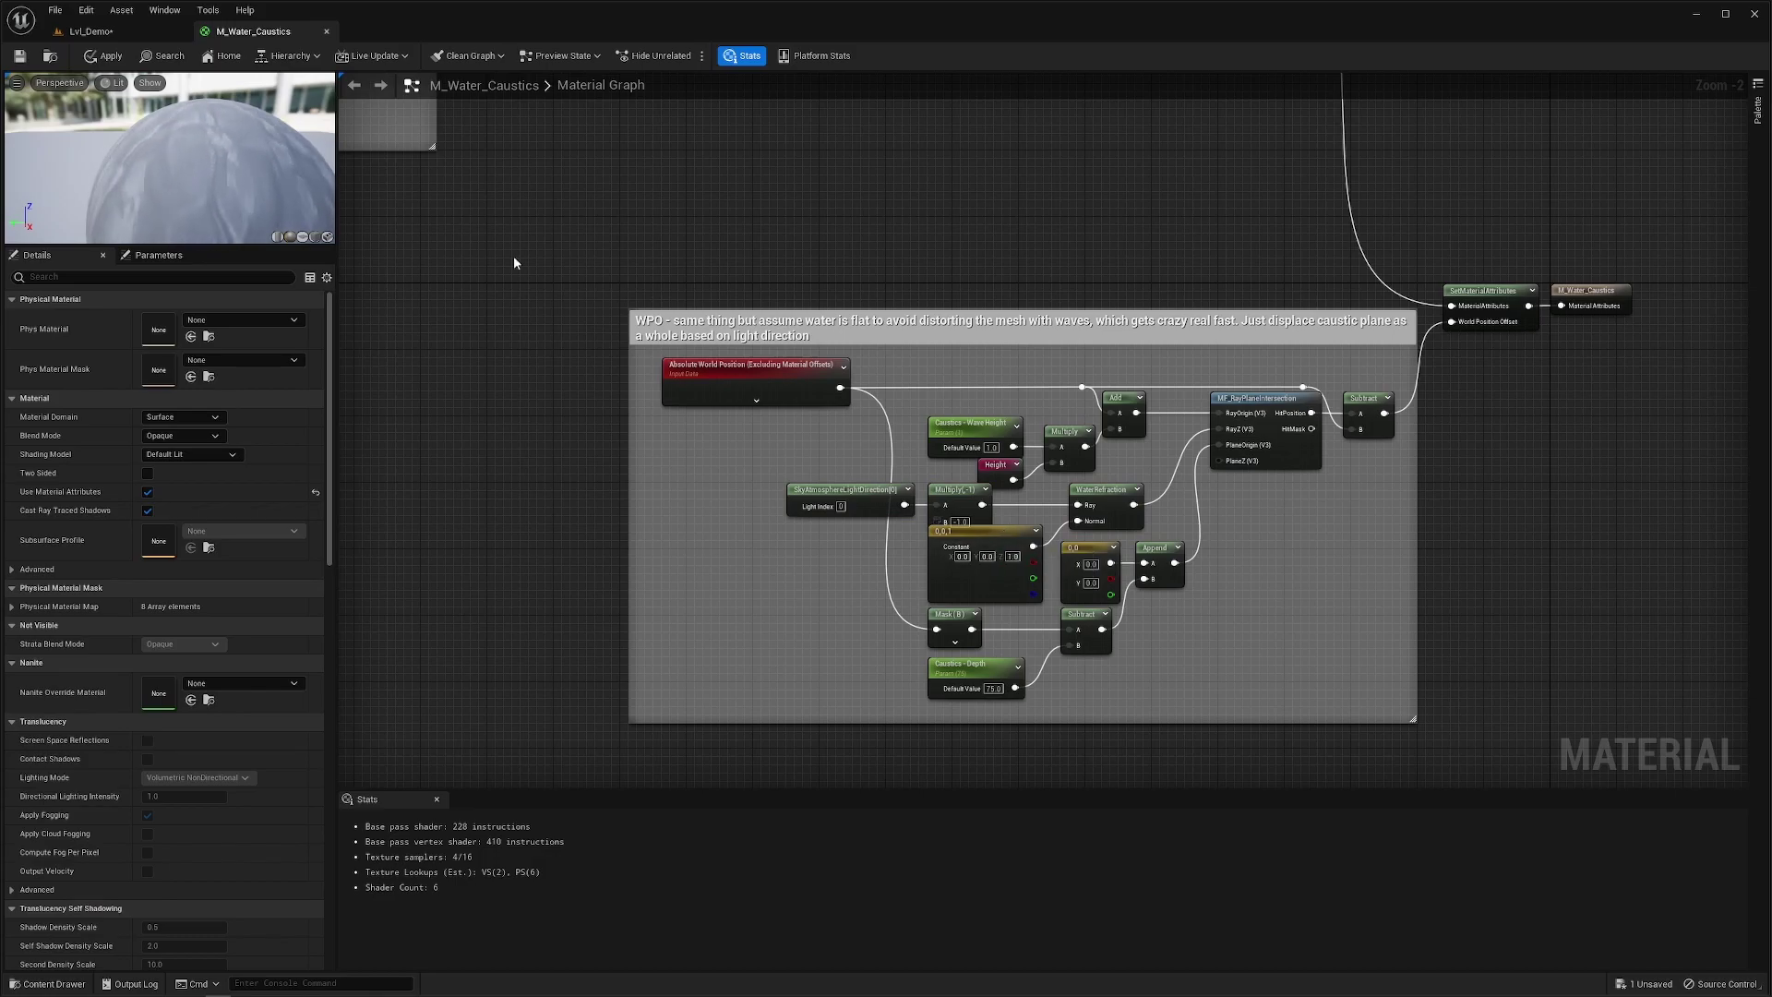
Show the Lvl_Demo viewport fullscreen and rotate the sunlight to various directions above the whole water plane
click(163, 36)
key(F11)
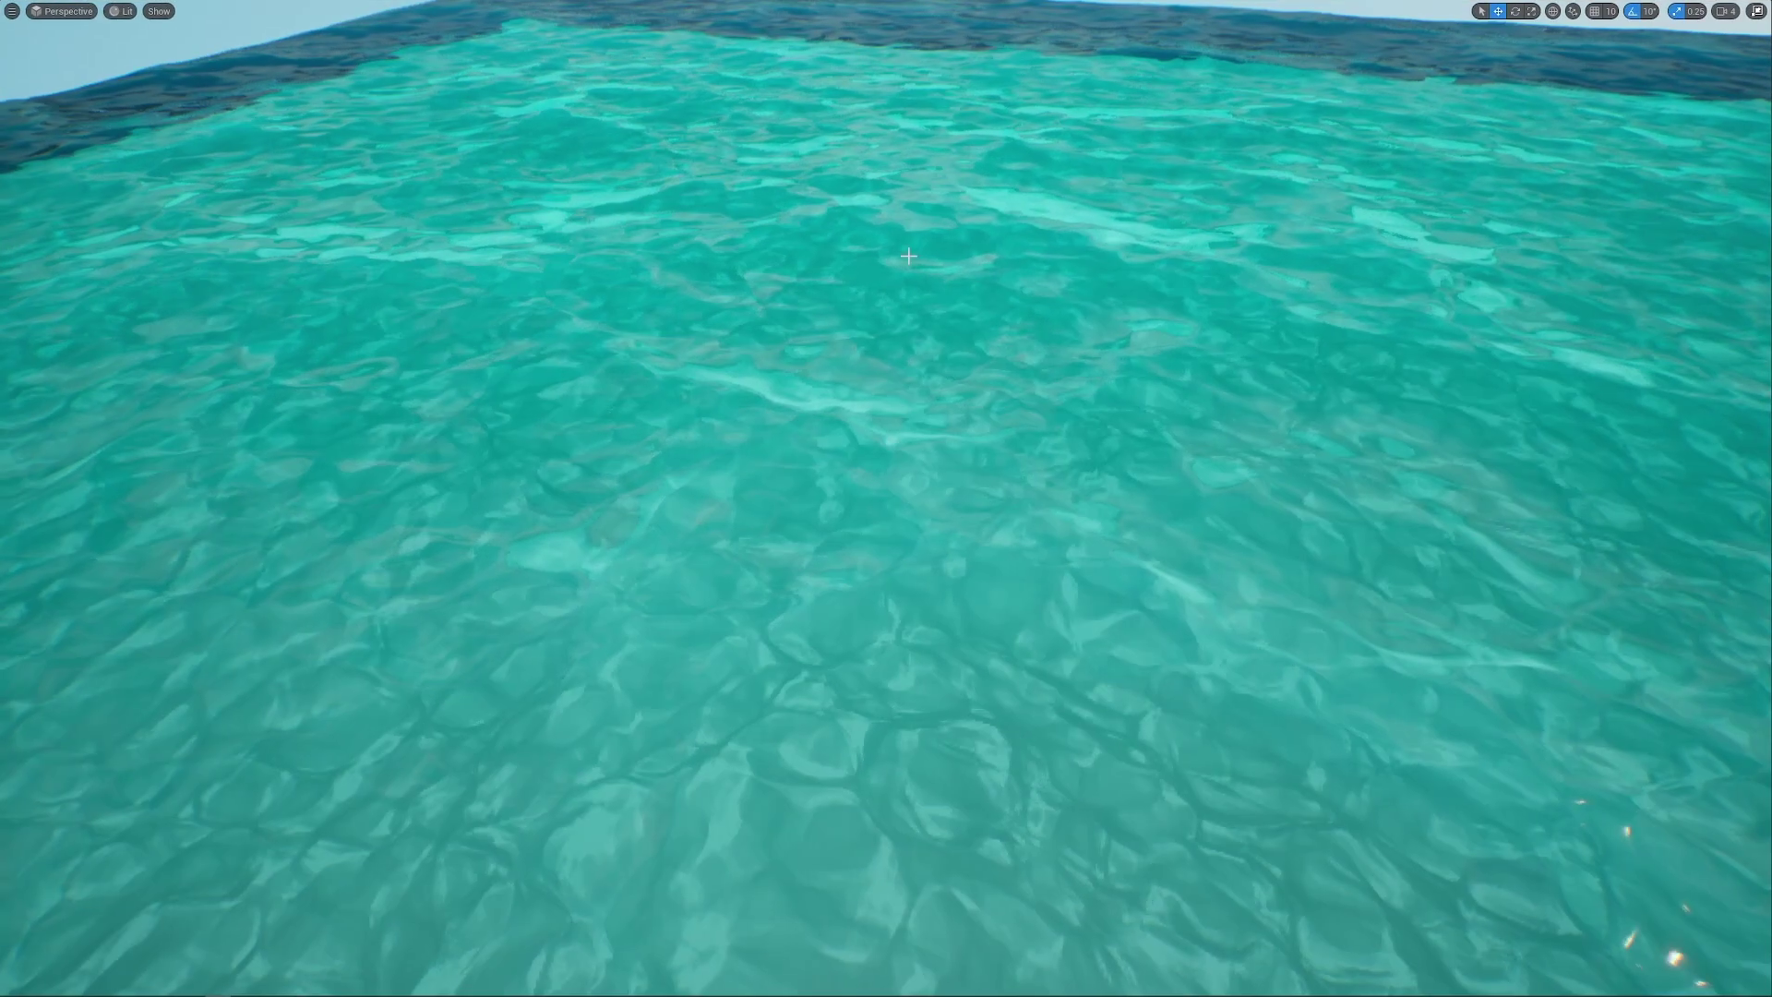
scroll(909, 255, down, 5)
key(ctrl+l)
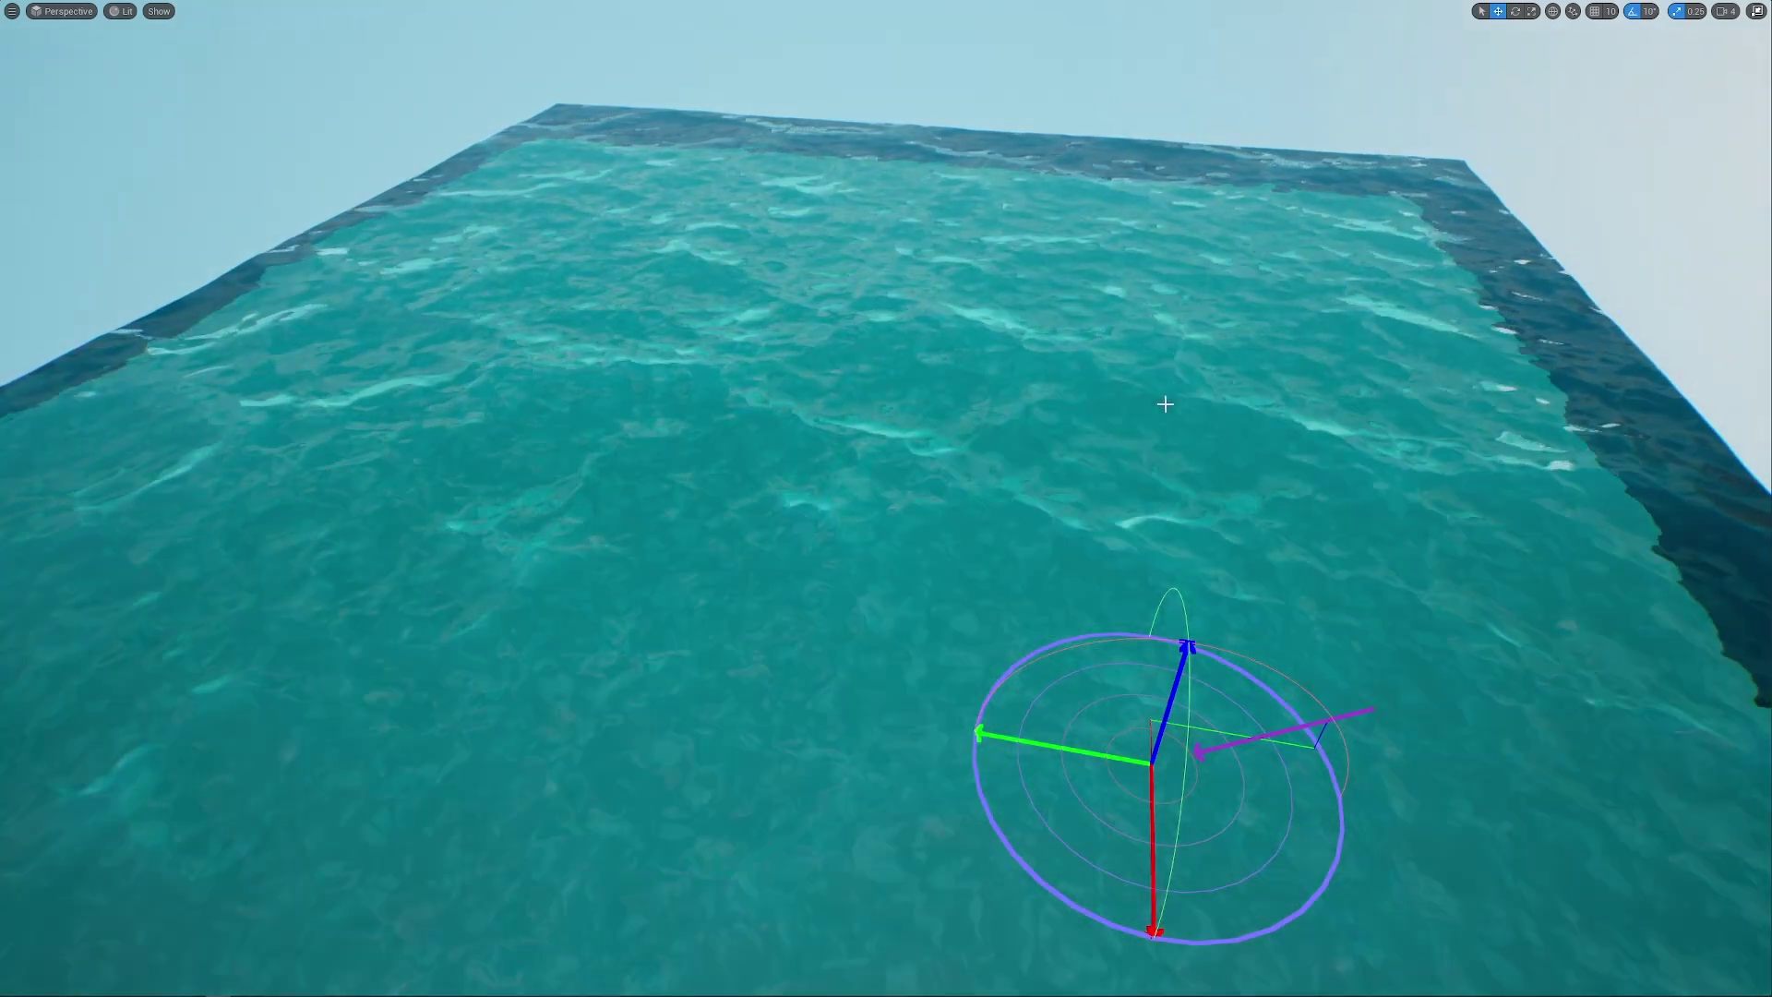
key(ctrl+l)
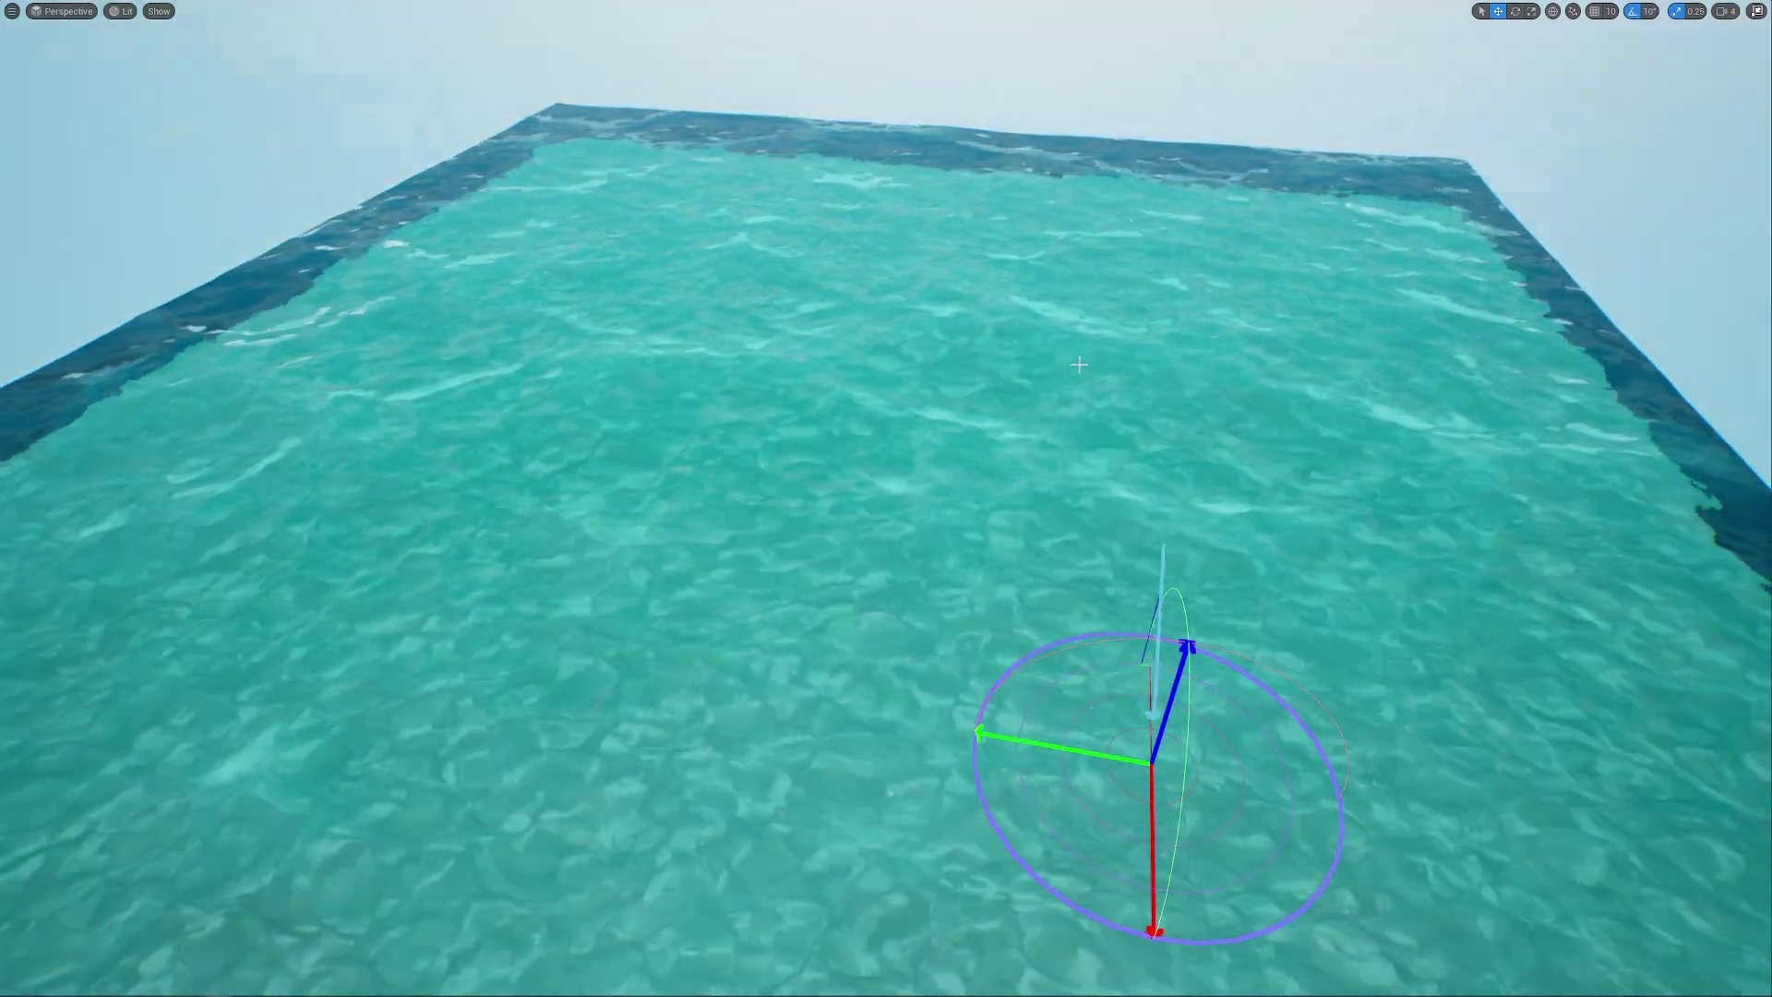
key(ctrl+l)
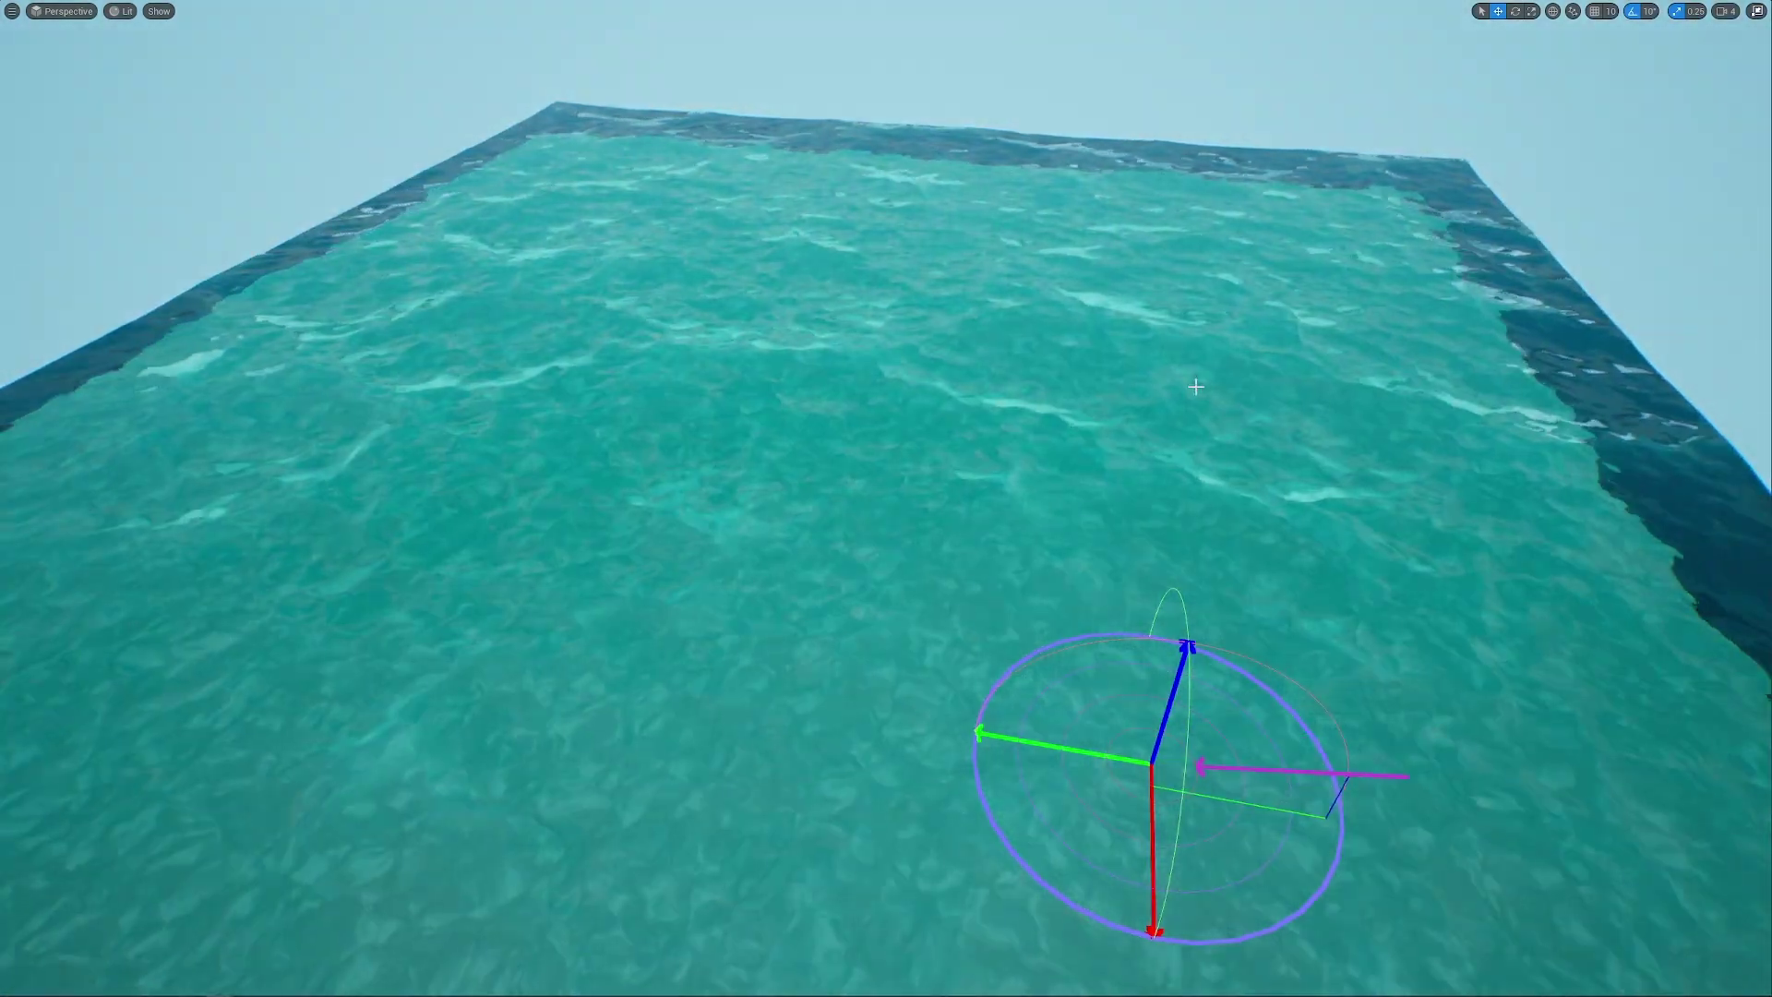
key(ctrl+l)
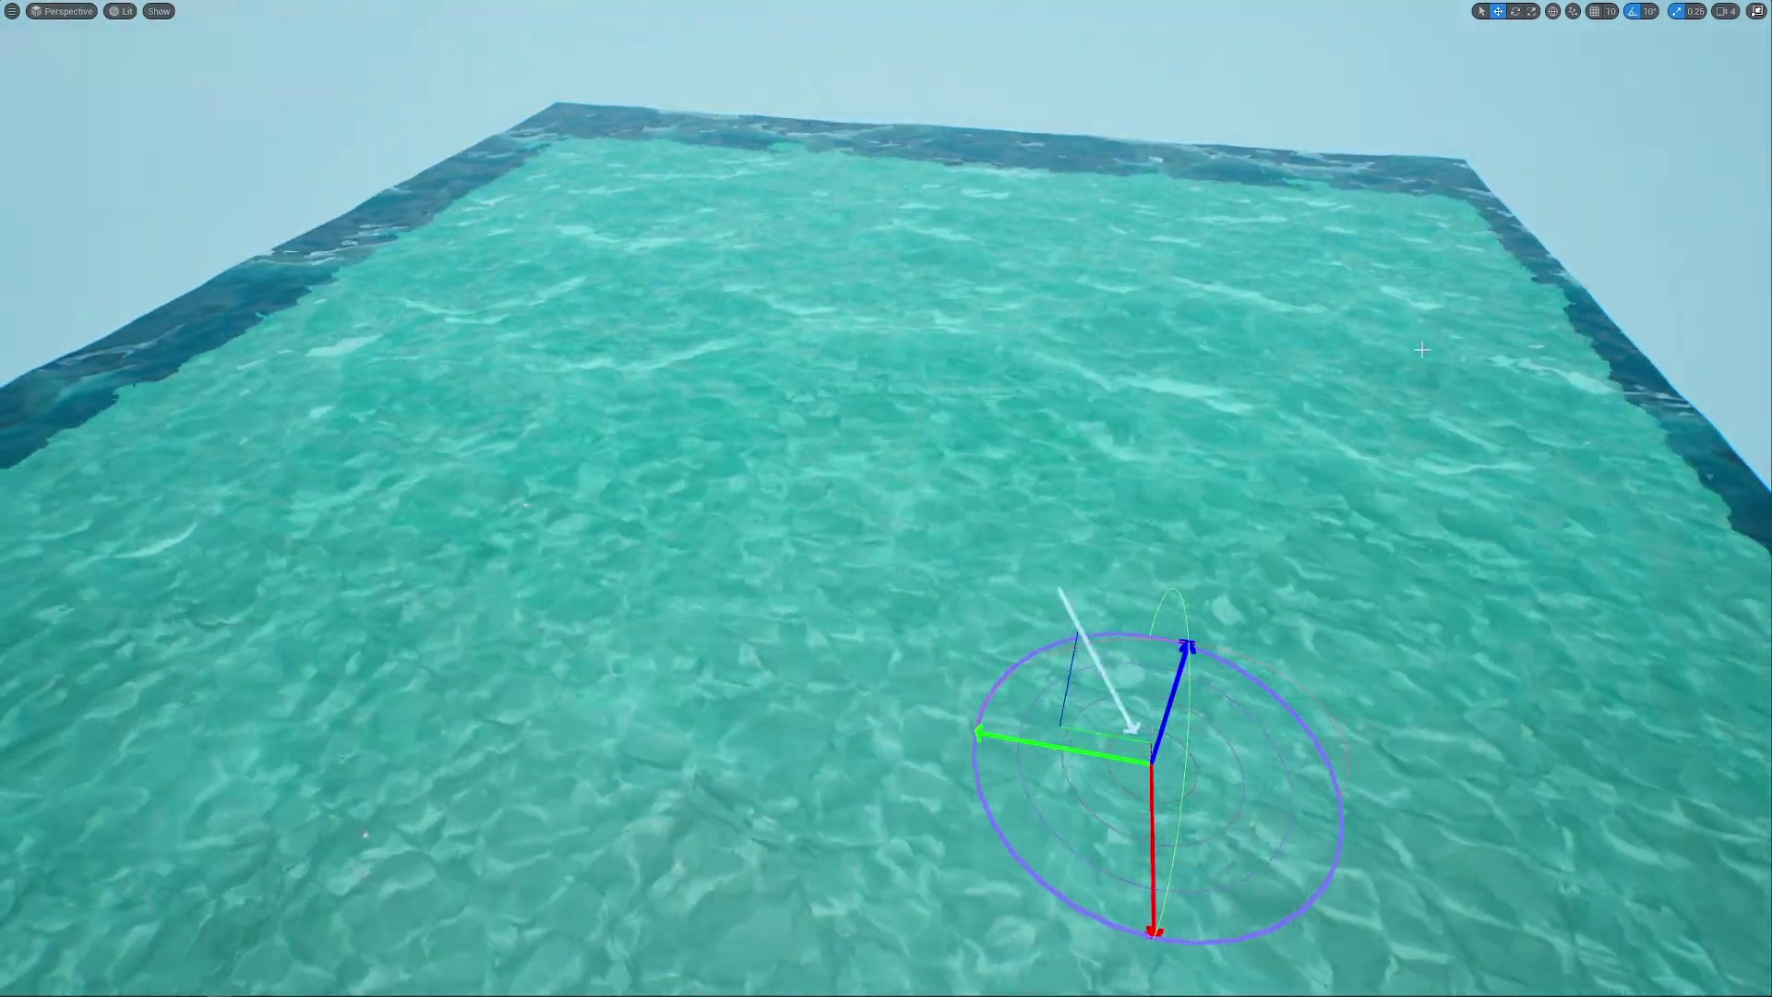
key(ctrl+l)
Fly the camera closer over the water surface and keep changing the sun direction to demonstrate the caustics from there
key(w)
right_drag(1423, 350, 1283, 281)
key(ctrl+l)
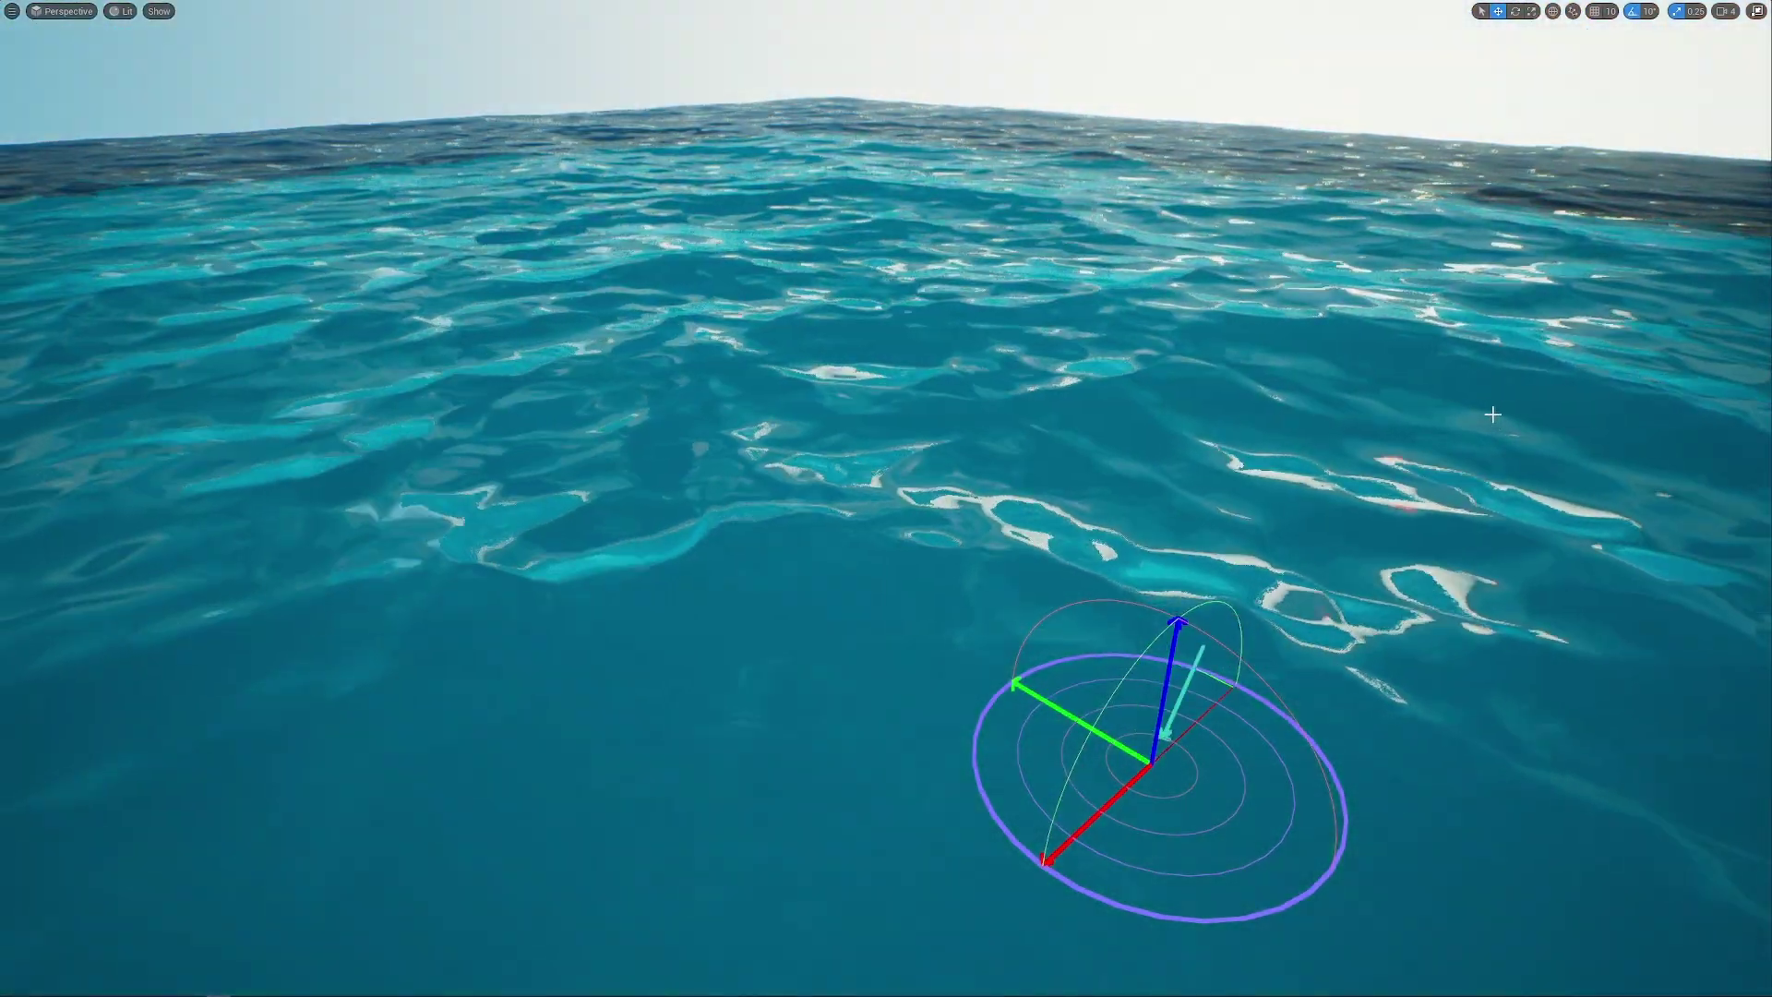
key(ctrl+l)
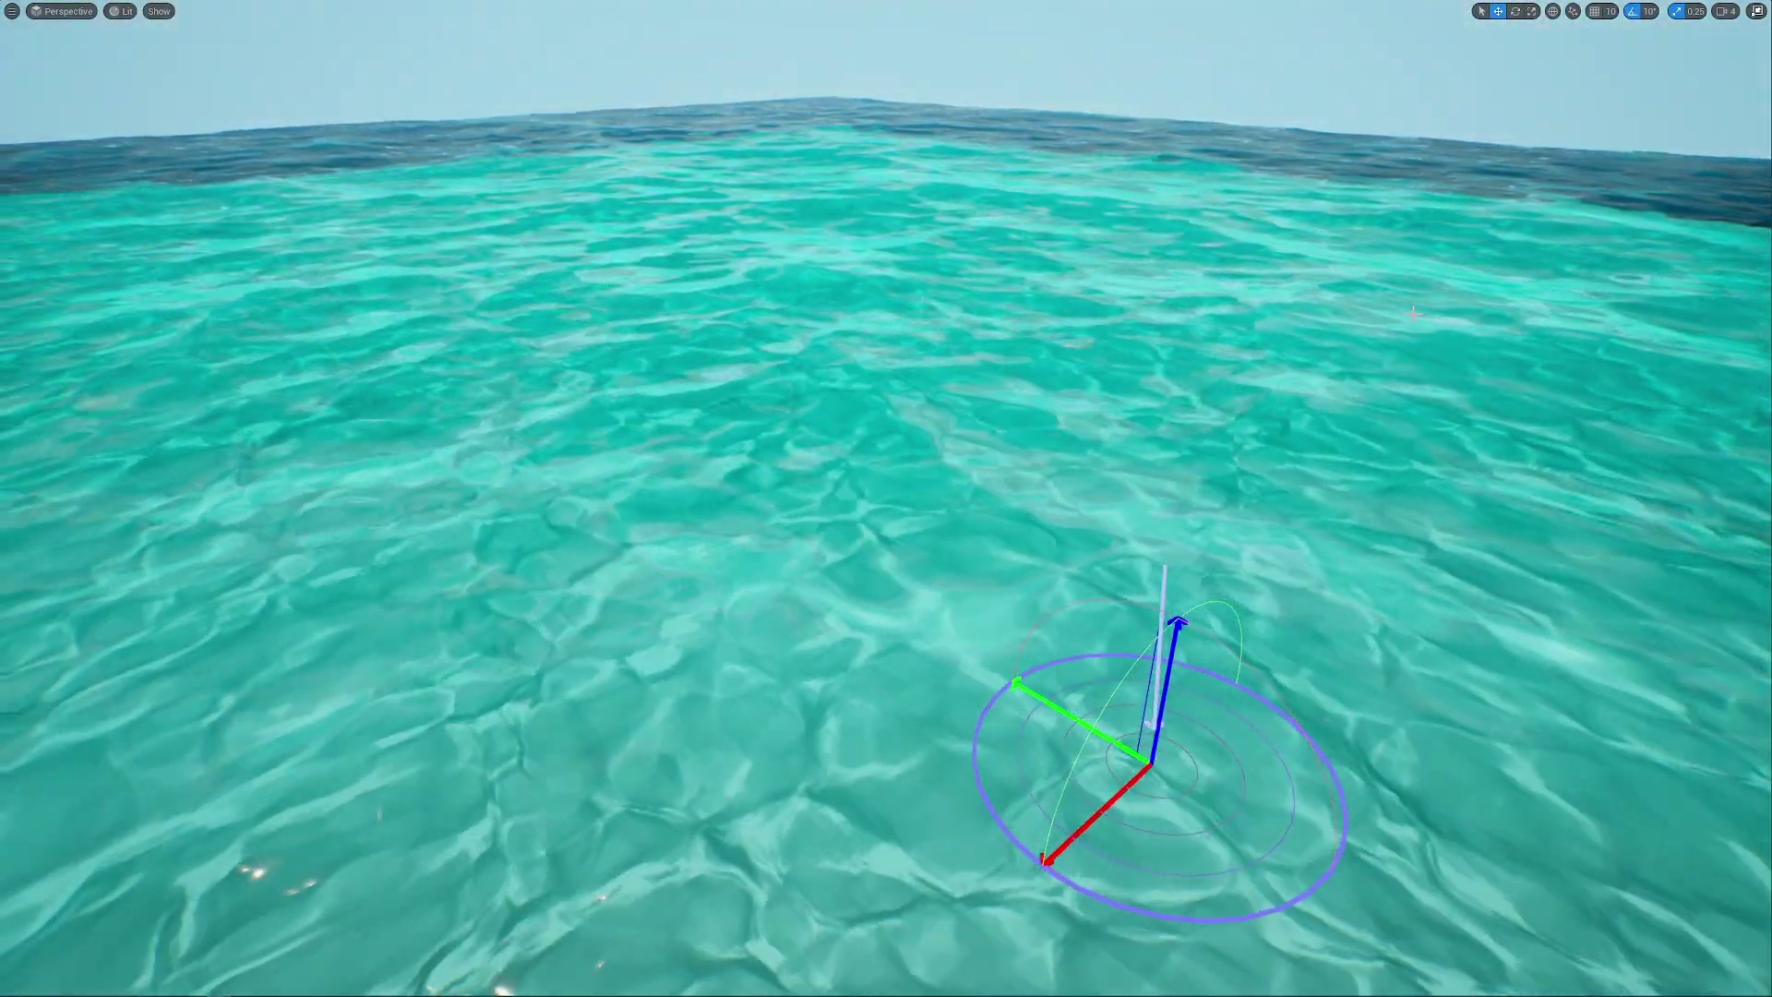
right_drag(1414, 314, 1297, 309)
key(s)
key(w)
key(ctrl+l)
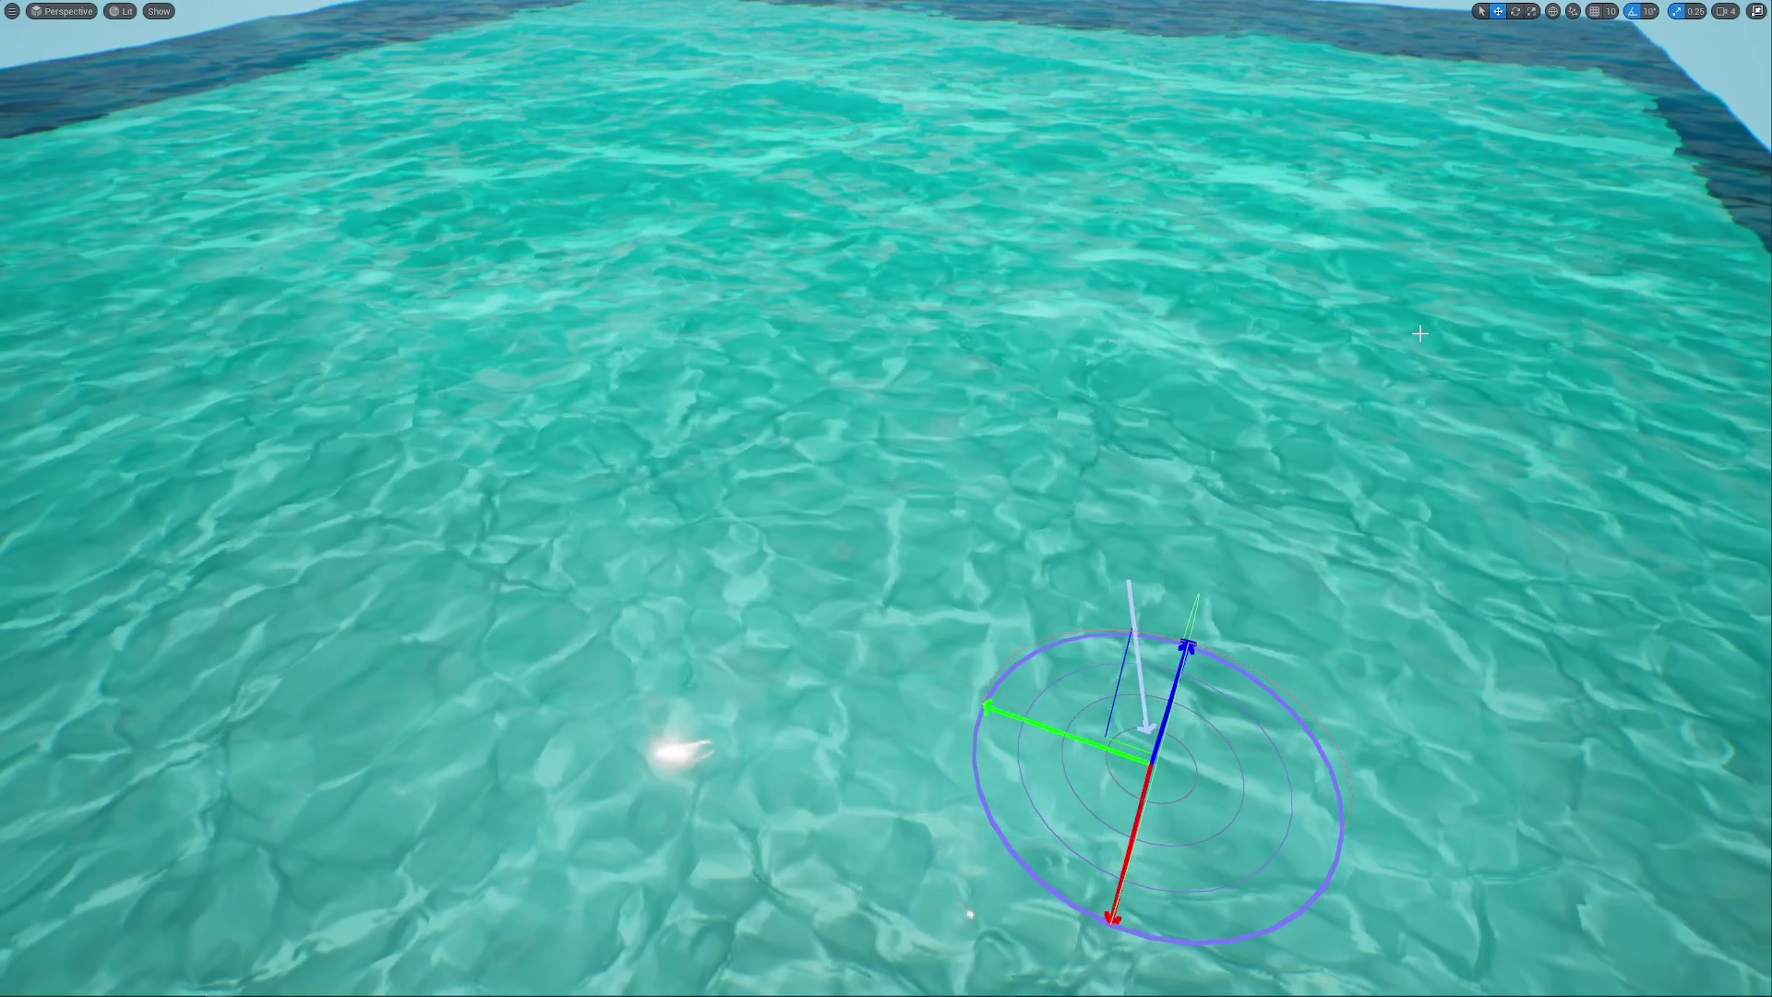
key(ctrl+l)
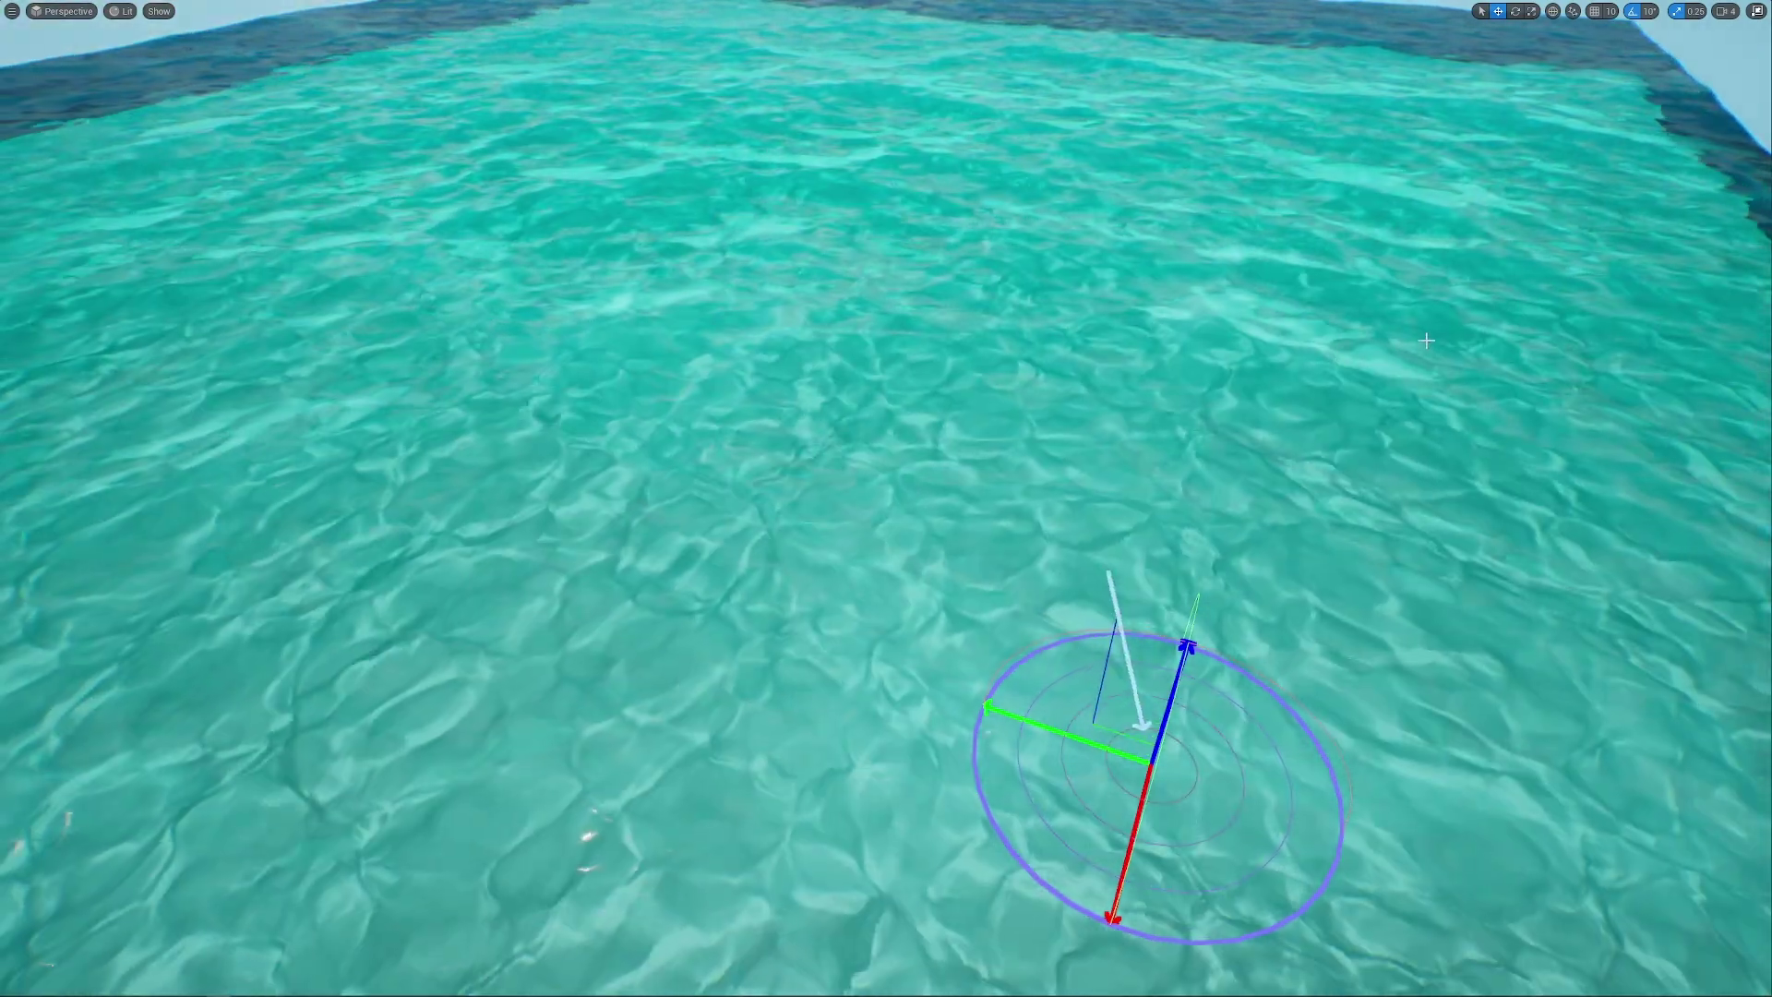
key(ctrl+l)
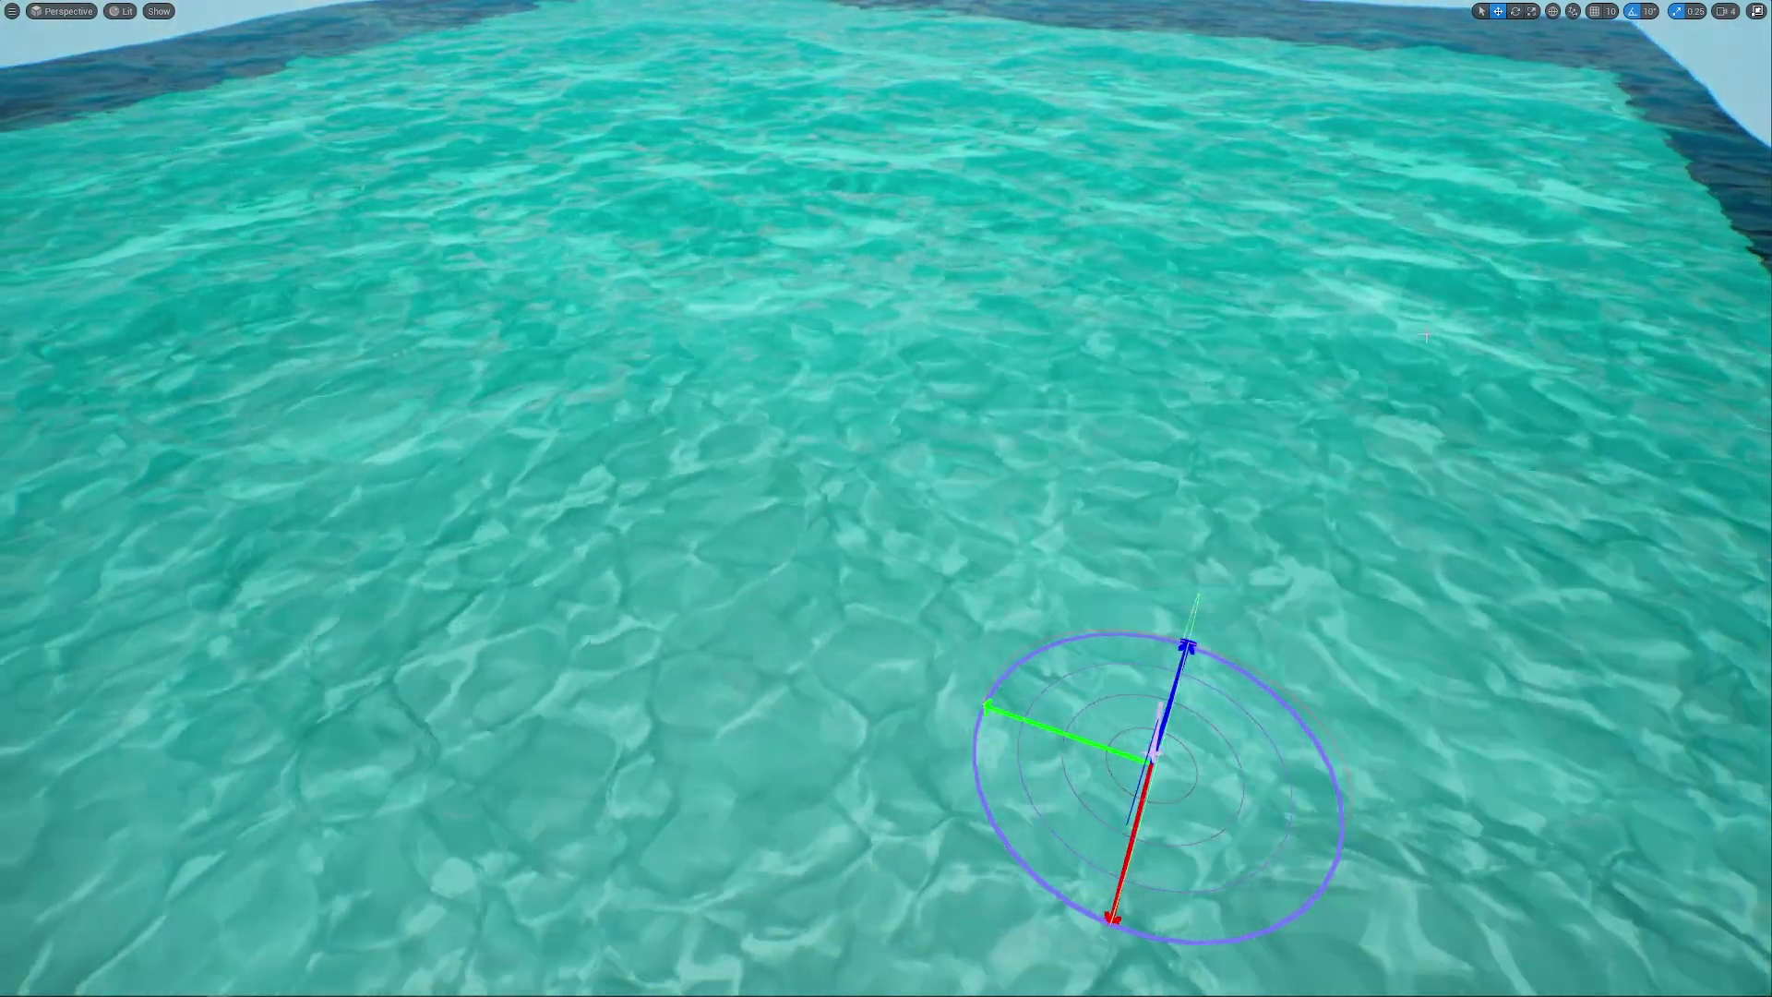